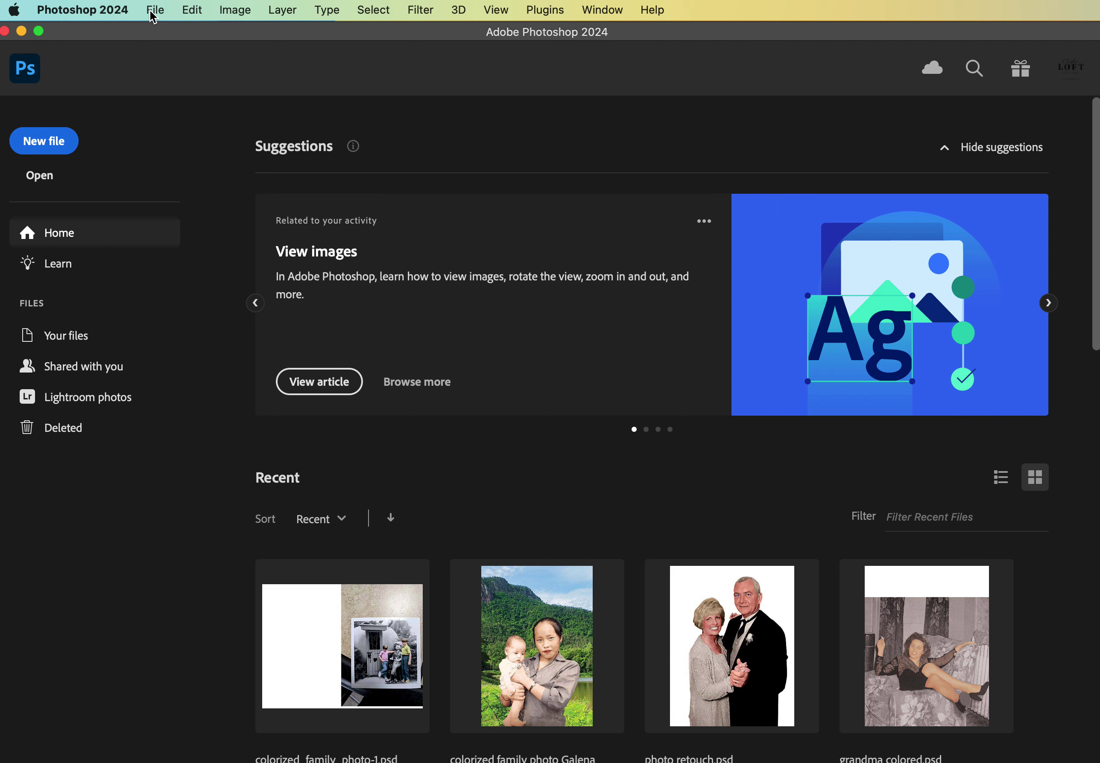
Create a landscape Letter document, 11 × 8.5 in at 300 ppi, in CMYK Color.
left_click(153, 17)
left_click(162, 32)
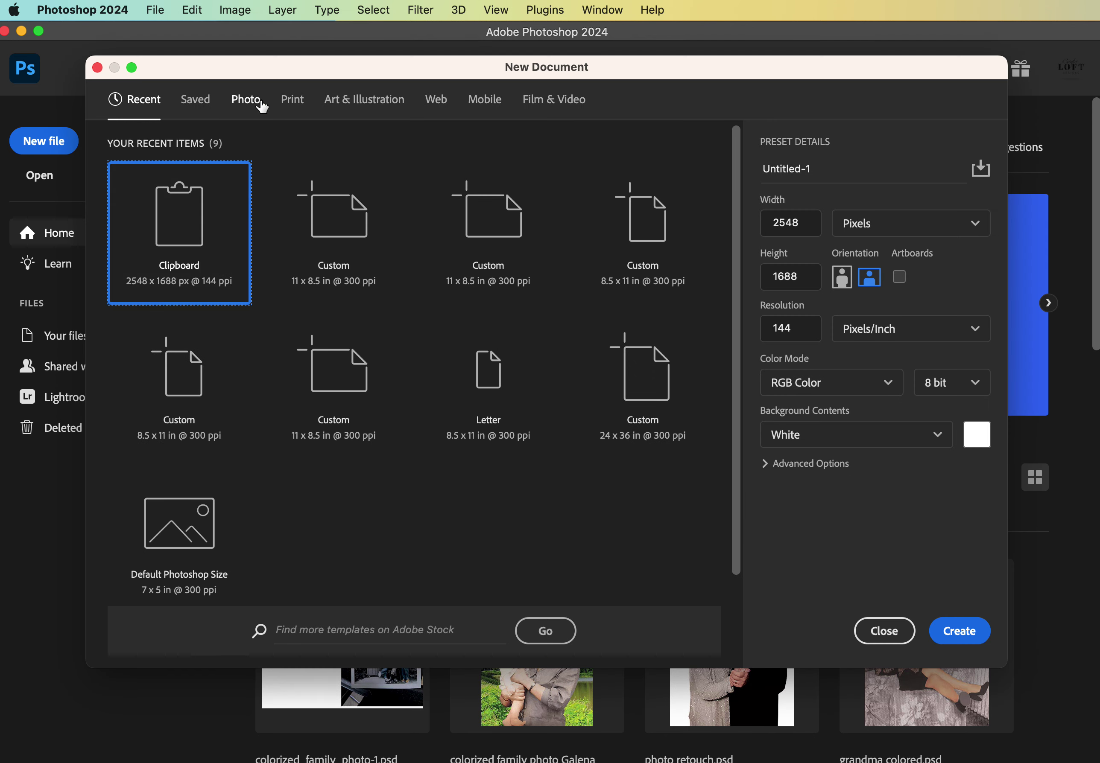
left_click(290, 100)
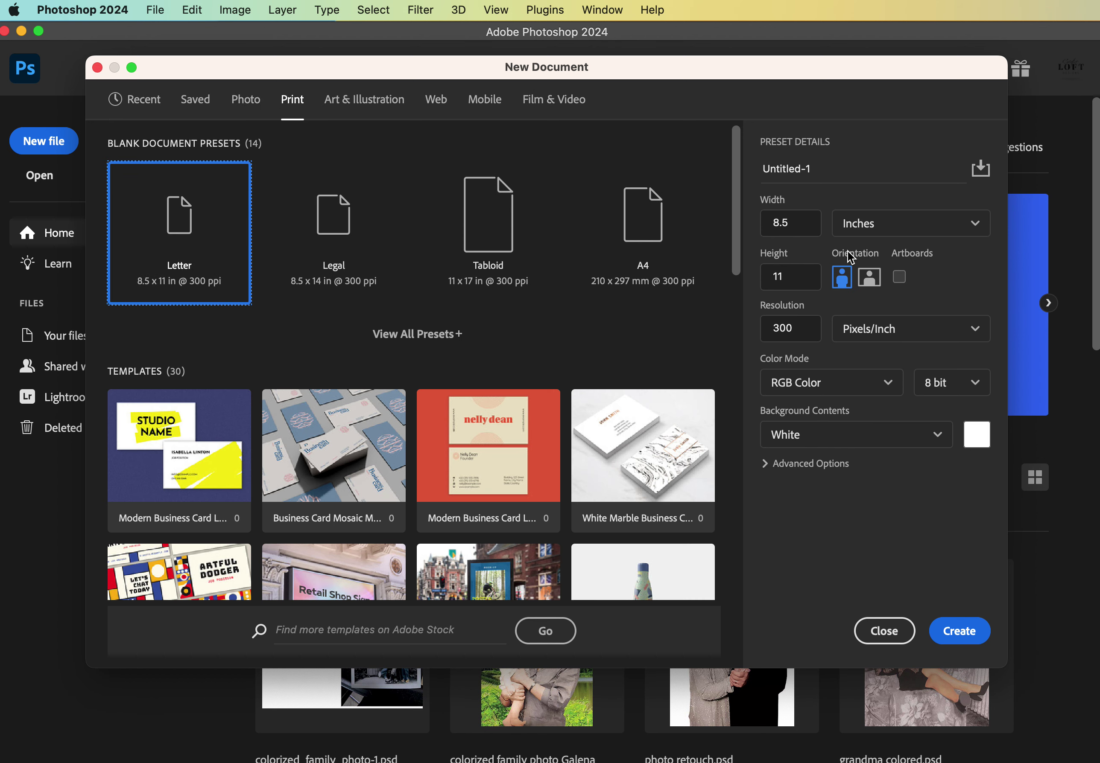
left_click(871, 276)
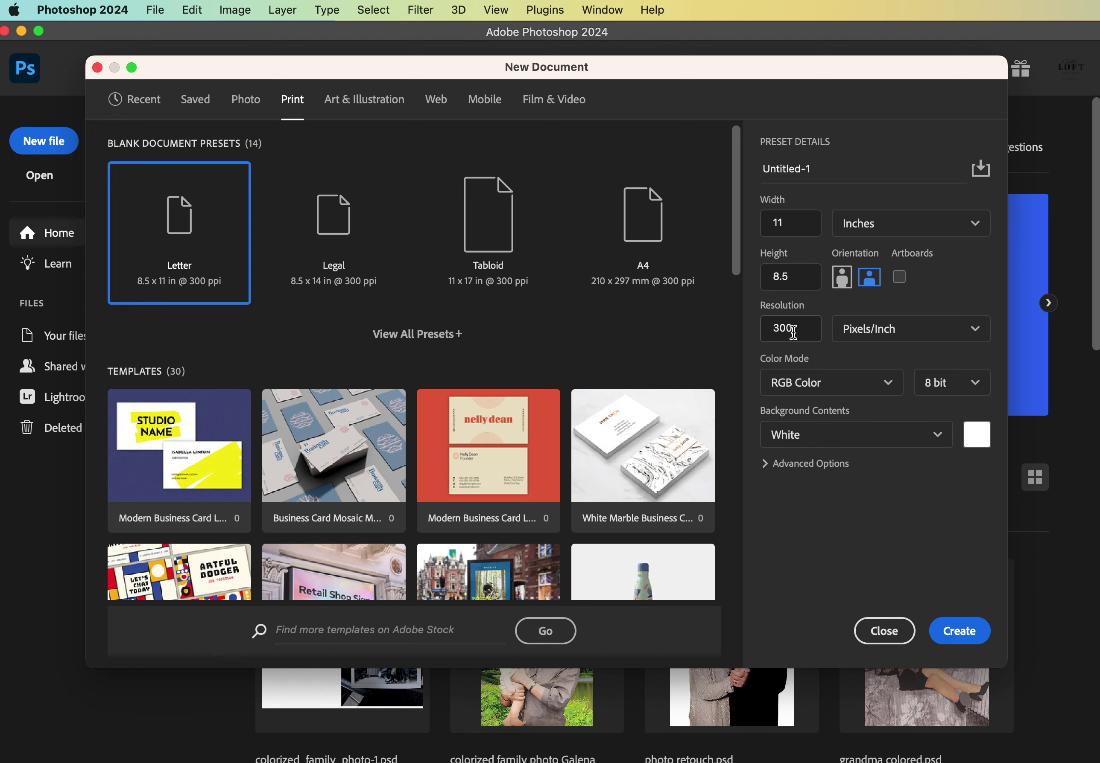
left_click(809, 384)
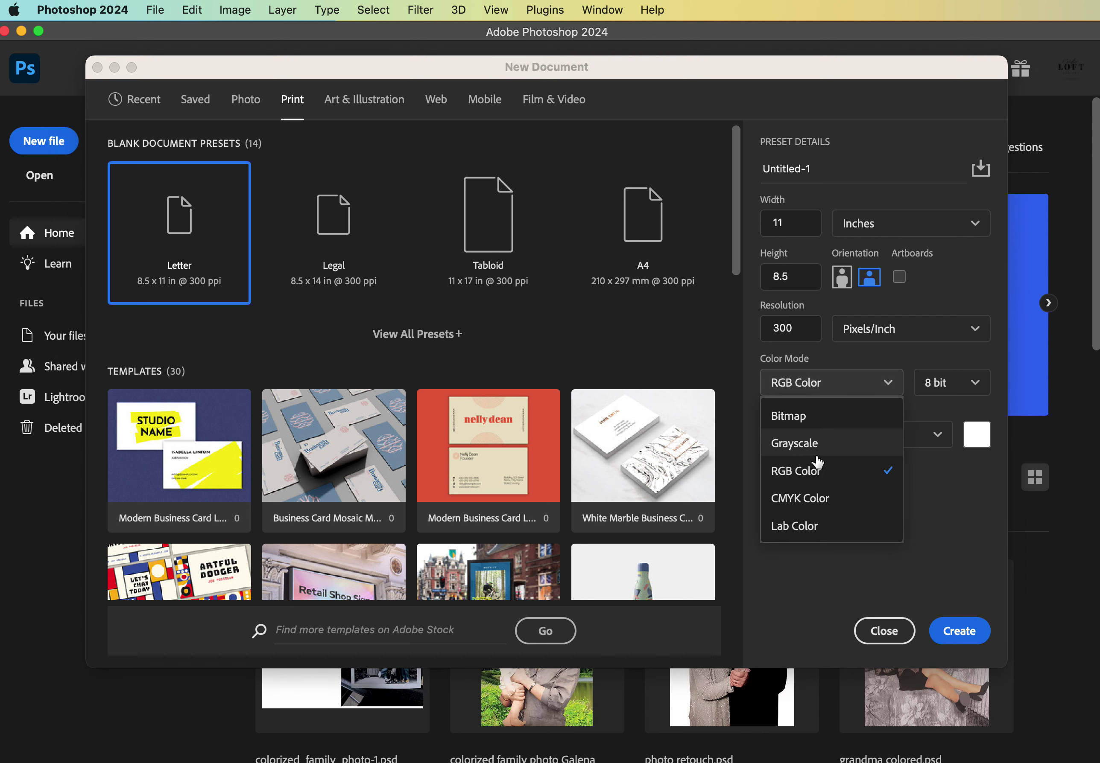
left_click(819, 496)
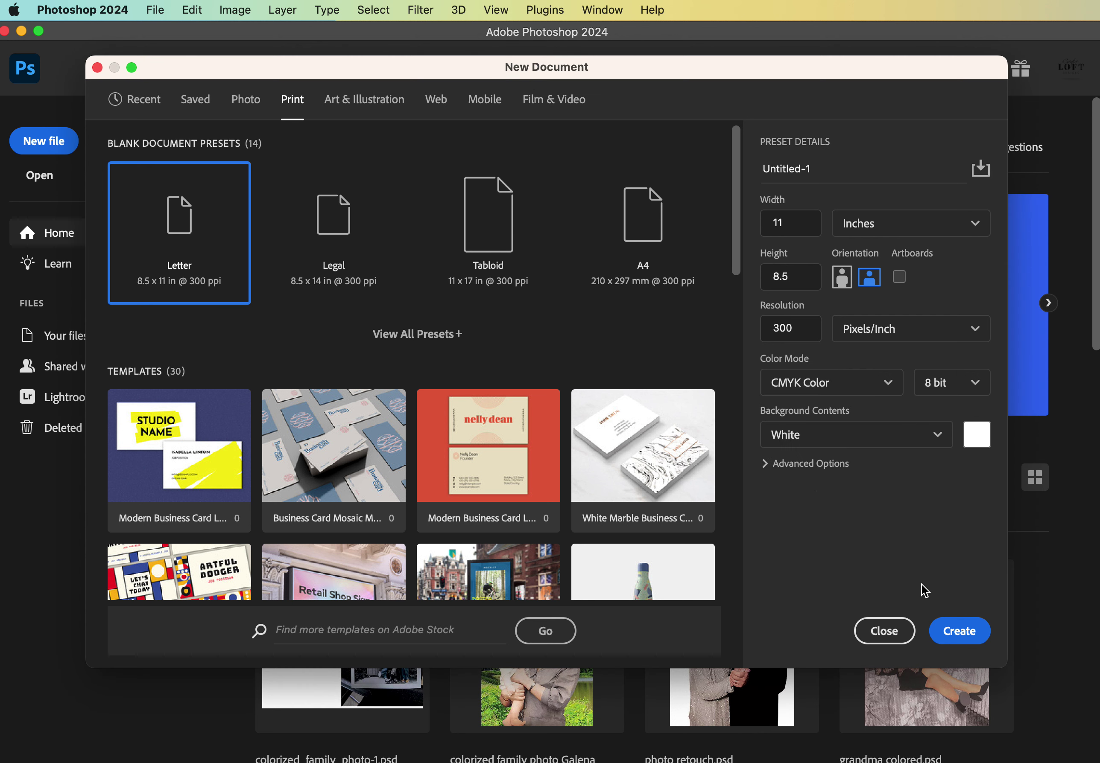
left_click(960, 628)
left_click(156, 15)
Choose flowers.png from the text demos folder to place as an embedded image.
left_click(181, 356)
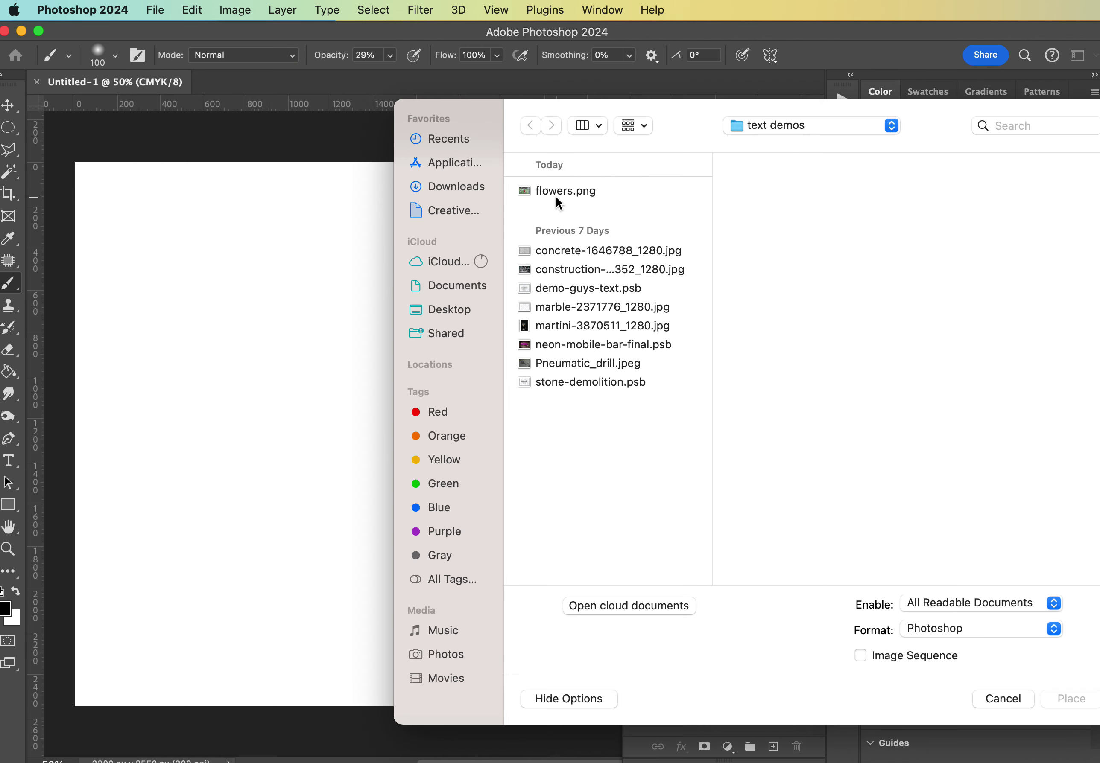
left_click(557, 194)
left_click_drag(929, 118, 663, 108)
left_click(541, 122)
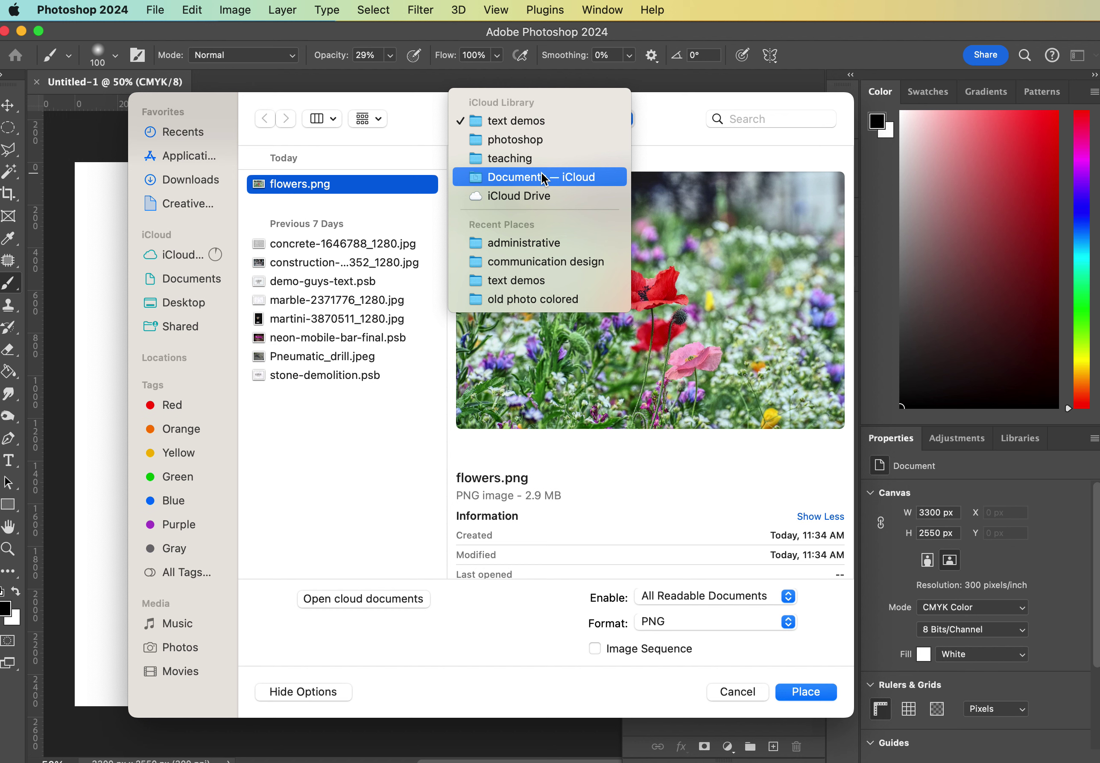
left_click(672, 128)
Place flowers.png and scale it to 3873 × 2566 px so it covers the canvas.
left_click(805, 692)
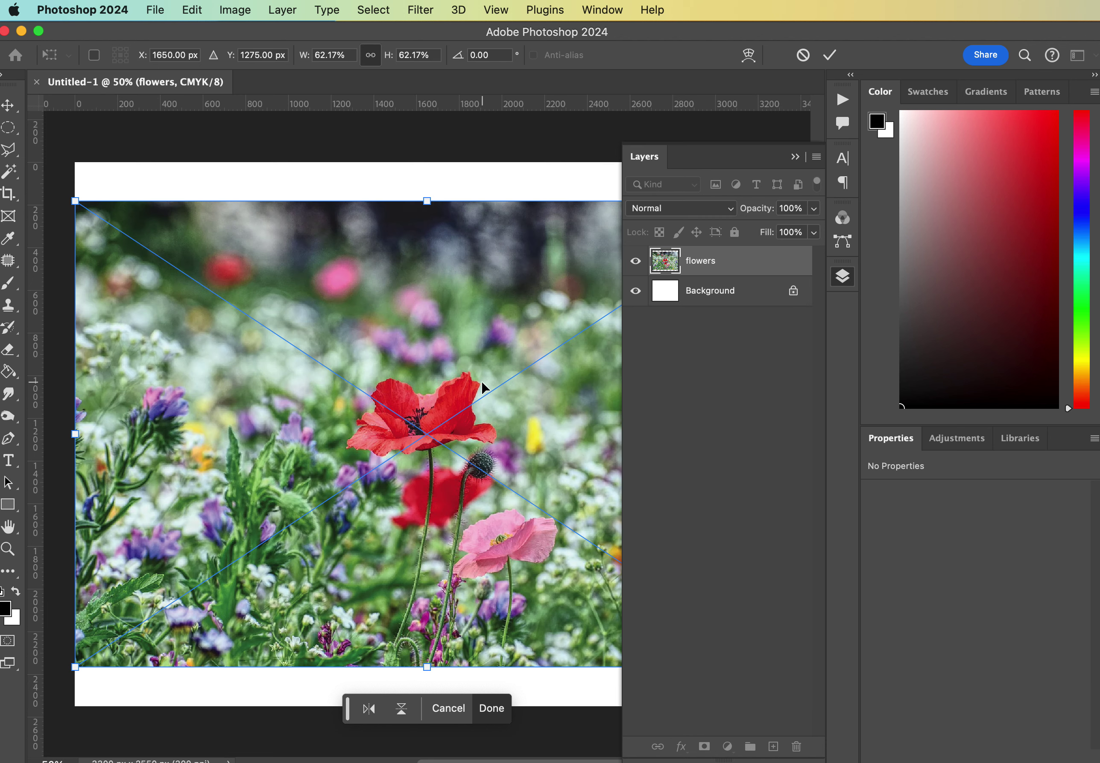
key("super+minus")
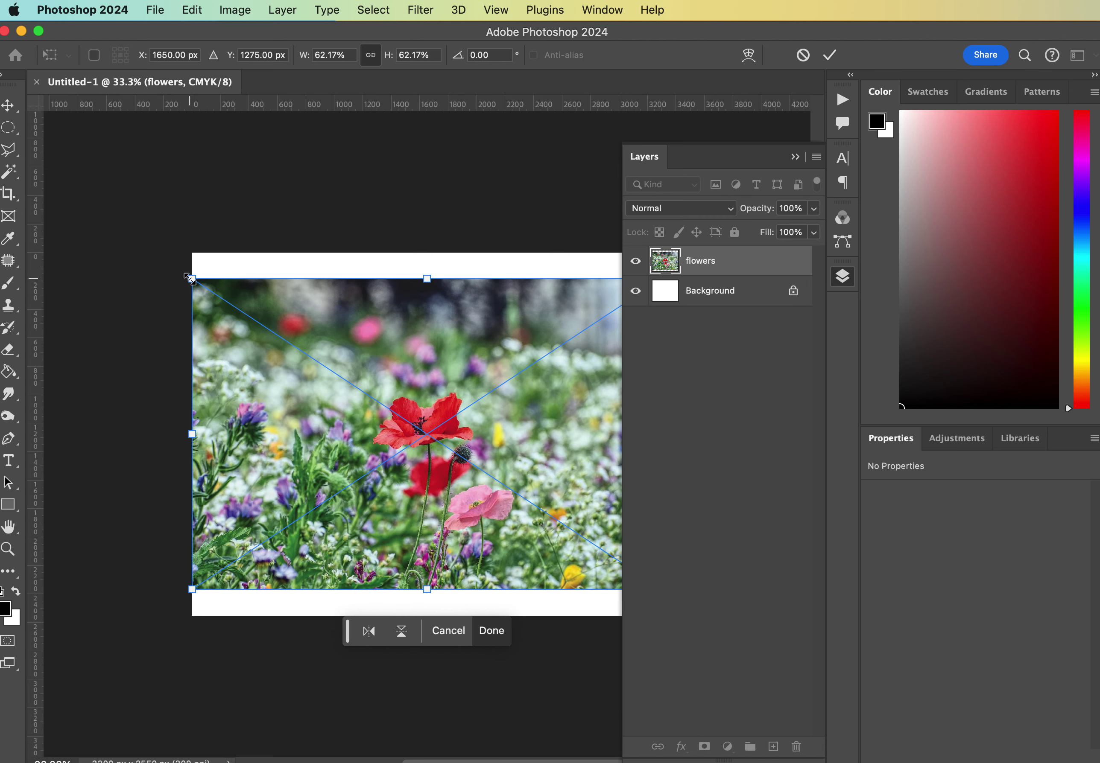
scroll(189, 279, "right", 5)
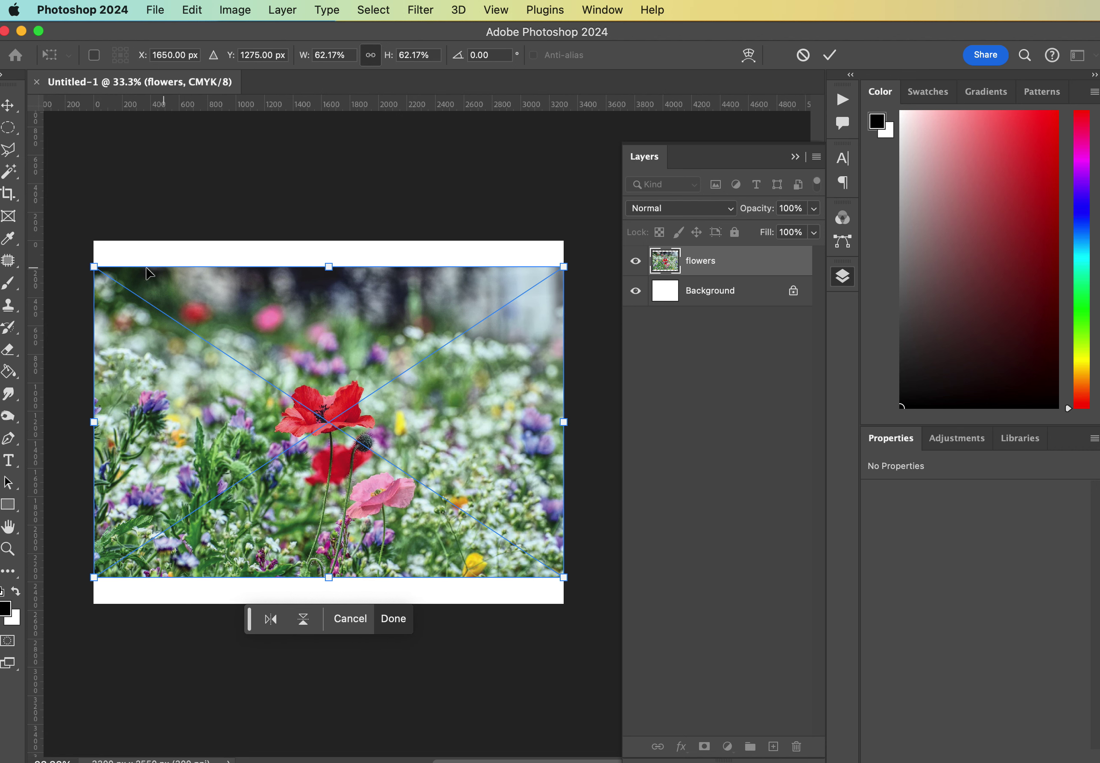
left_click_drag(92, 267, 55, 241)
left_click_drag(564, 577, 601, 620)
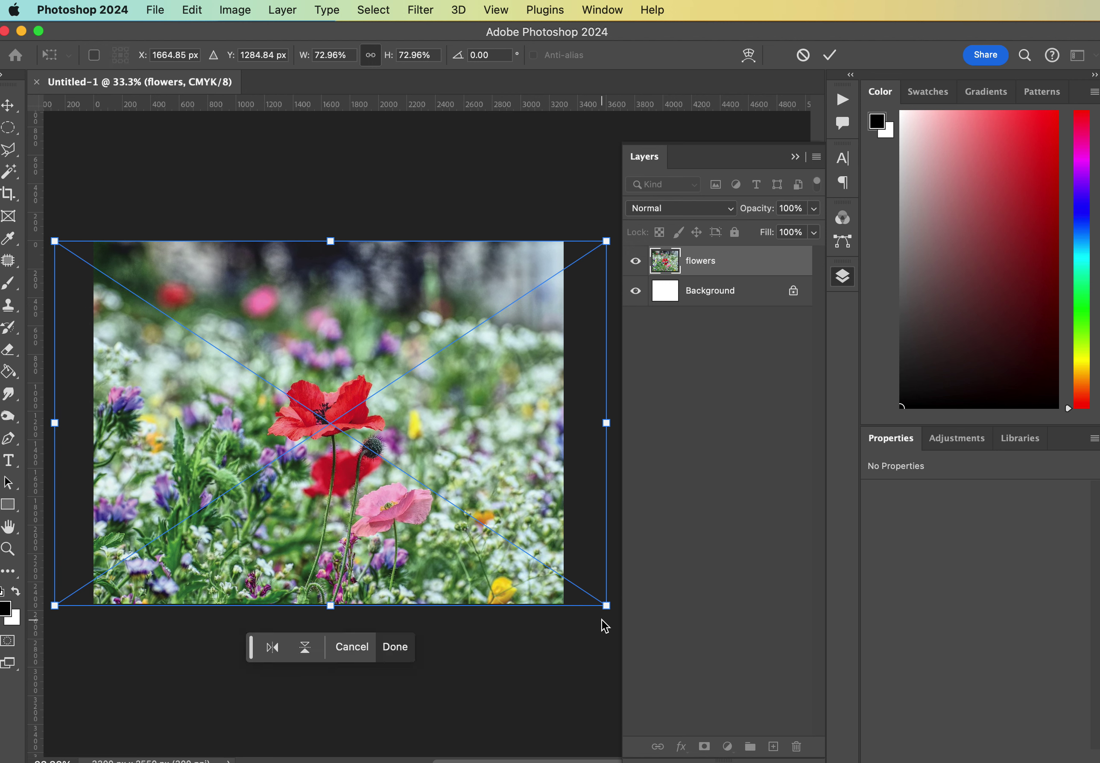
key("Return")
key("b")
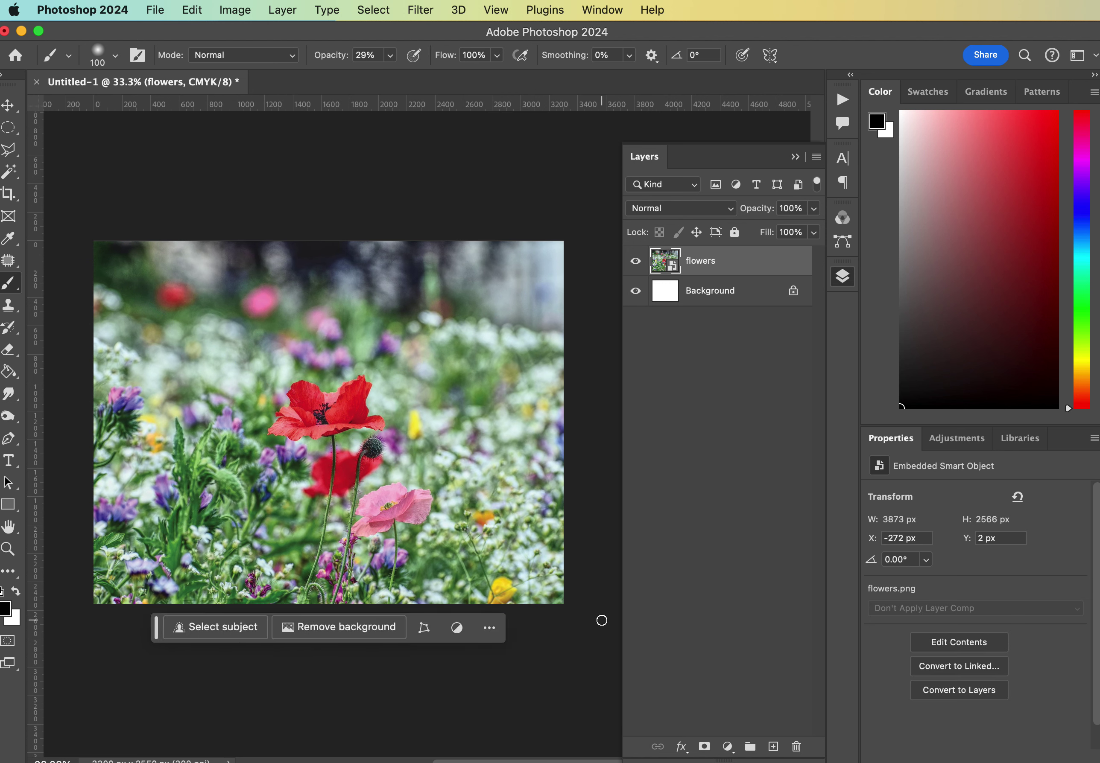
key("v")
key("Up")
key("Up")
key("Up")
key("Up")
key("Up")
key("Up")
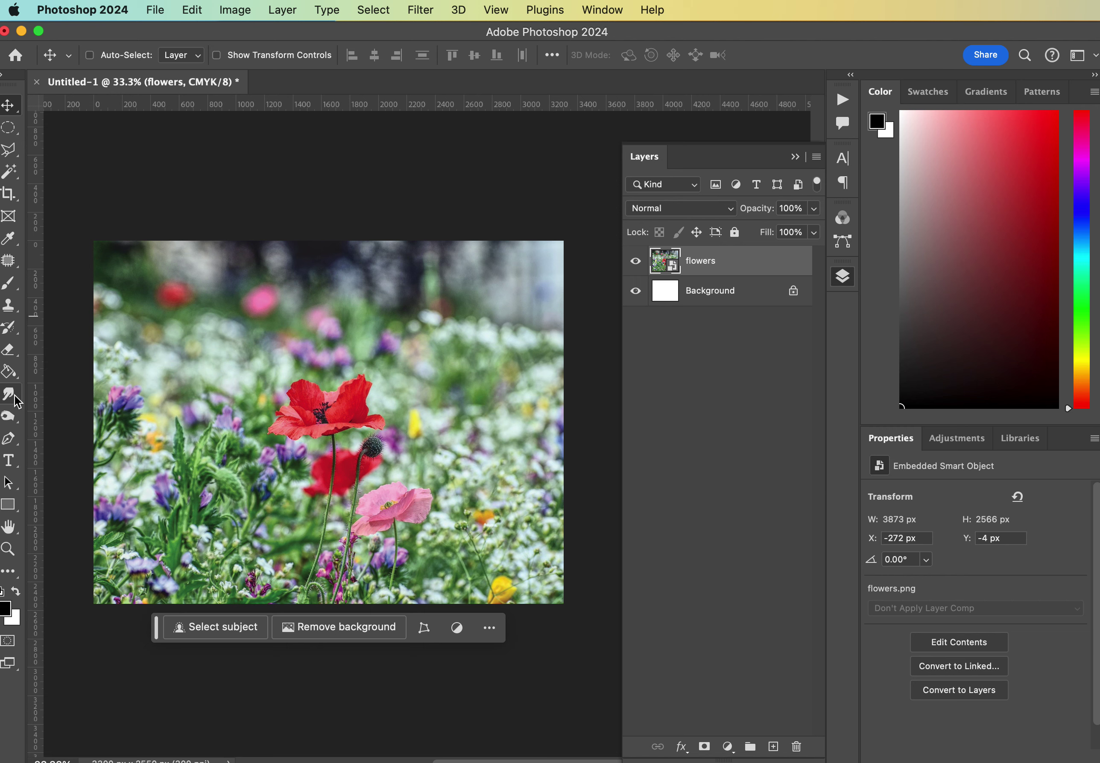
Type FLORIST in black Agency FB and scale it up about 457% over the poppies.
left_click(10, 461)
left_click(307, 343)
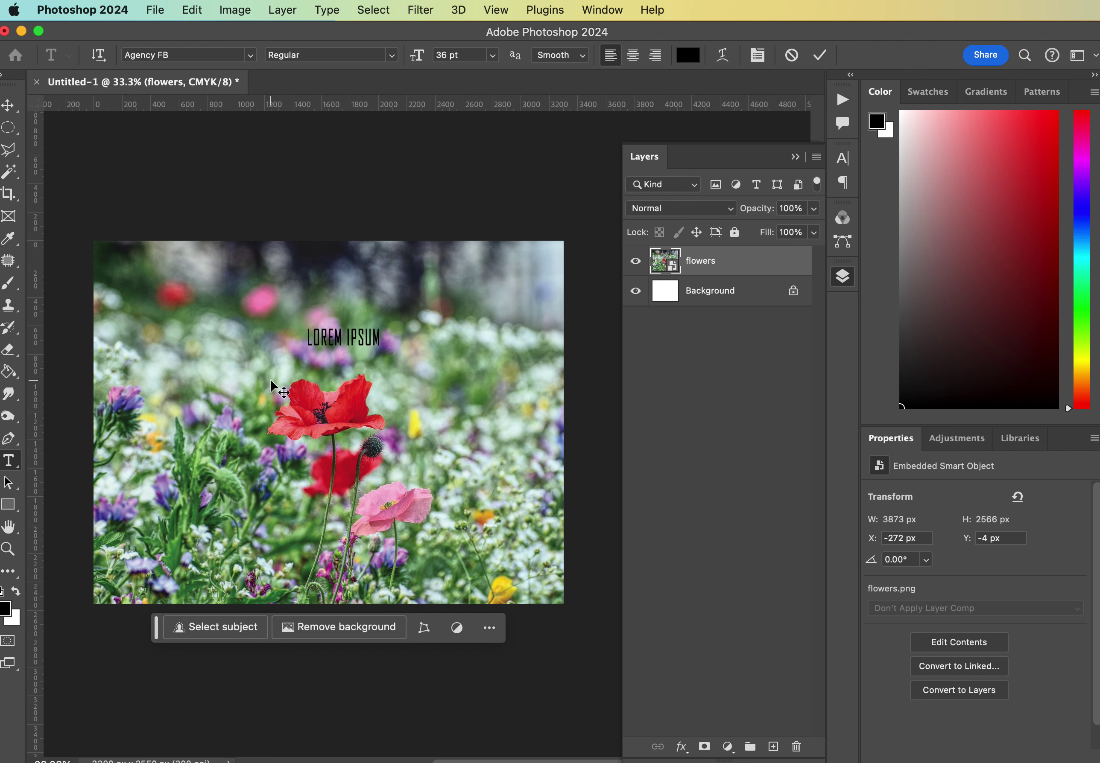
type("FLORI")
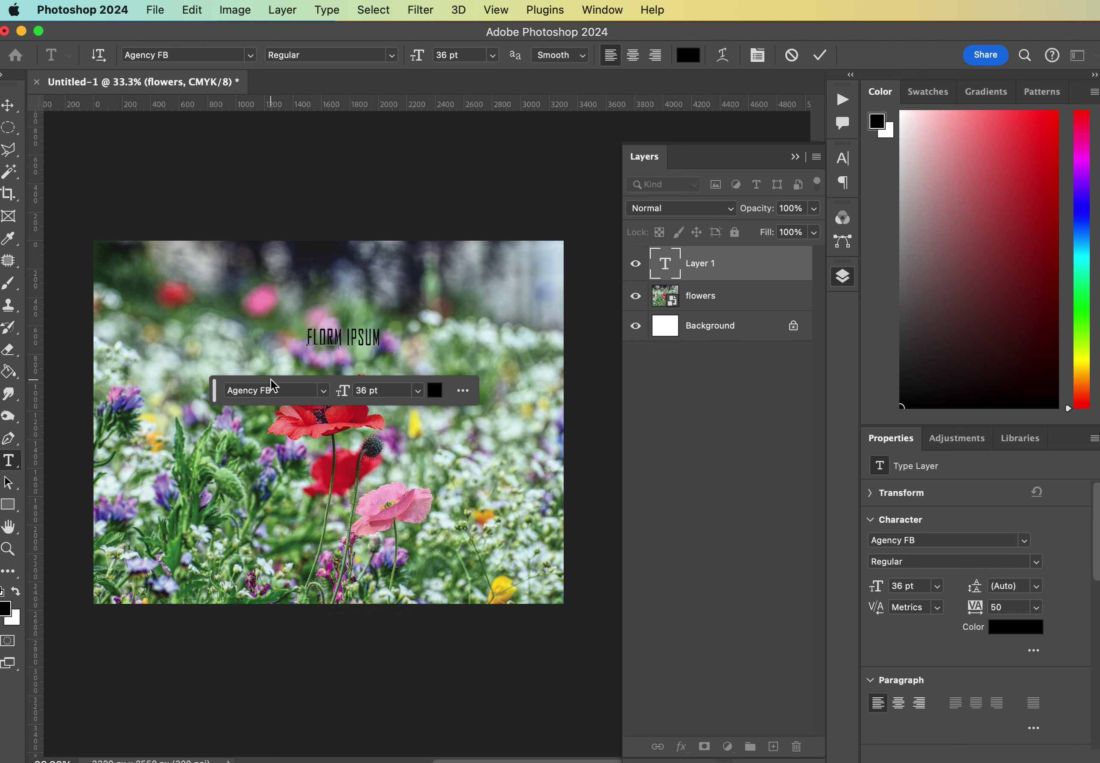
type("ST")
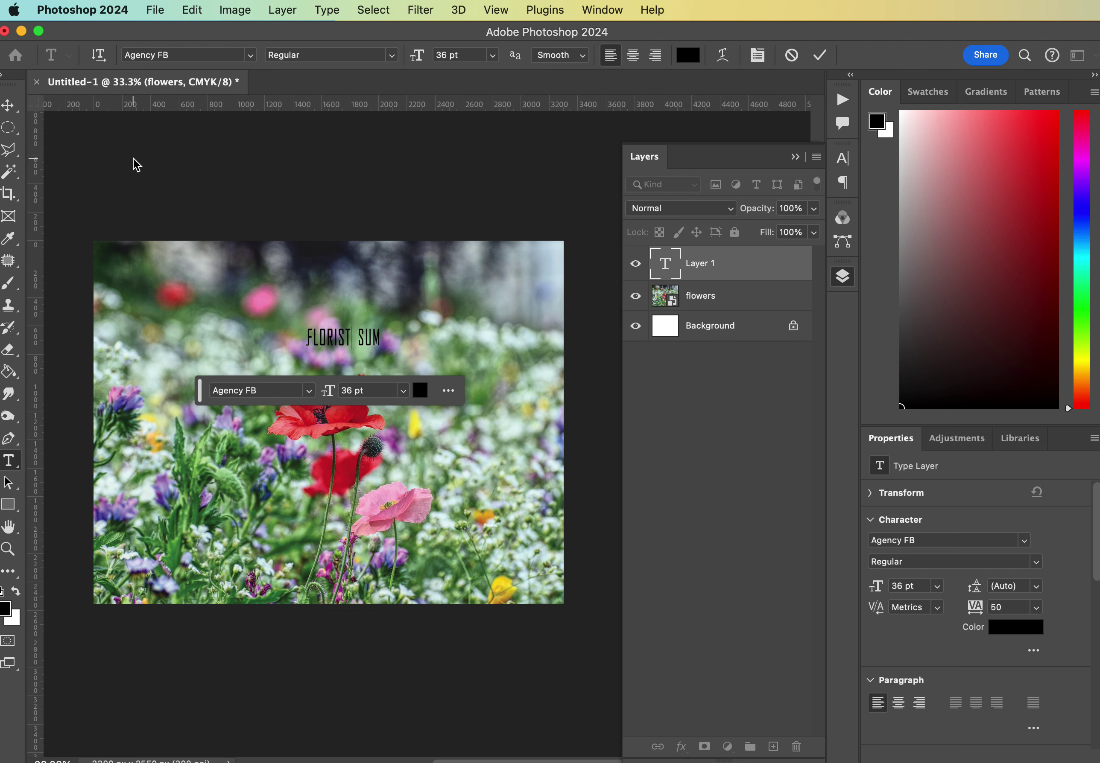
left_click(9, 106)
key("super+t")
left_click_drag(459, 422, 390, 473)
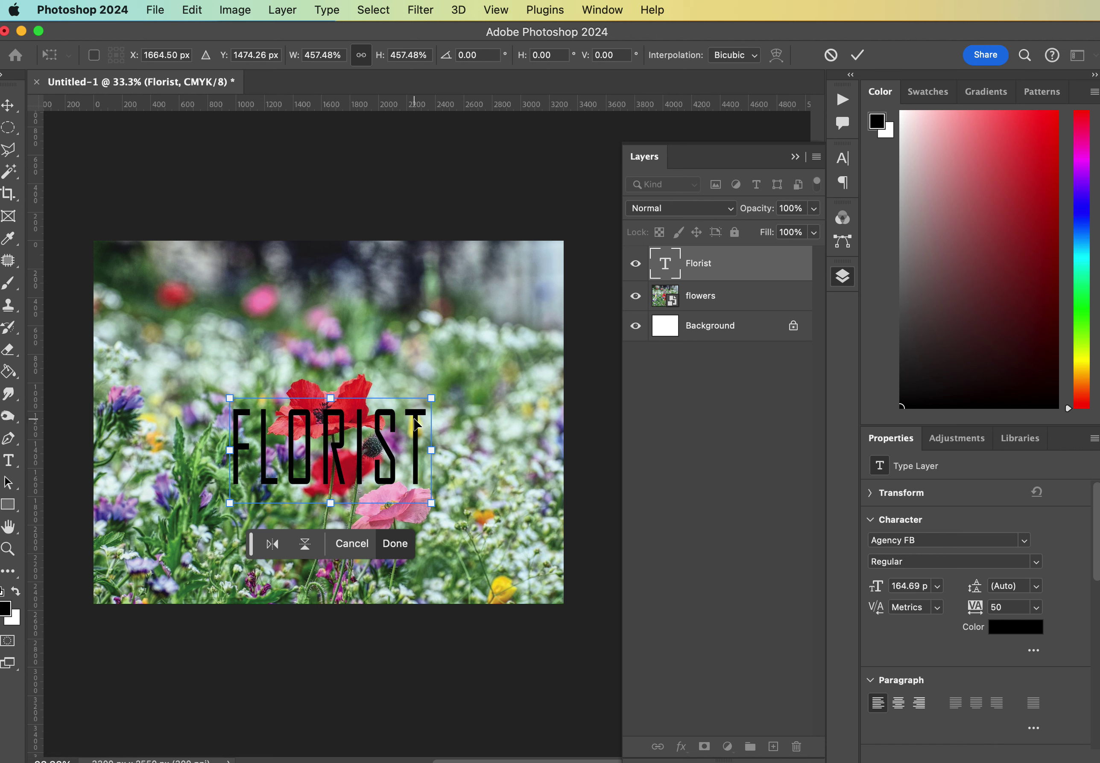
key("Return")
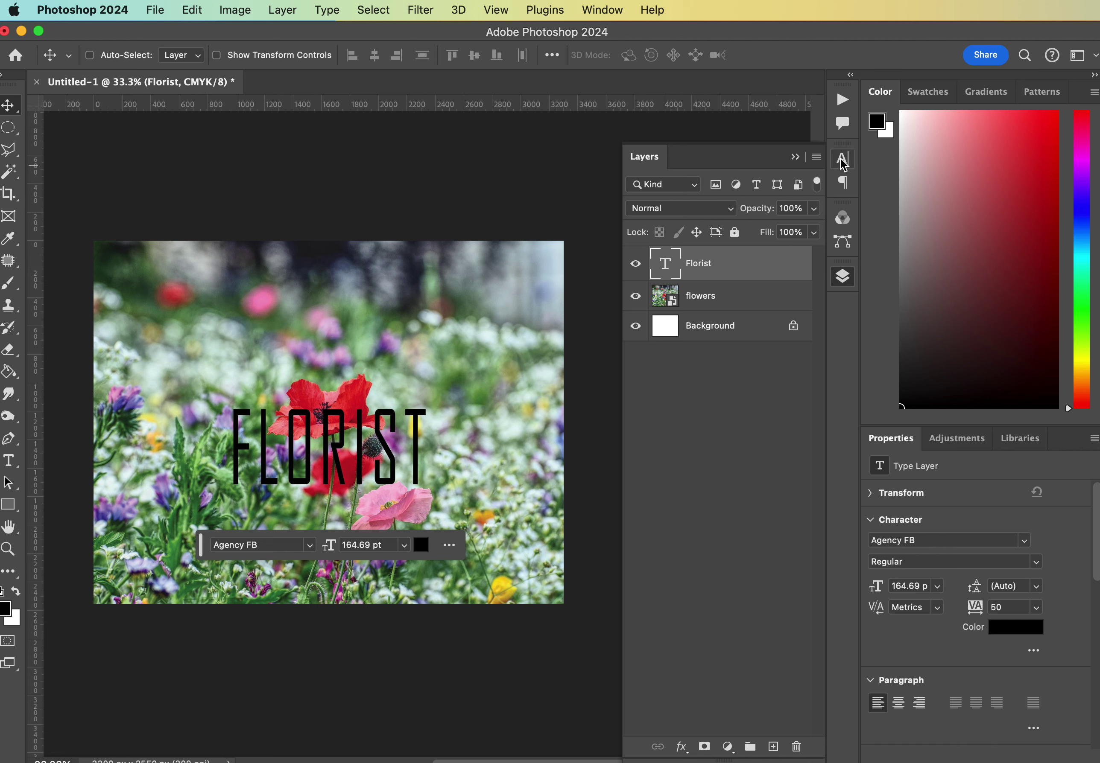
Change the text to Bello Script Pro at 260 pt with All Caps off, reading Florist.
left_click(271, 546)
left_click(271, 547)
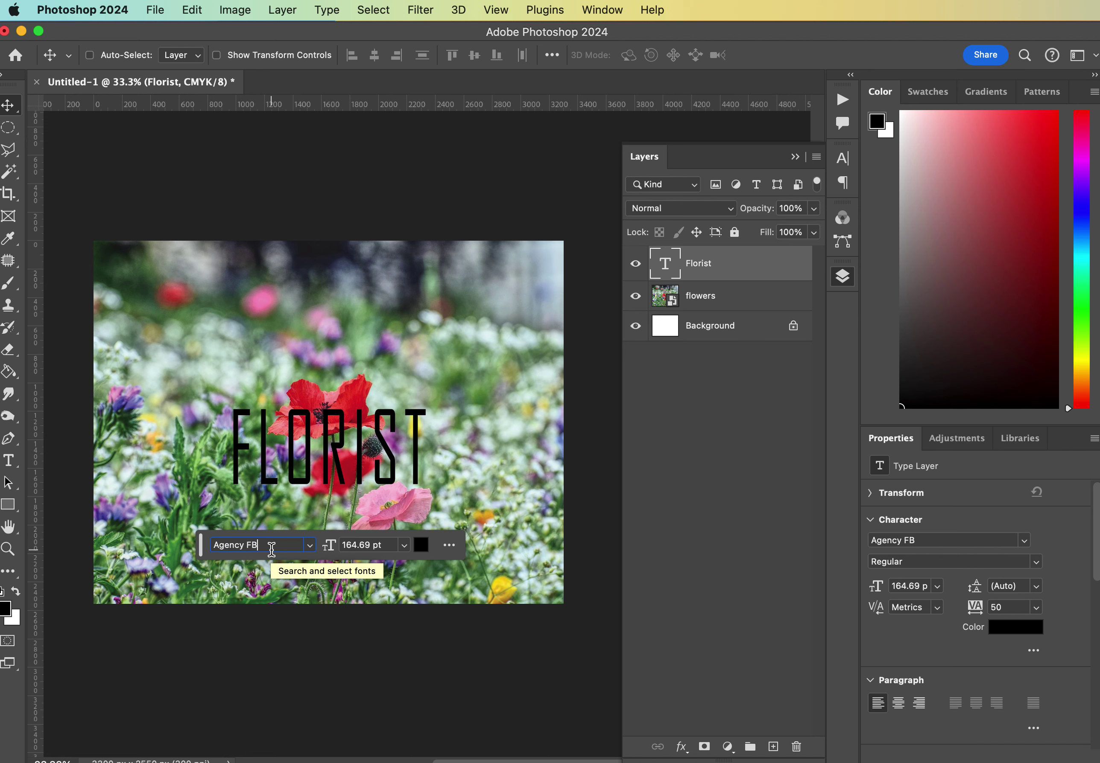
left_click(271, 547)
type("bello")
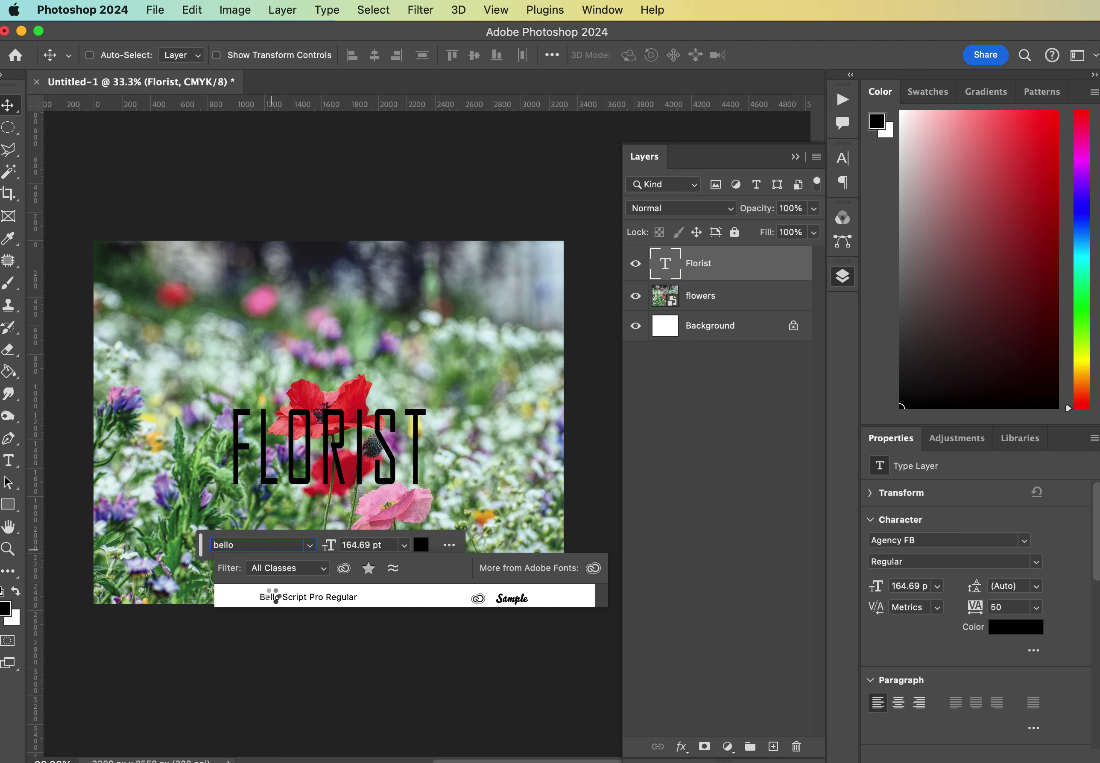
left_click(274, 599)
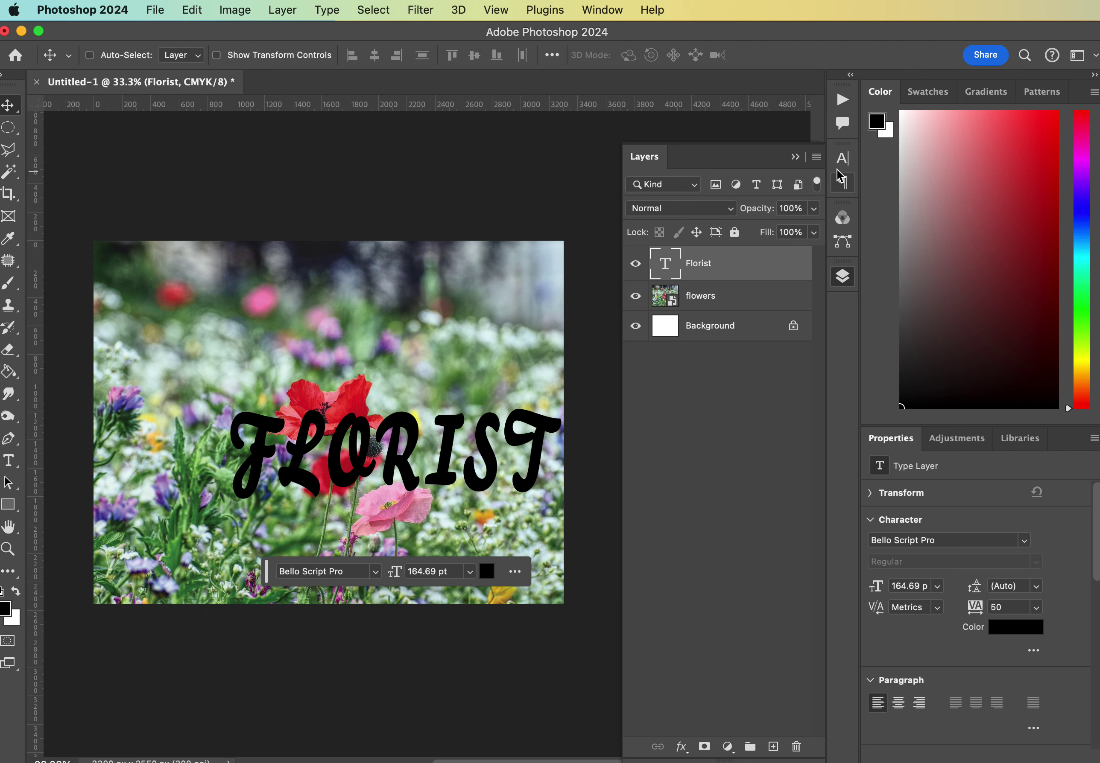
left_click(842, 158)
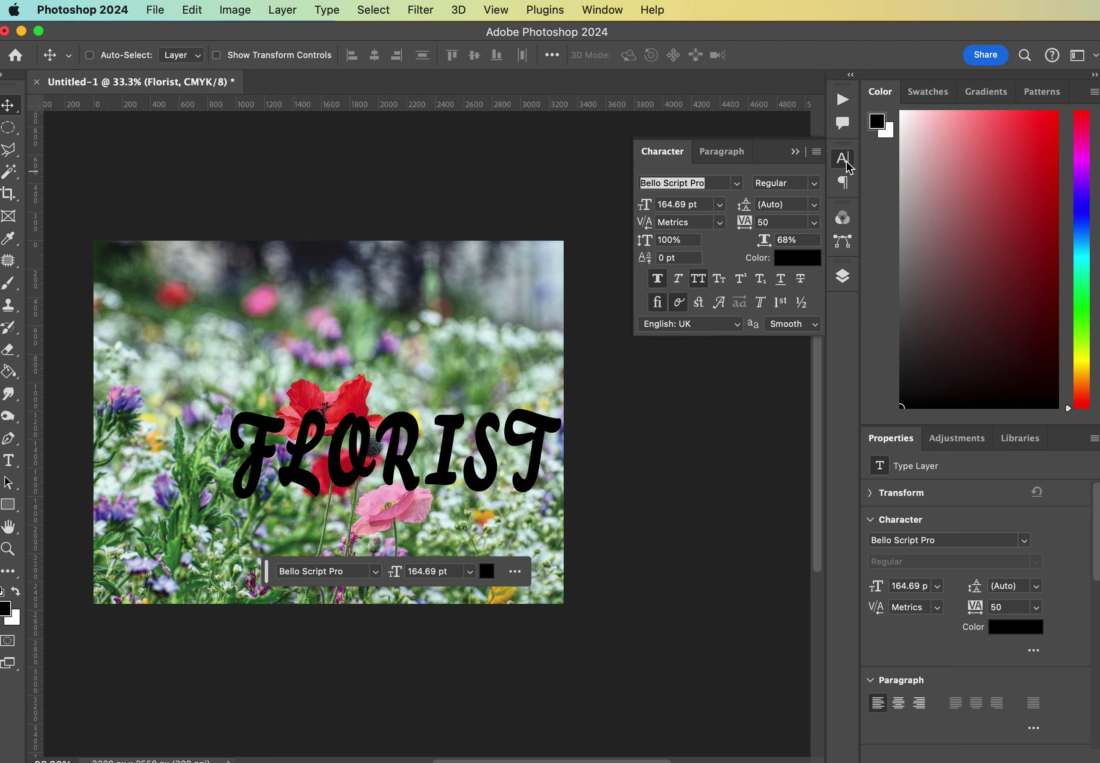
left_click(697, 280)
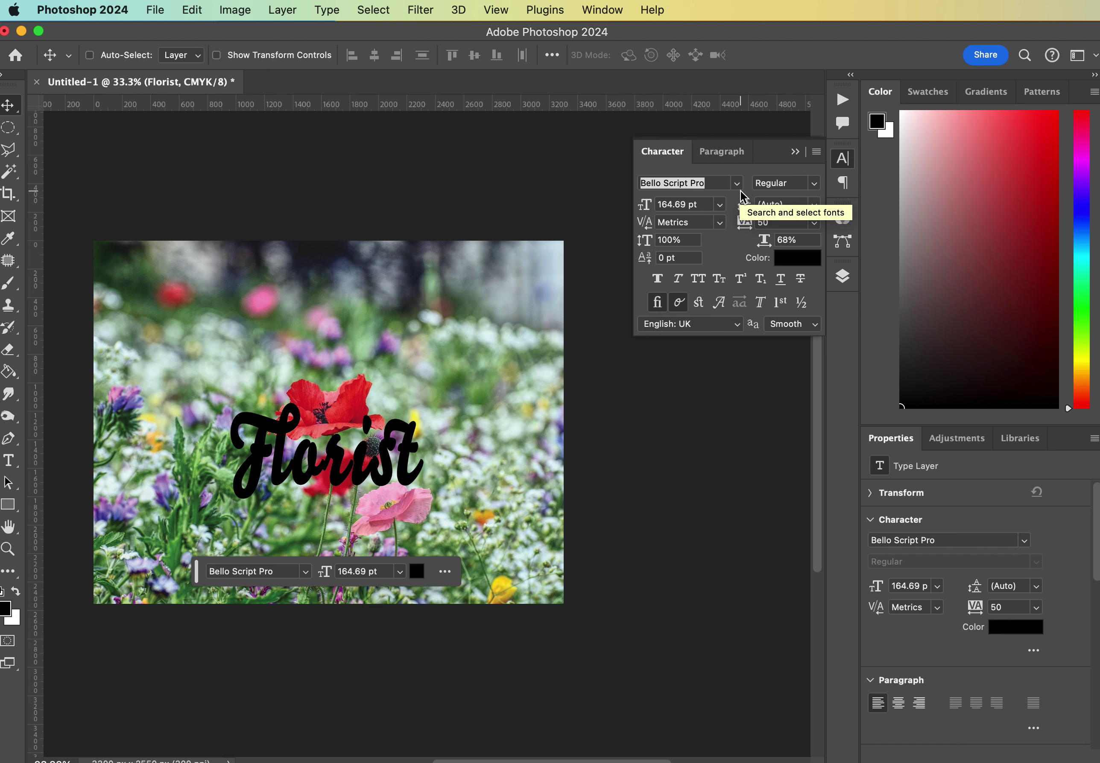
left_click(683, 206)
type("260")
key("Return")
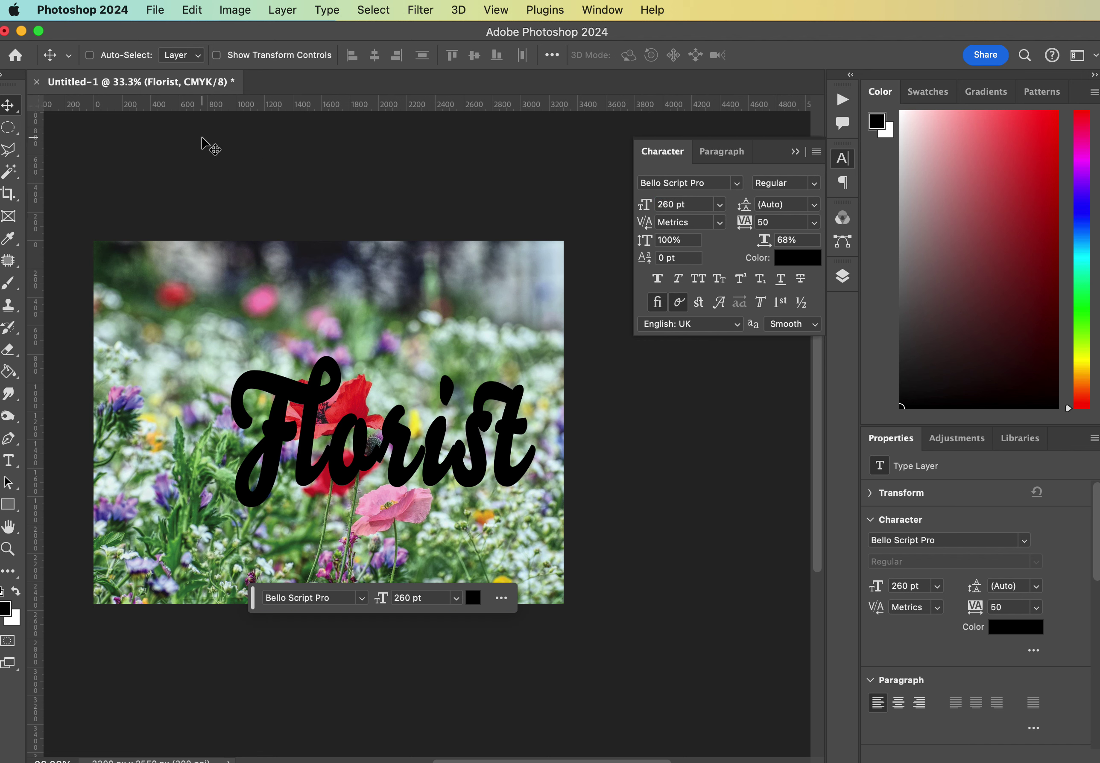
Reposition the Florist text over the poppies, nudging it right, down and up.
left_click_drag(299, 434, 247, 449)
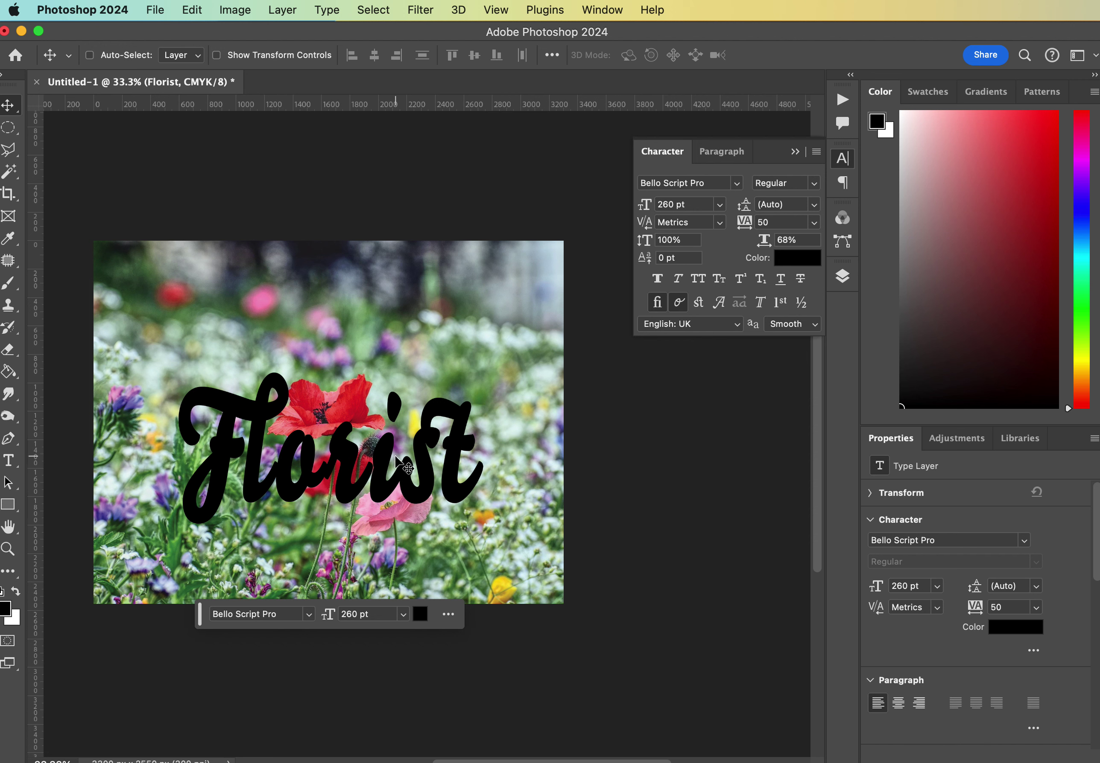
key("shift+Right")
key("shift+Right")
key("shift+Down")
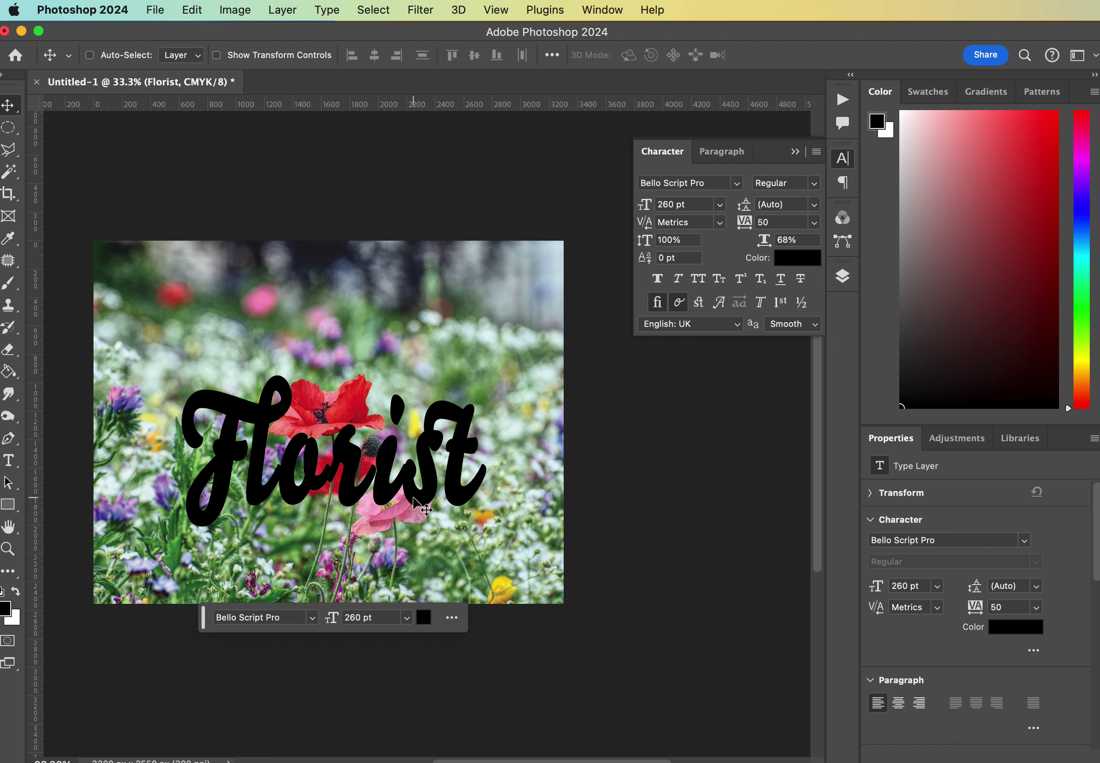
key("Up")
key("Up")
key("Up")
key("Up")
key("Up")
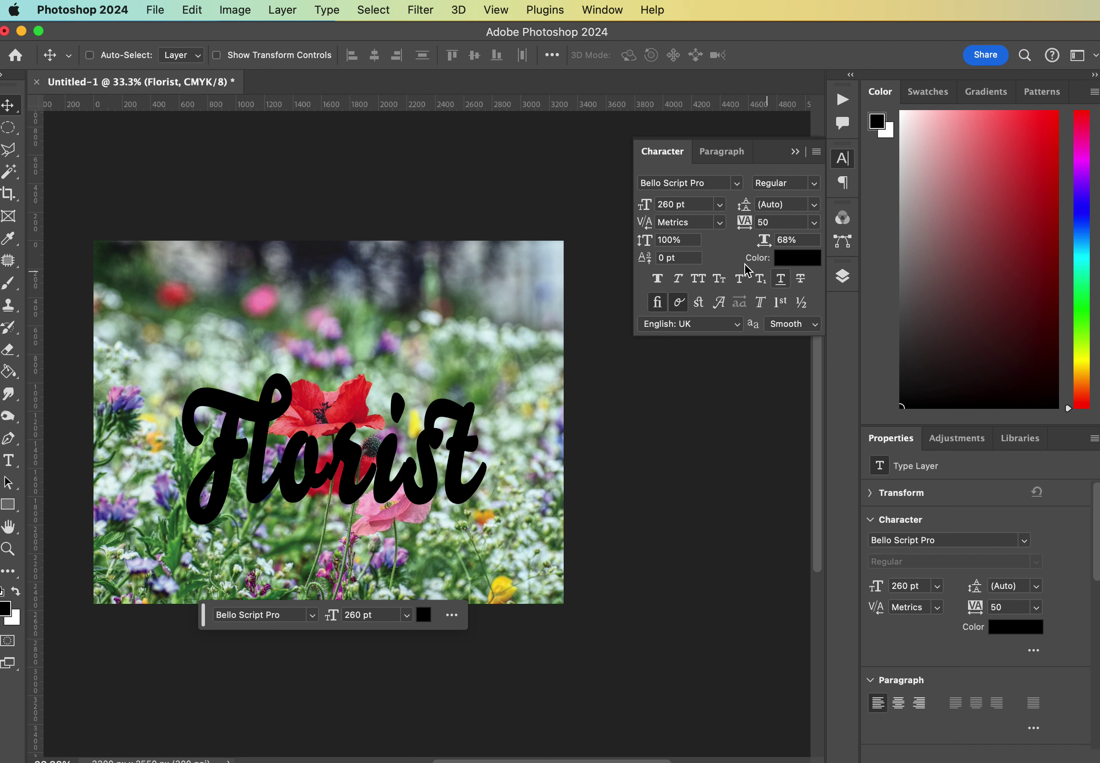
Load the Florist letters as a selection and use it as a mask on a new Group 1.
left_click(795, 152)
left_click(842, 278)
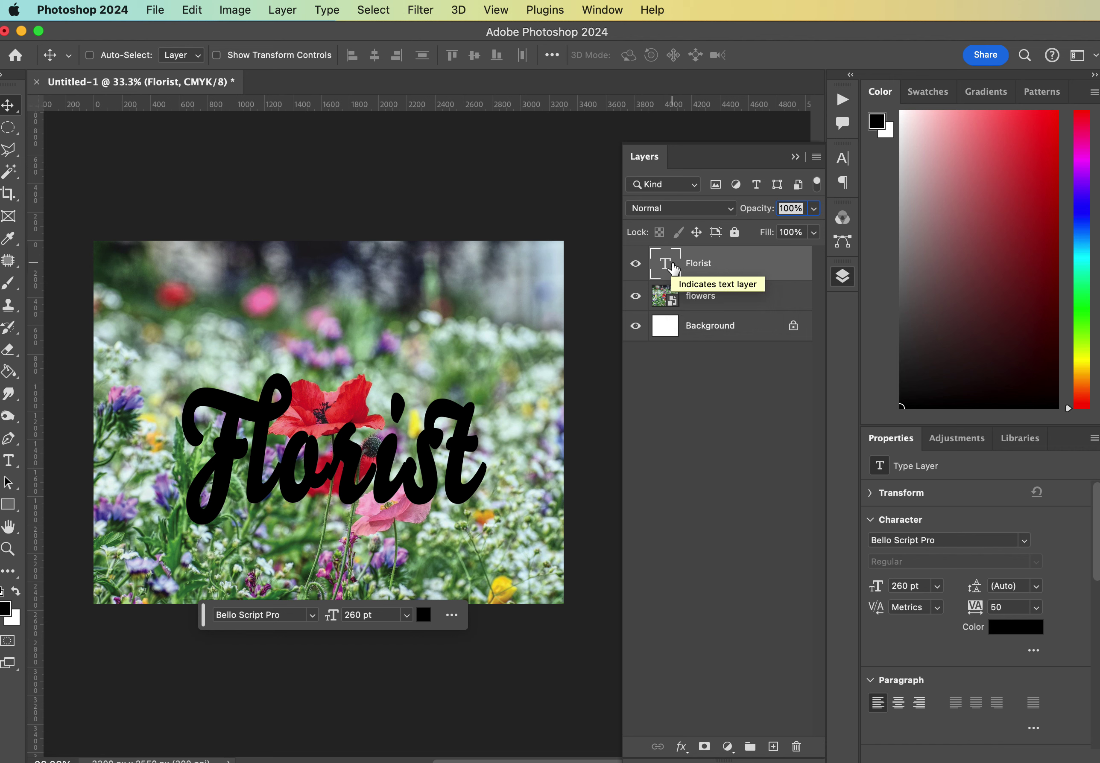
left_click(670, 265, "super")
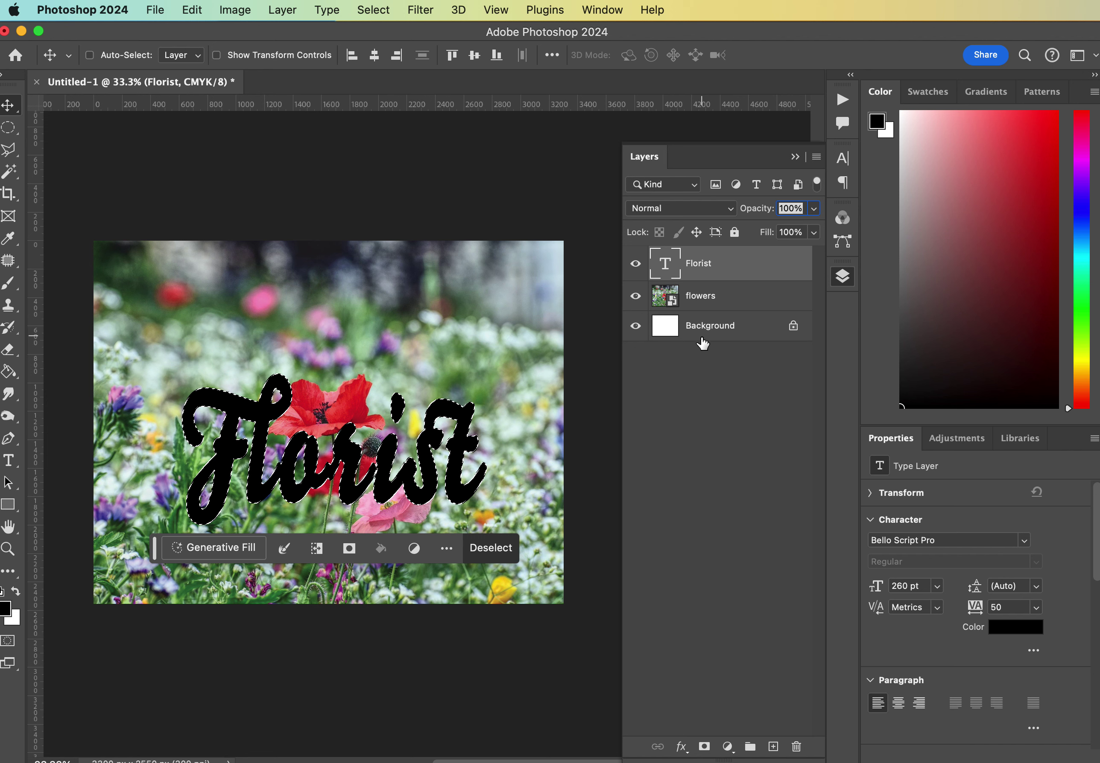
left_click(750, 747)
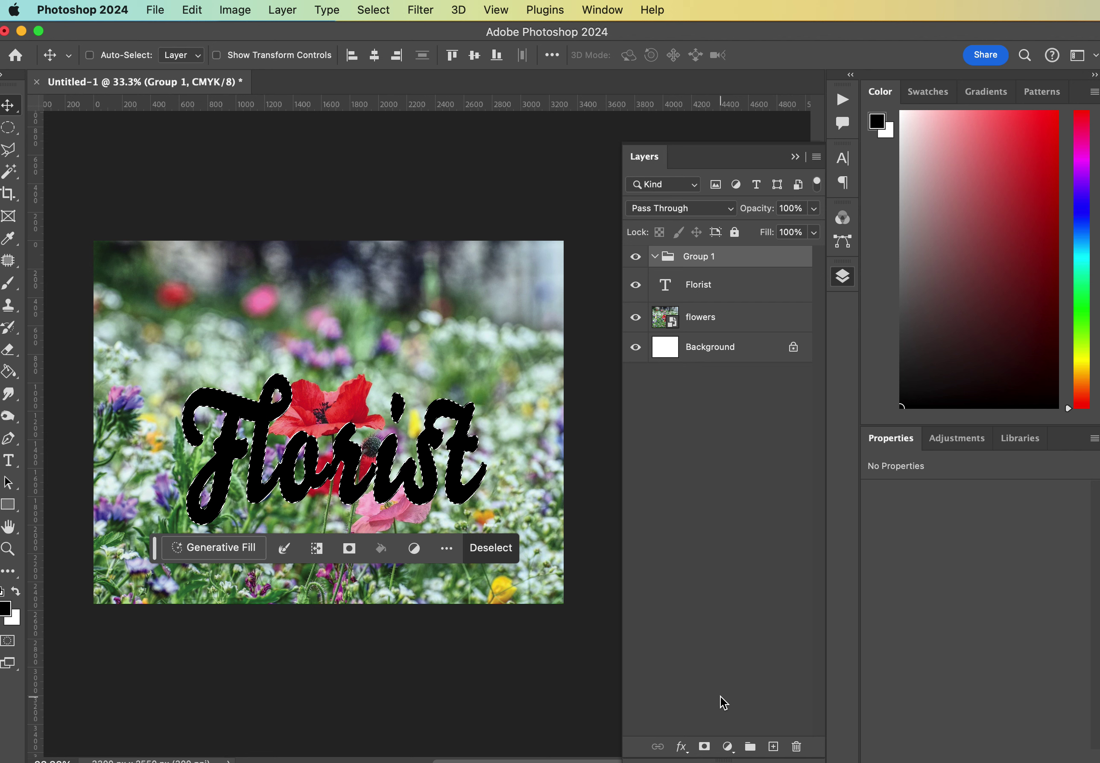
left_click(707, 748)
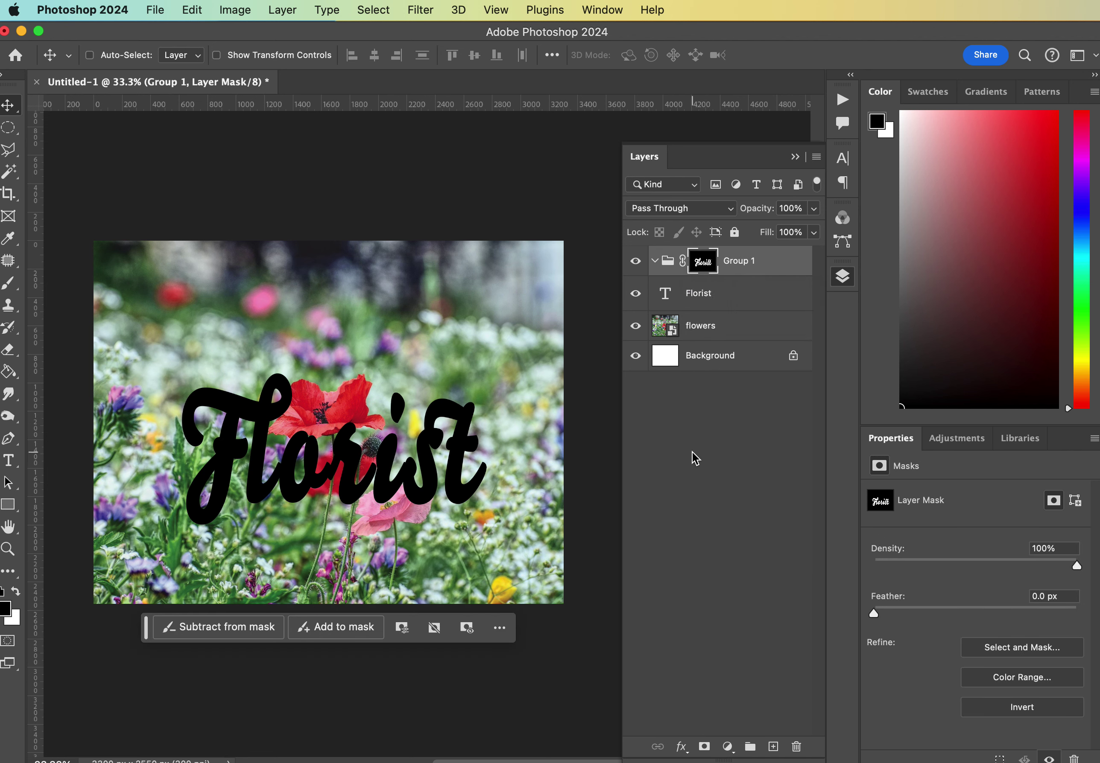
Hide the black Florist text layer.
left_click(636, 294)
left_click(635, 294)
left_click(635, 294)
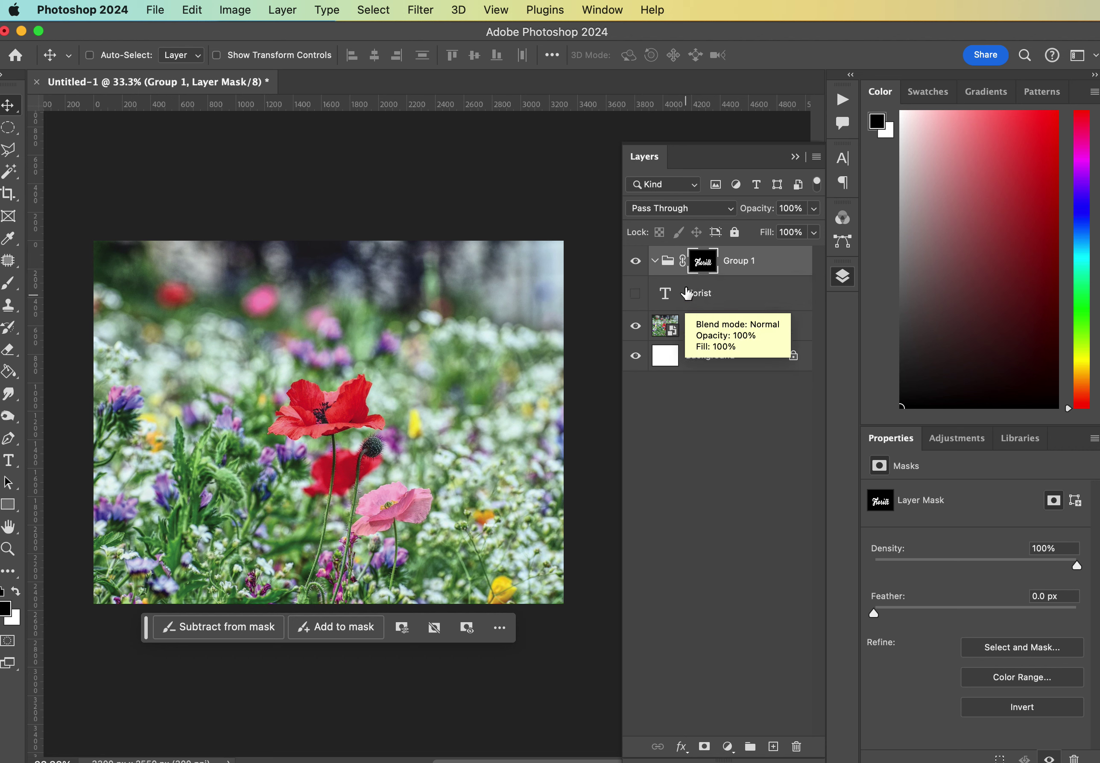
Add a new layer named 'white text' inside Group 1.
left_click(773, 747)
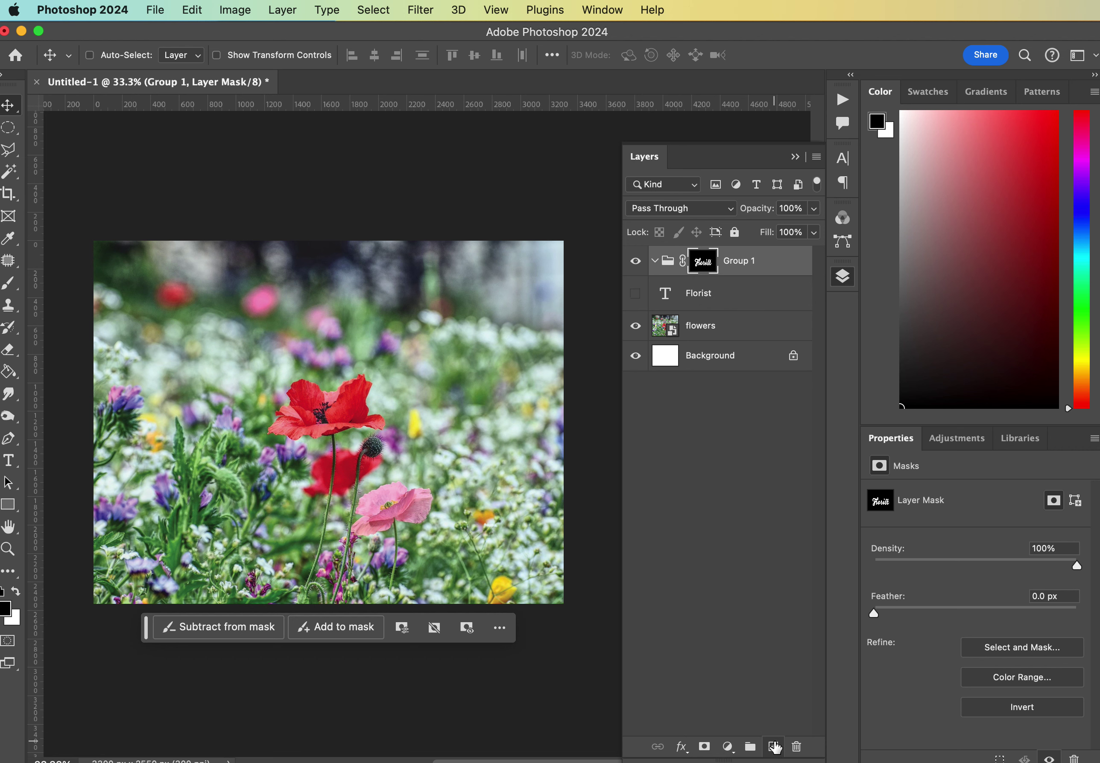
left_click_drag(706, 291, 700, 265)
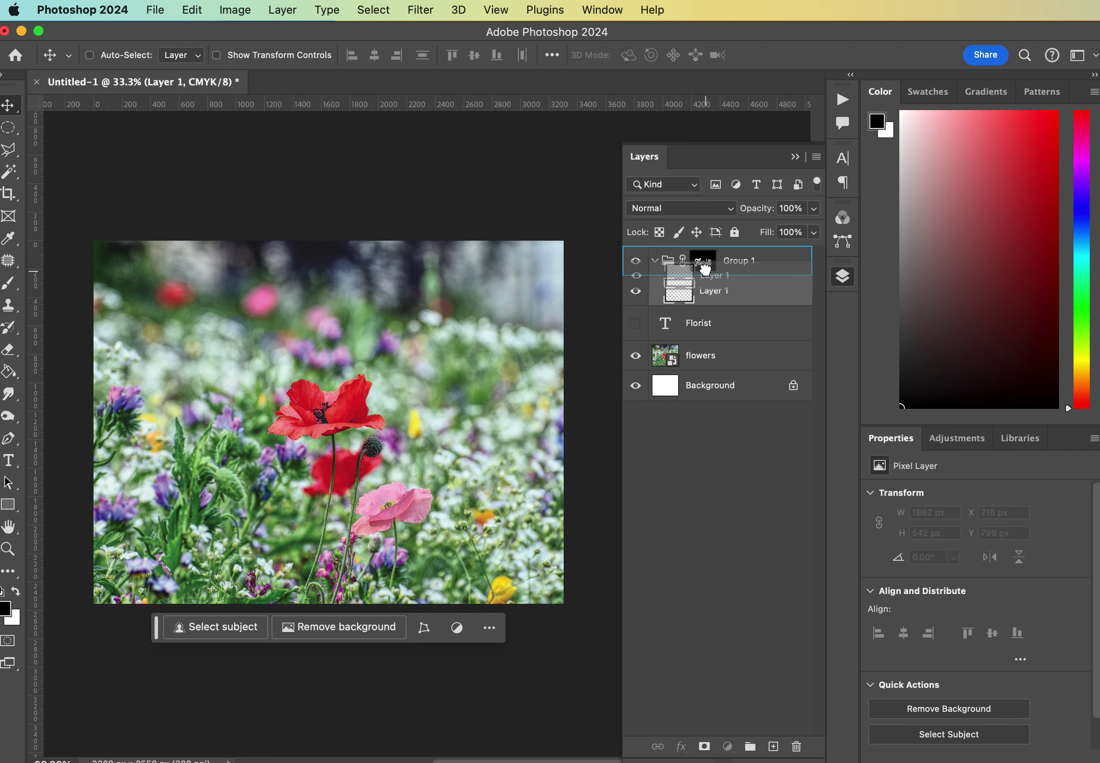
left_click(655, 263)
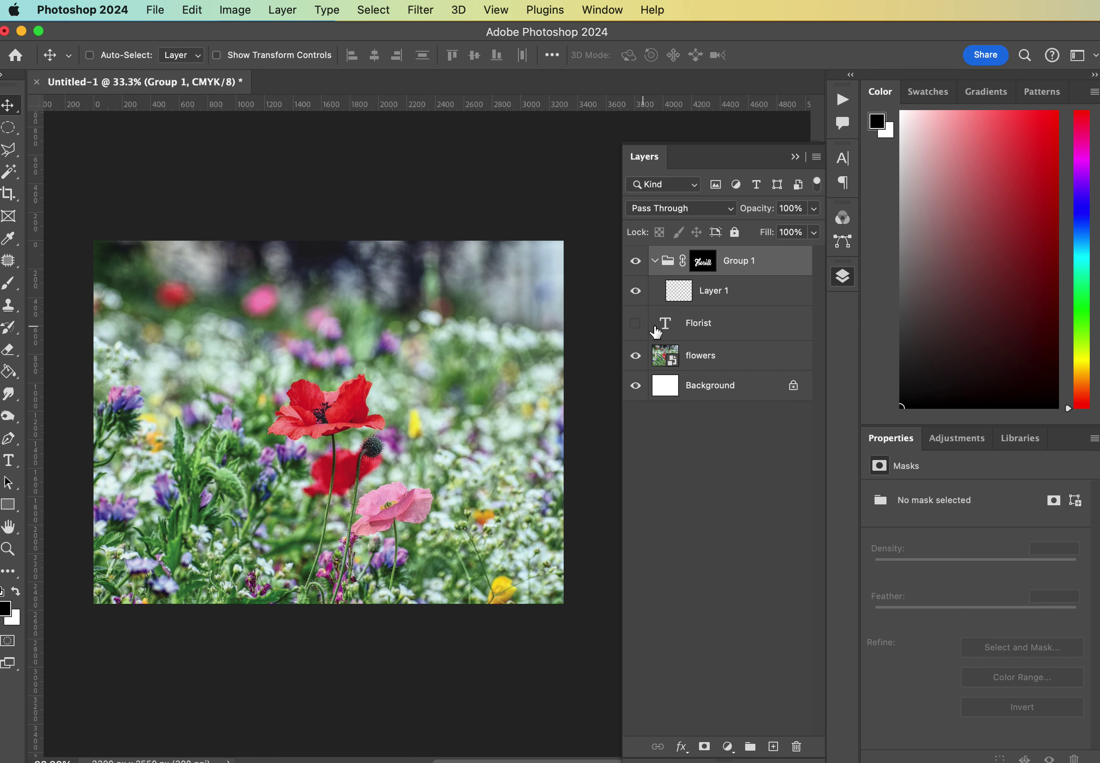
double_click(722, 293)
type("white")
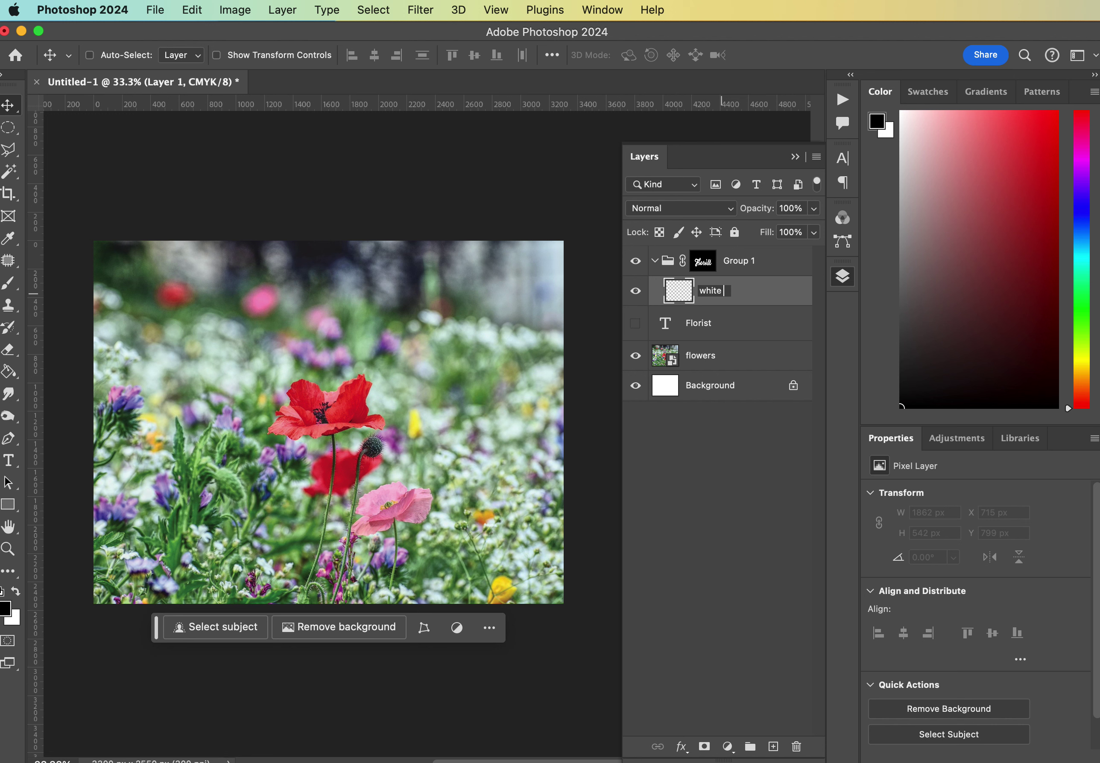
type(" text")
key("Return")
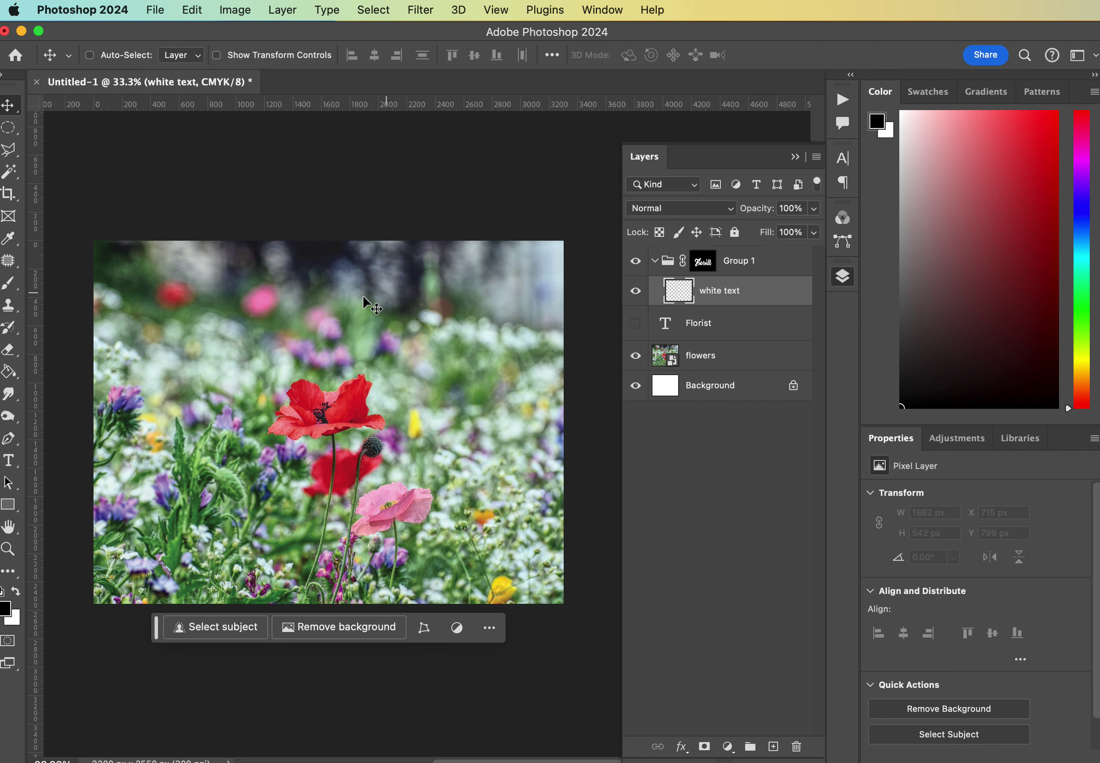
Fill the 'white text' layer with white using the Paint Bucket.
left_click(8, 372)
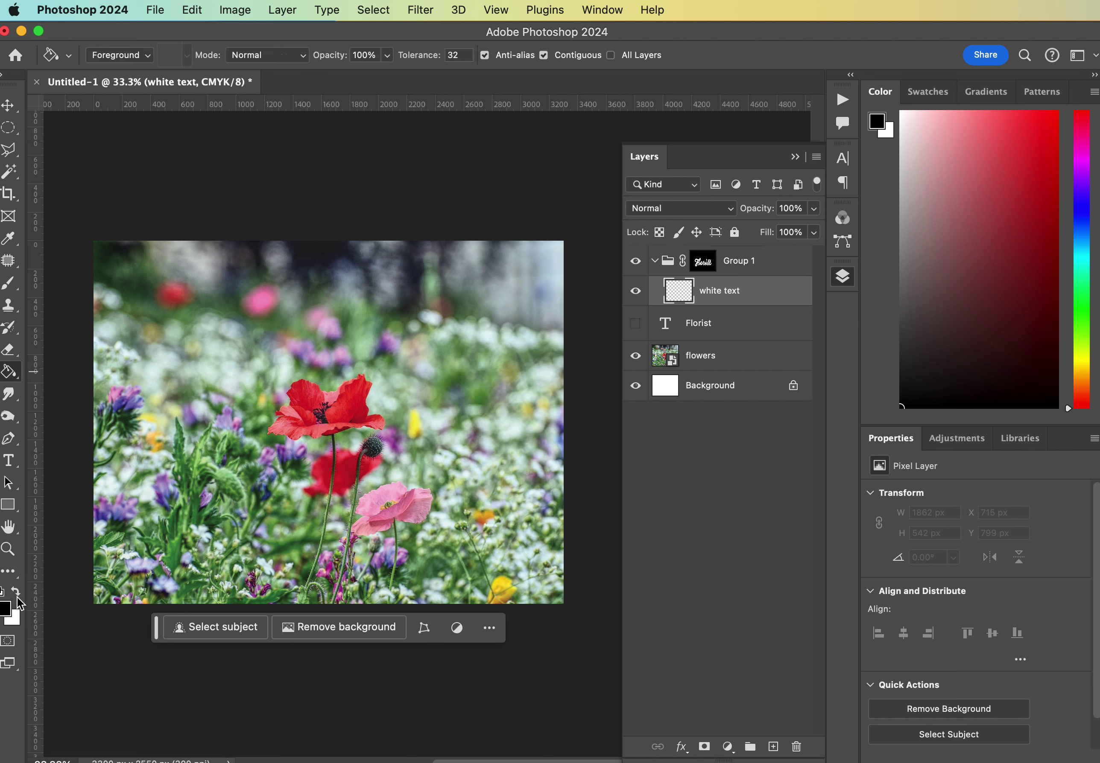
left_click(17, 595)
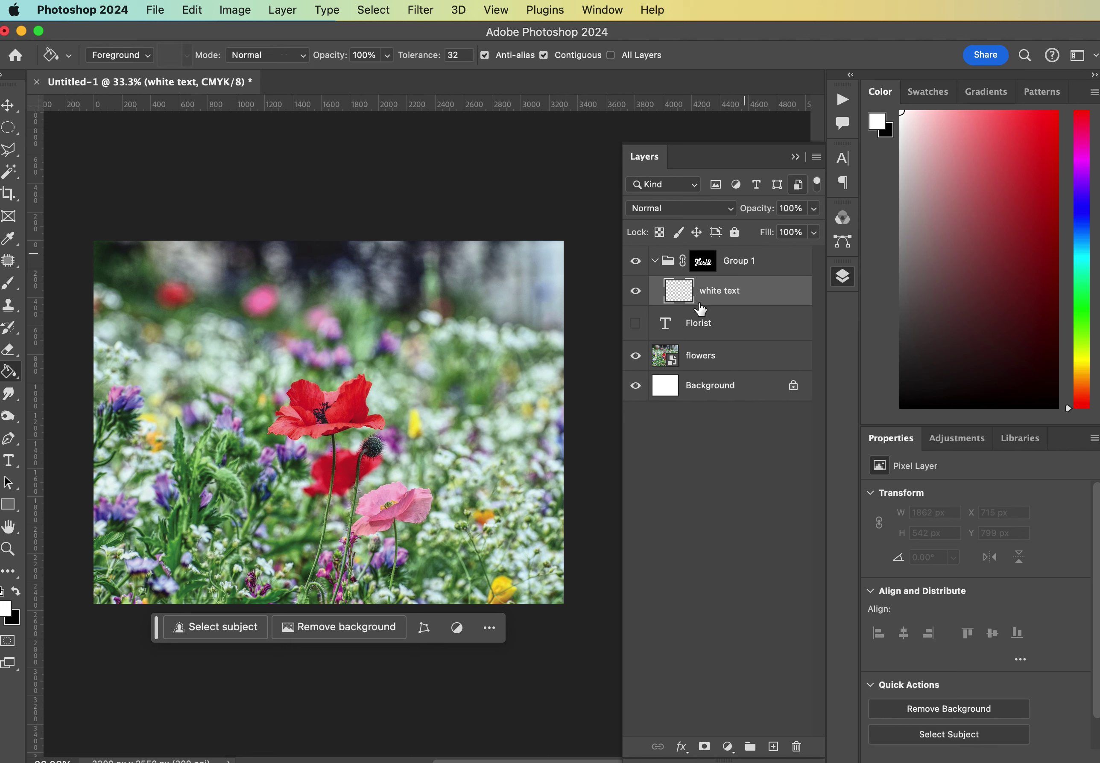
left_click(372, 363)
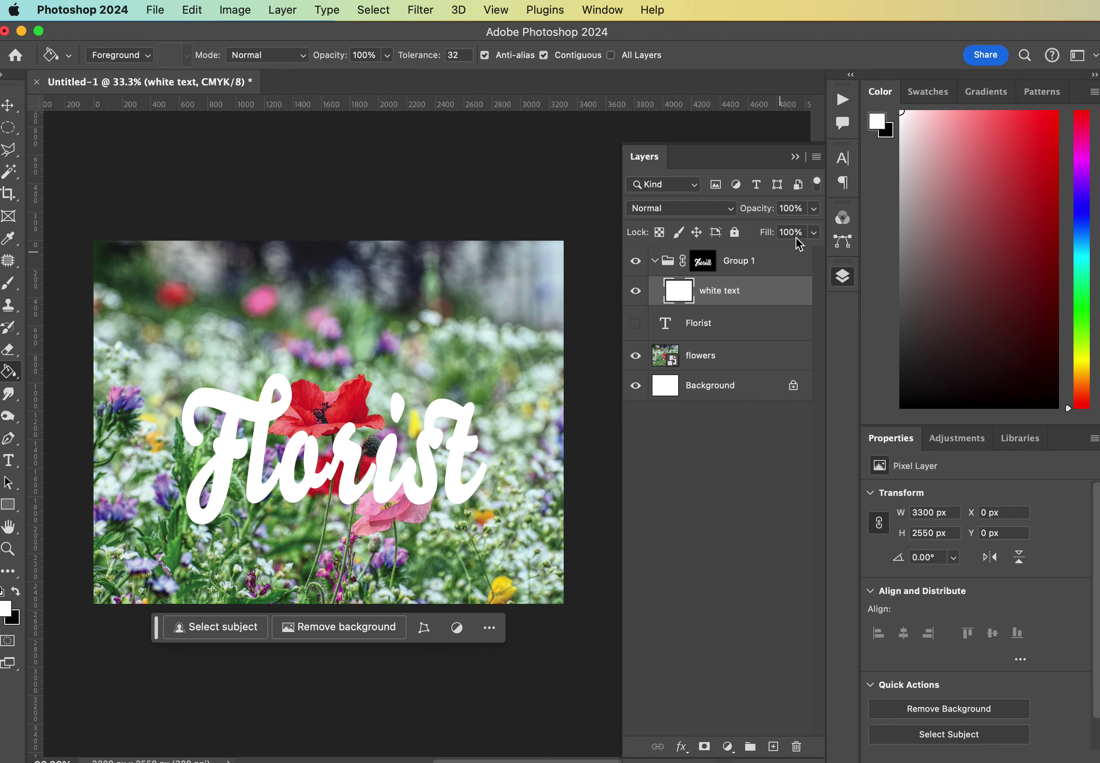
With Group 1's mask targeted, set the group opacity to 70% and zoom in.
left_click(777, 266)
left_click(813, 209)
left_click(789, 228)
key("super+equal")
key("super+equal")
scroll(326, 444, "left", 5)
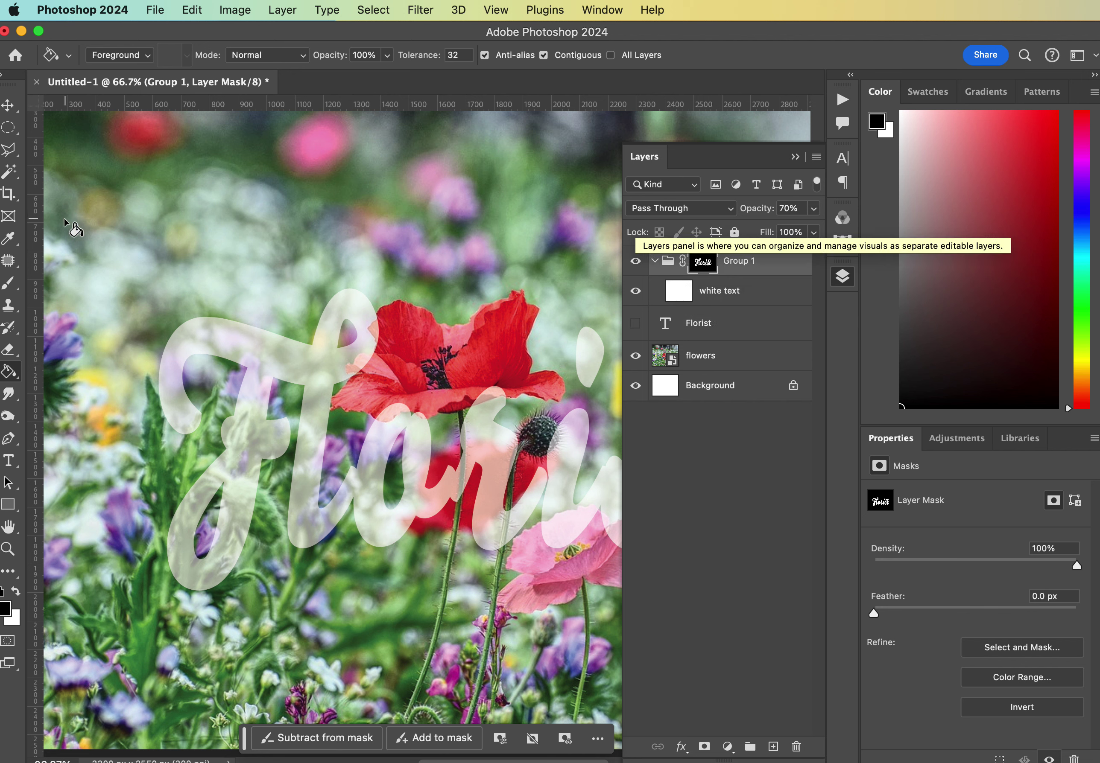
Select the Brush tool with the Hard Round preset at 100% opacity.
left_click(4, 290)
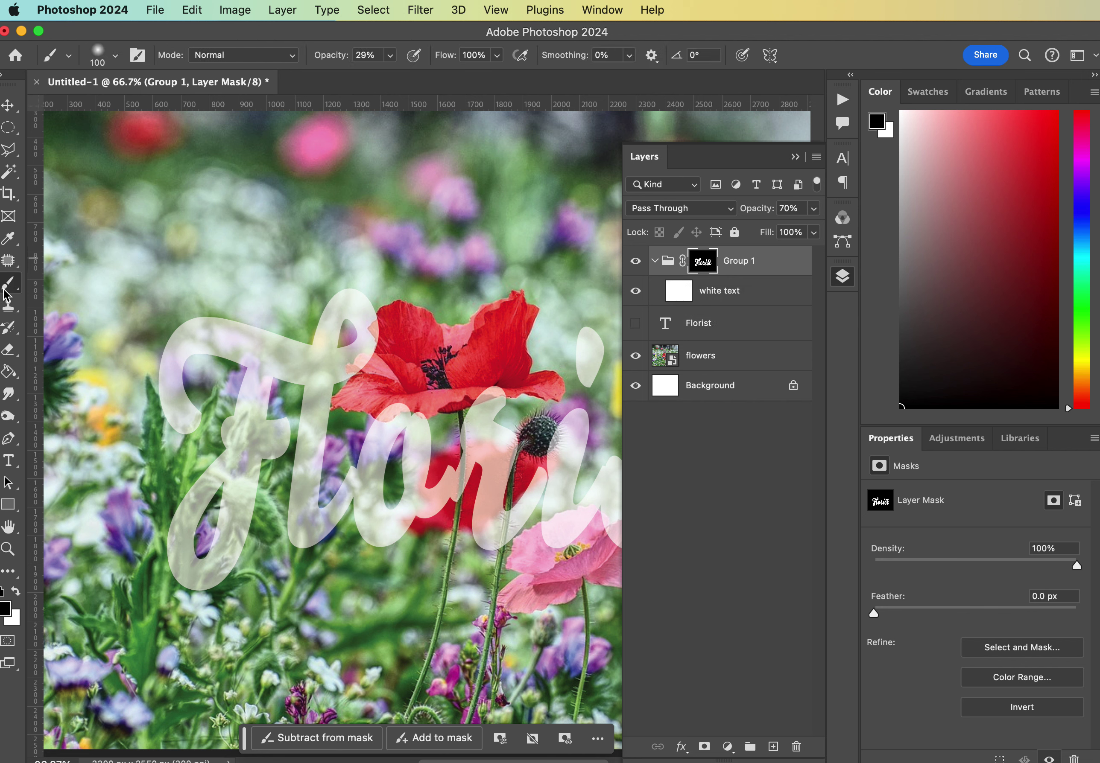
left_click(117, 61)
left_click(88, 312)
left_click(180, 25)
left_click(390, 56)
left_click_drag(392, 79, 503, 81)
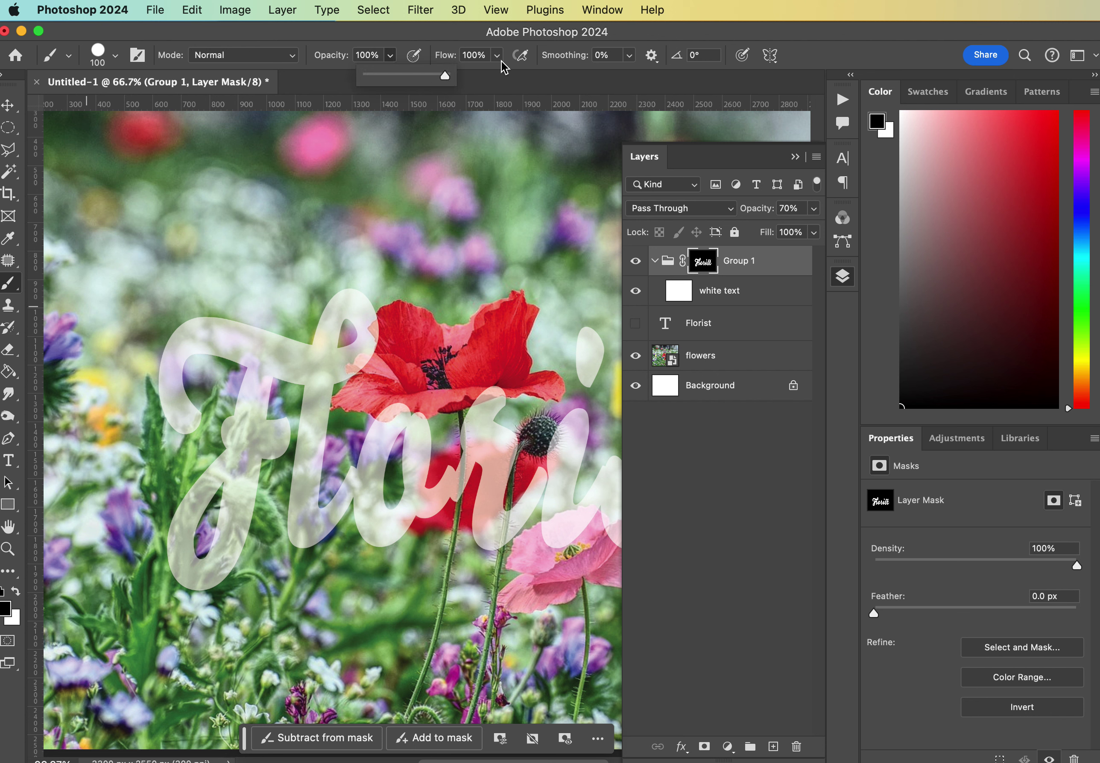
left_click(499, 61)
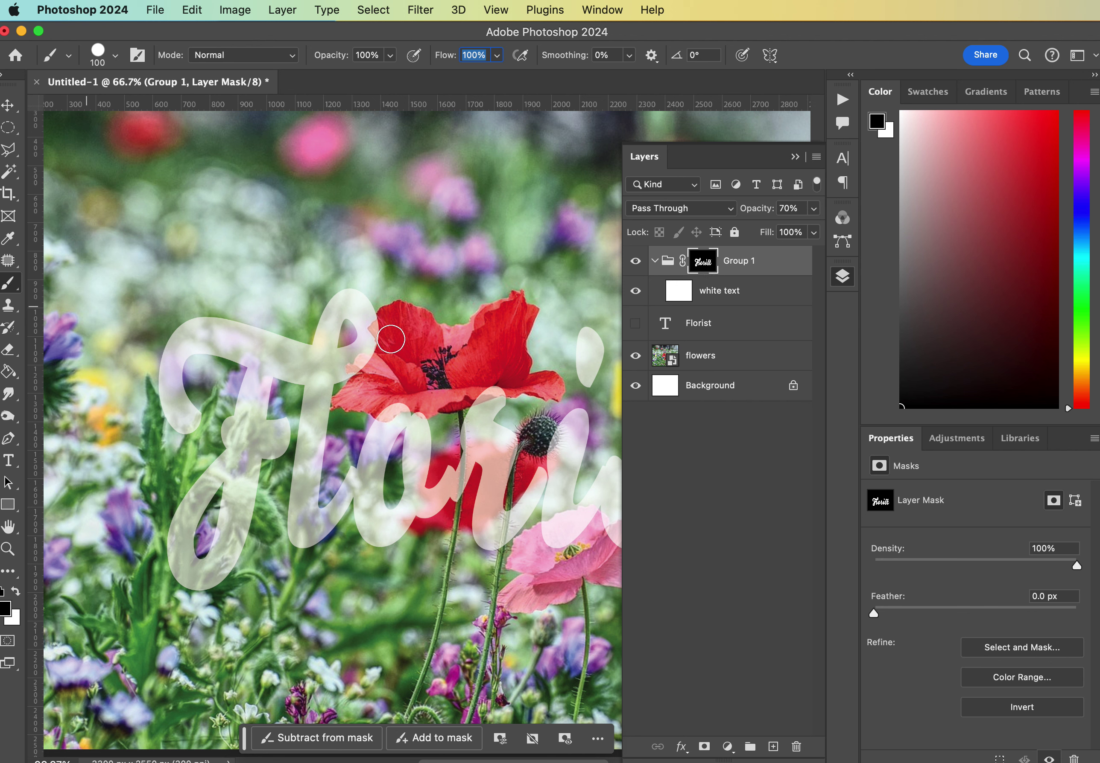
Paint black on the mask to hide letters over the red poppy, brush 45 then 25.
left_click(369, 329)
key("super+z")
key("super+plus")
key("super+plus")
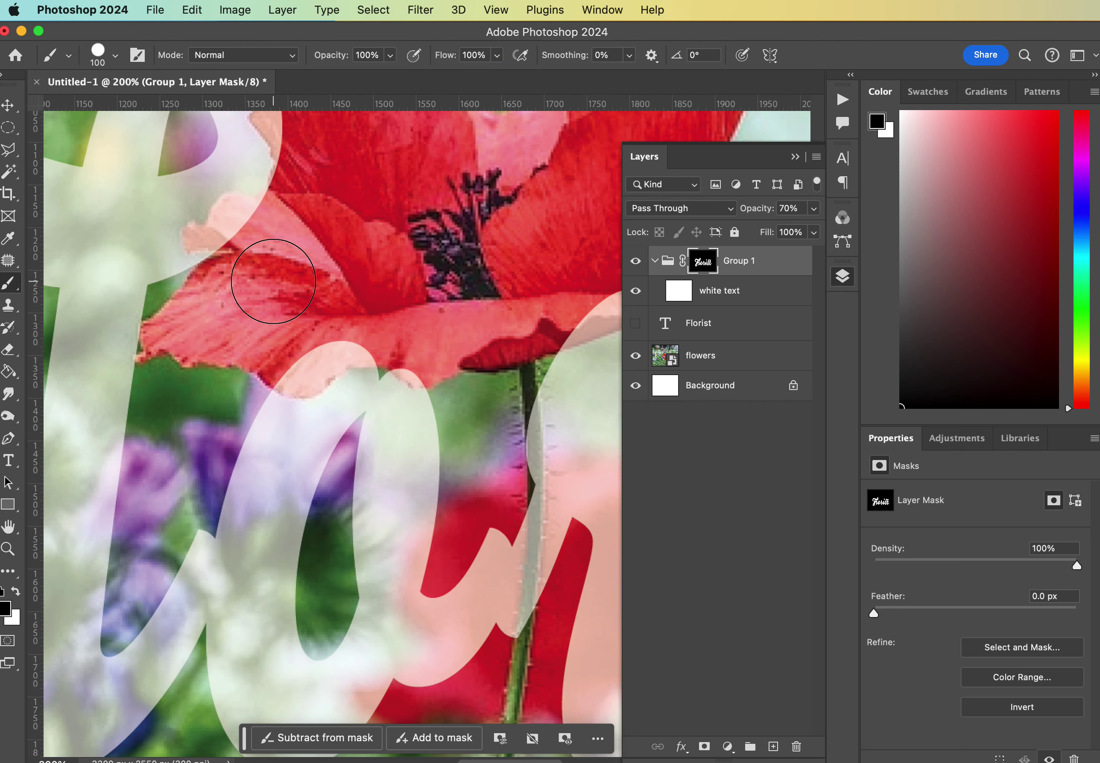
scroll(273, 282, "up", 2)
key("bracketleft")
key("bracketleft")
key("bracketleft")
key("bracketleft")
key("bracketleft")
key("bracketleft")
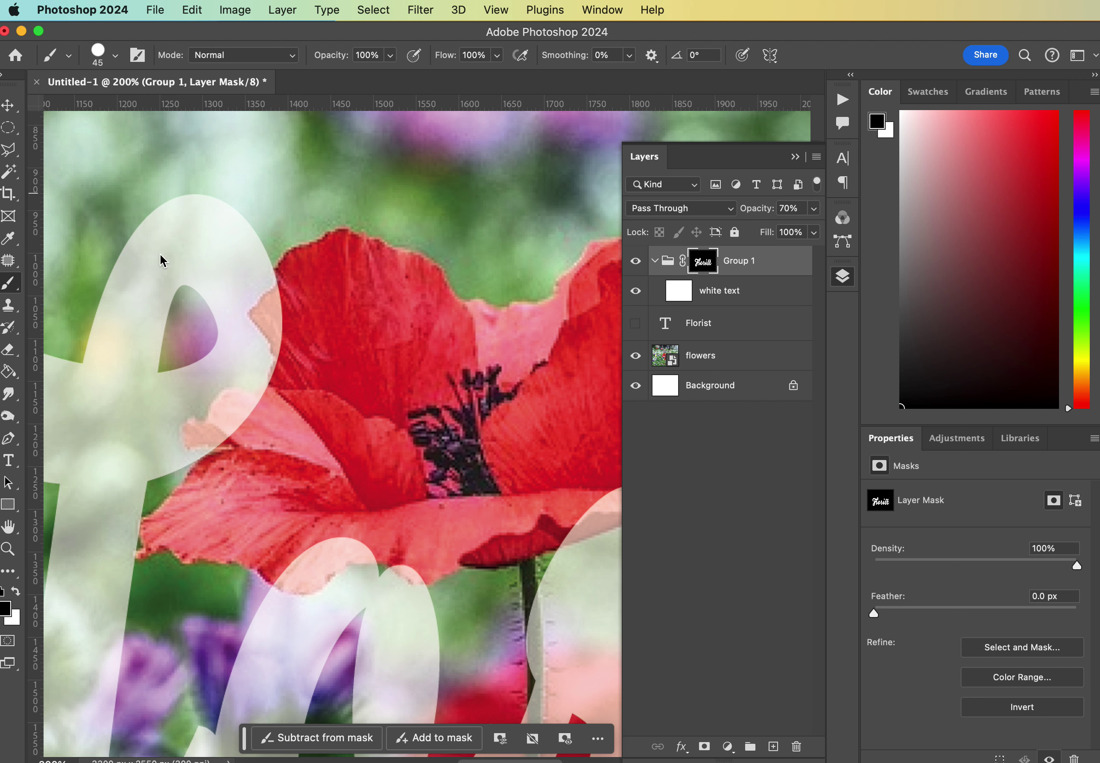
mouse_move(275, 308)
left_mouse_down()
mouse_move(290, 300)
mouse_move(271, 313)
mouse_move(295, 373)
mouse_move(271, 414)
mouse_move(233, 408)
mouse_move(229, 424)
mouse_move(194, 437)
mouse_move(232, 436)
mouse_move(213, 429)
mouse_move(232, 400)
left_mouse_up()
key("bracketleft")
key("bracketleft")
scroll(341, 452, "down", 5)
scroll(340, 453, "right", 2)
mouse_move(239, 463)
left_mouse_down()
mouse_move(333, 438)
mouse_move(303, 431)
mouse_move(251, 454)
mouse_move(284, 438)
mouse_move(276, 451)
mouse_move(394, 437)
mouse_move(380, 464)
left_mouse_up()
scroll(380, 464, "right", 5)
mouse_move(357, 406)
left_mouse_down()
mouse_move(424, 379)
mouse_move(395, 391)
mouse_move(397, 371)
mouse_move(471, 377)
mouse_move(394, 359)
left_mouse_up()
Mask the white letters along the pink poppy's petal edges so the petals sit in front.
scroll(394, 359, "down", 5)
scroll(394, 359, "right", 7)
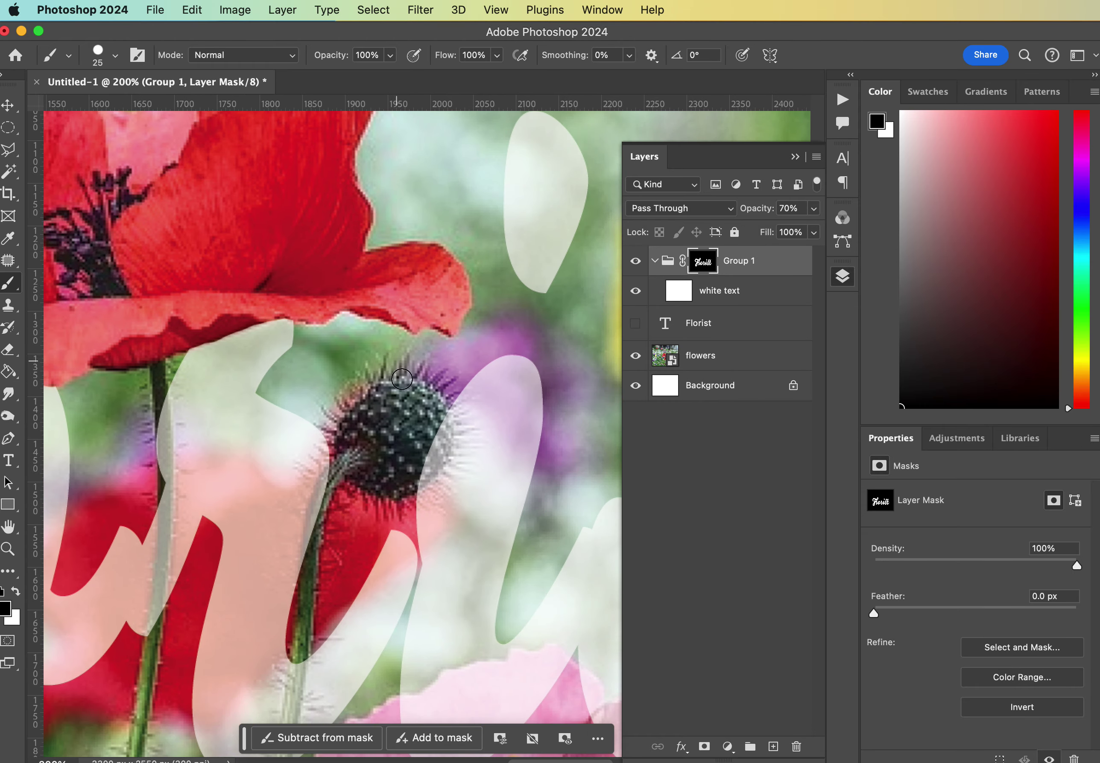
scroll(437, 511, "down", 2)
scroll(438, 512, "left", 1)
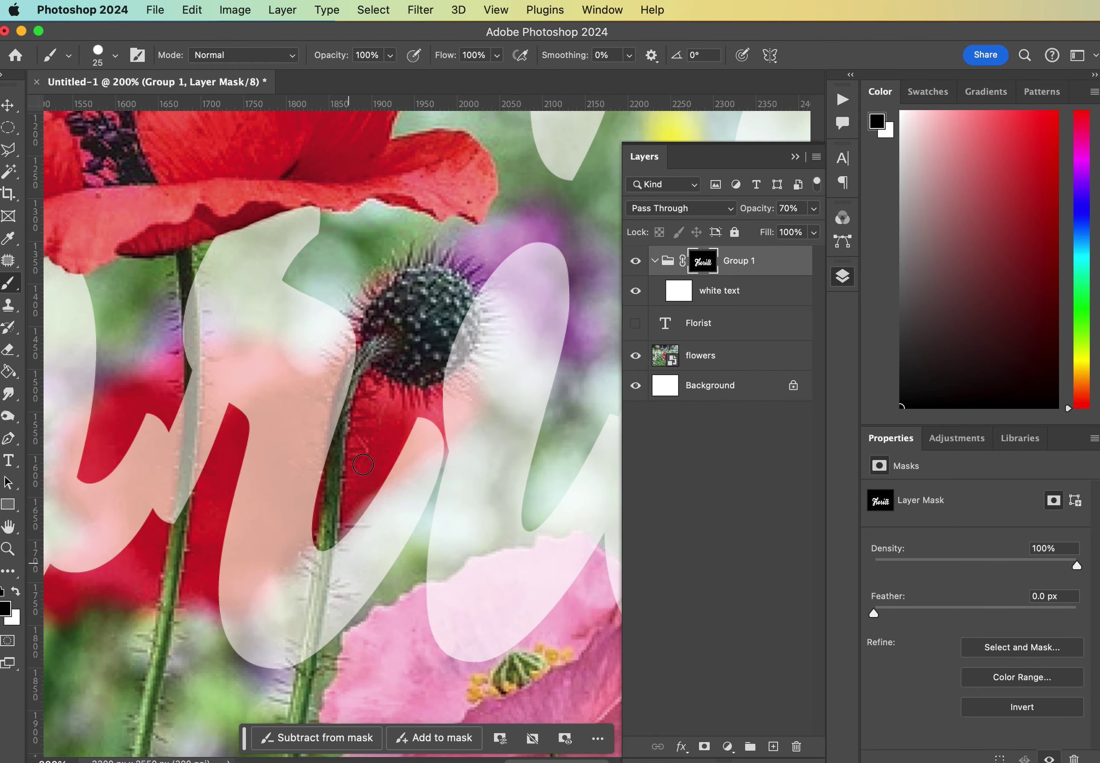
scroll(435, 464, "down", 11)
scroll(435, 464, "up", 4)
scroll(434, 464, "right", 5)
mouse_move(290, 418)
left_mouse_down()
mouse_move(359, 391)
mouse_move(337, 393)
mouse_move(409, 370)
mouse_move(439, 368)
left_mouse_up()
left_click(18, 594)
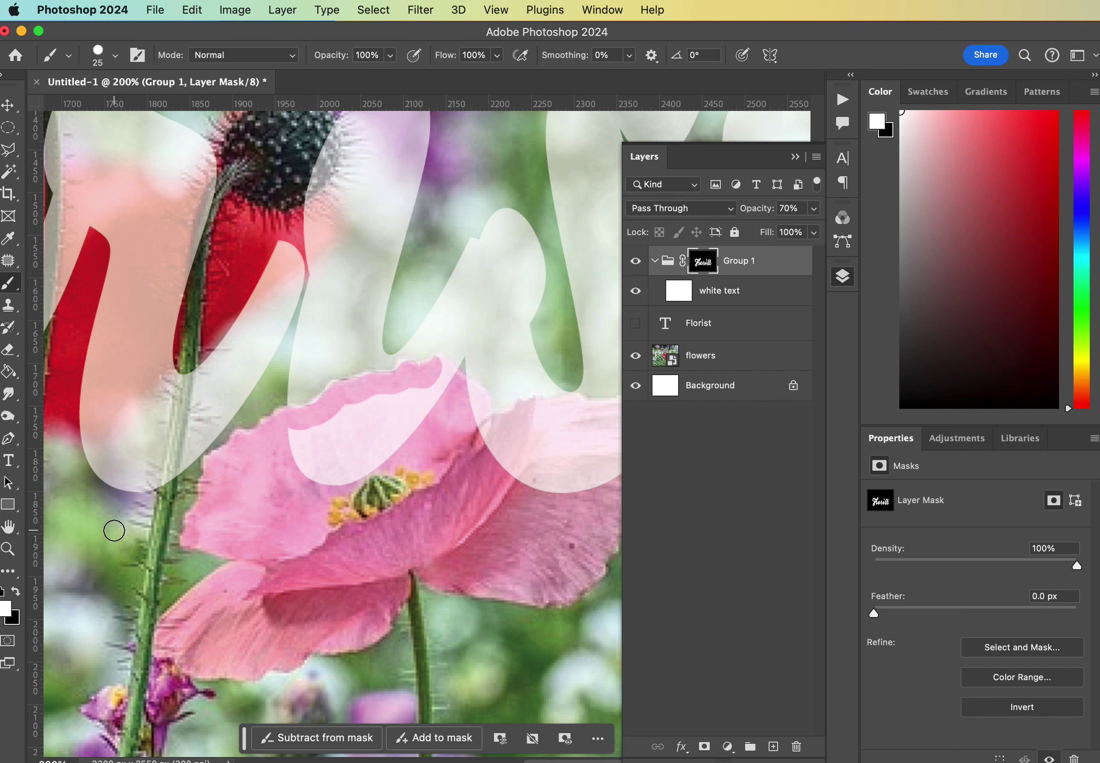
left_click(19, 592)
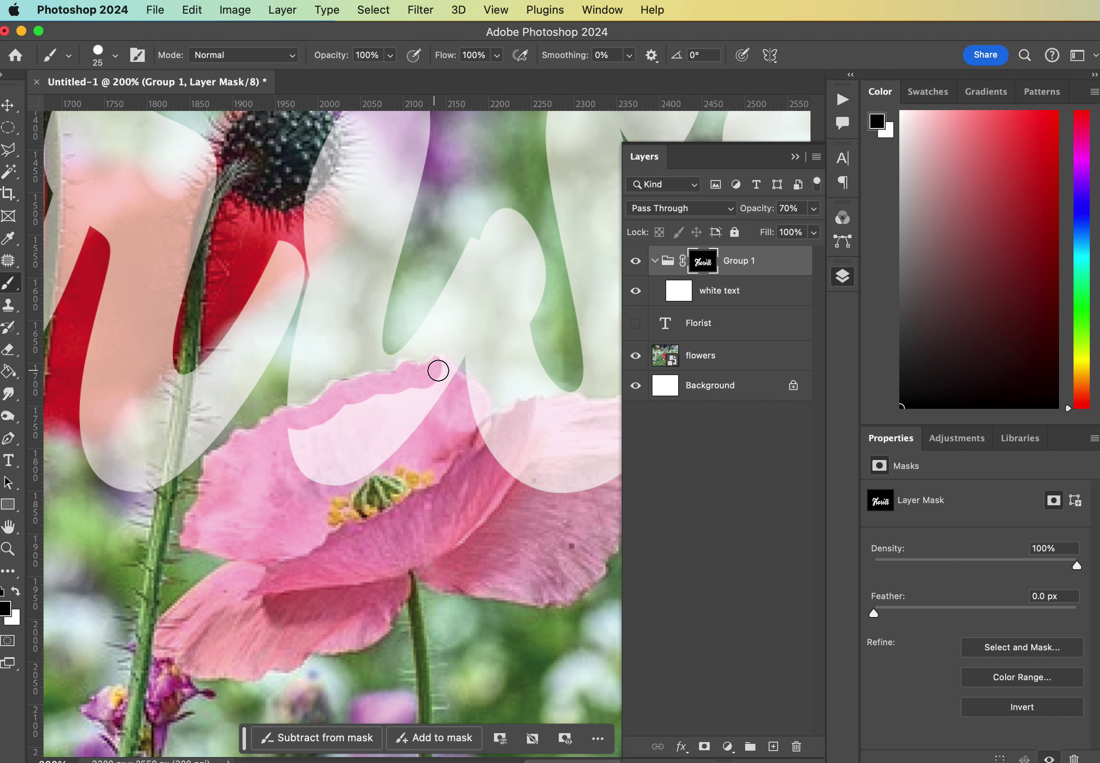
mouse_move(439, 371)
left_mouse_down()
mouse_move(449, 378)
mouse_move(437, 367)
mouse_move(409, 424)
left_mouse_up()
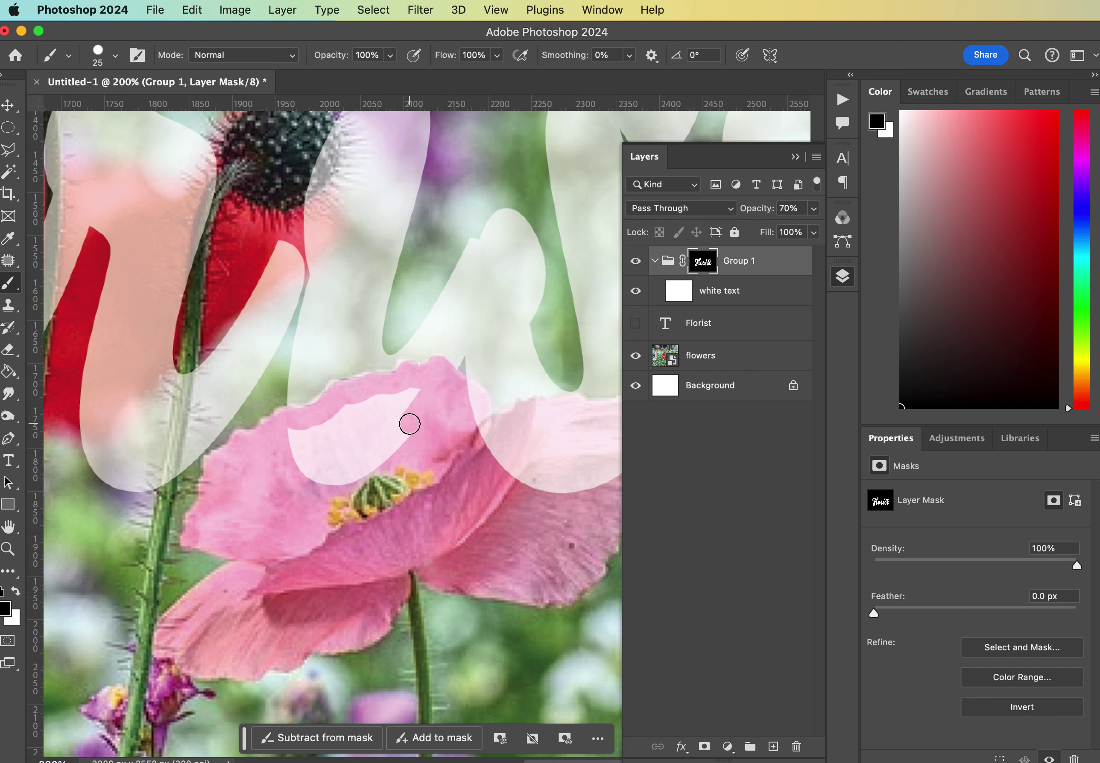
scroll(538, 420, "right", 5)
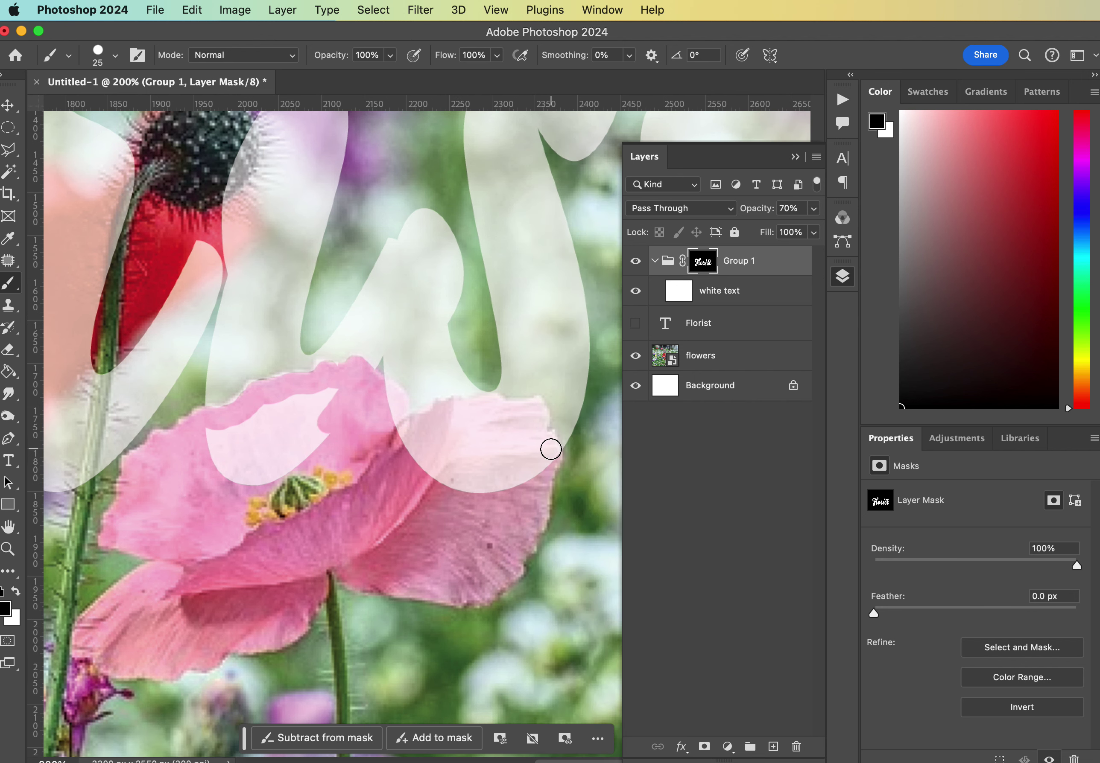
mouse_move(550, 450)
left_mouse_down()
mouse_move(537, 412)
mouse_move(482, 403)
mouse_move(492, 404)
left_mouse_up()
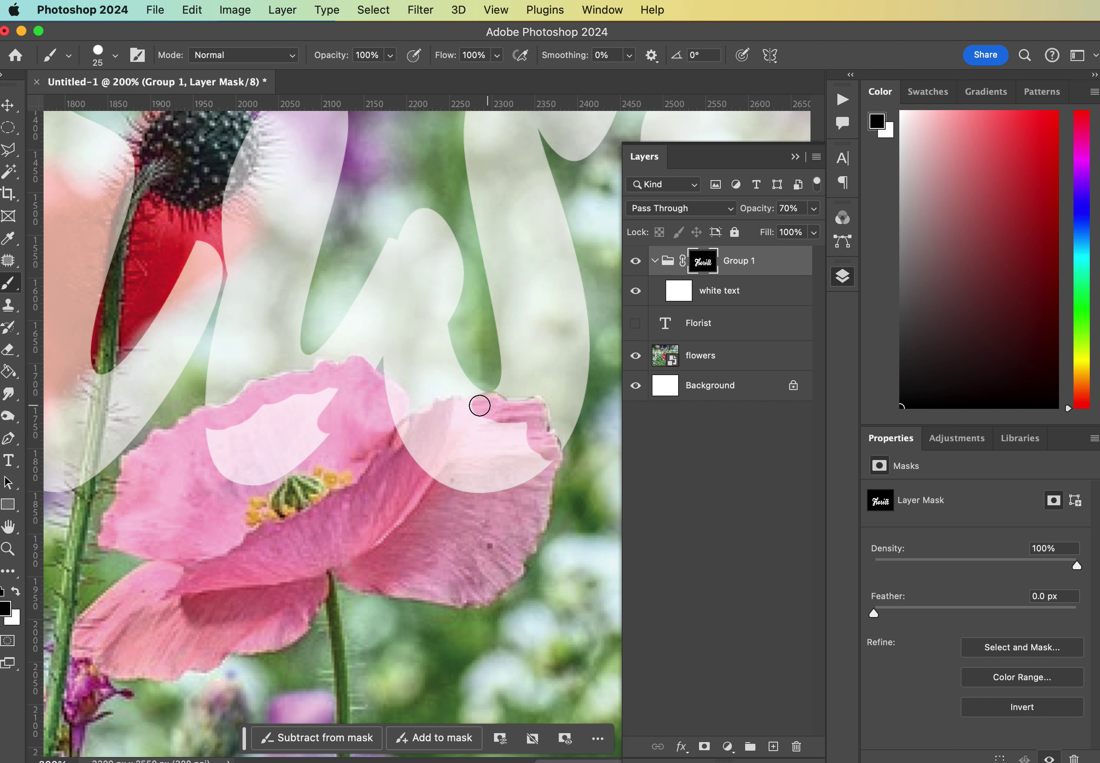
mouse_move(477, 406)
left_mouse_down()
mouse_move(414, 425)
mouse_move(406, 440)
mouse_move(447, 485)
left_mouse_up()
Enlarge the brush to 70 and paint out remaining white patches on the pink petals.
key("bracketright")
key("bracketright")
key("bracketright")
key("bracketright")
key("bracketright")
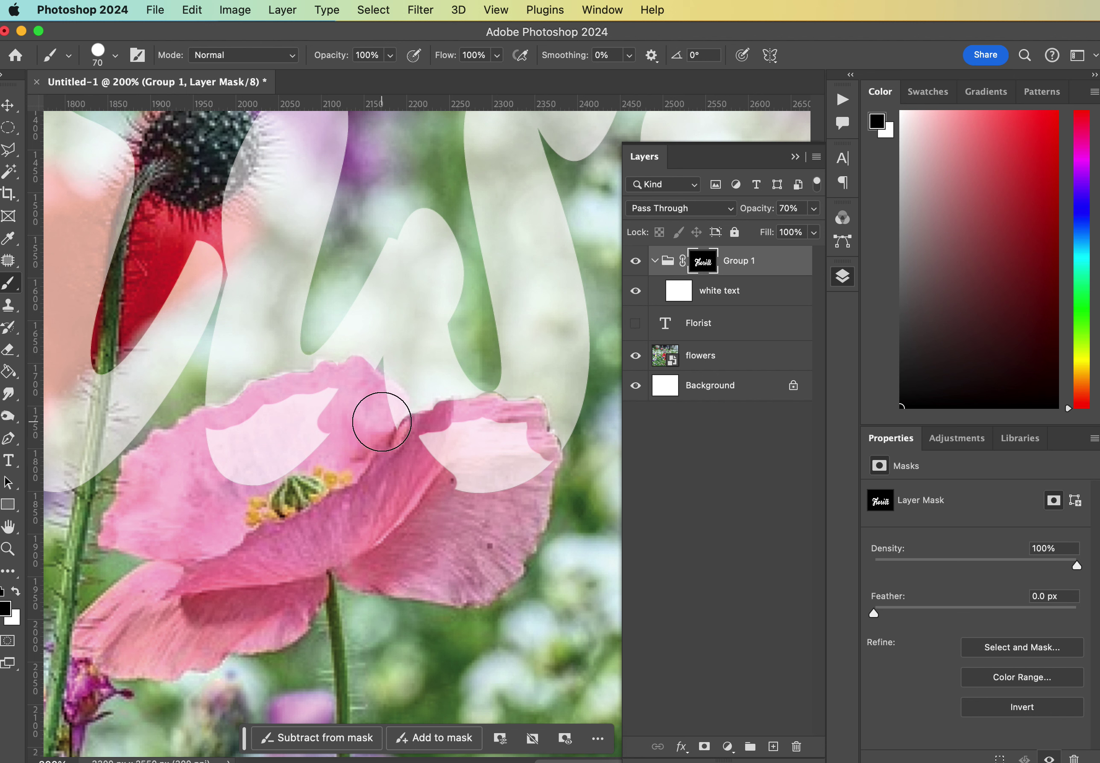
left_click(379, 405)
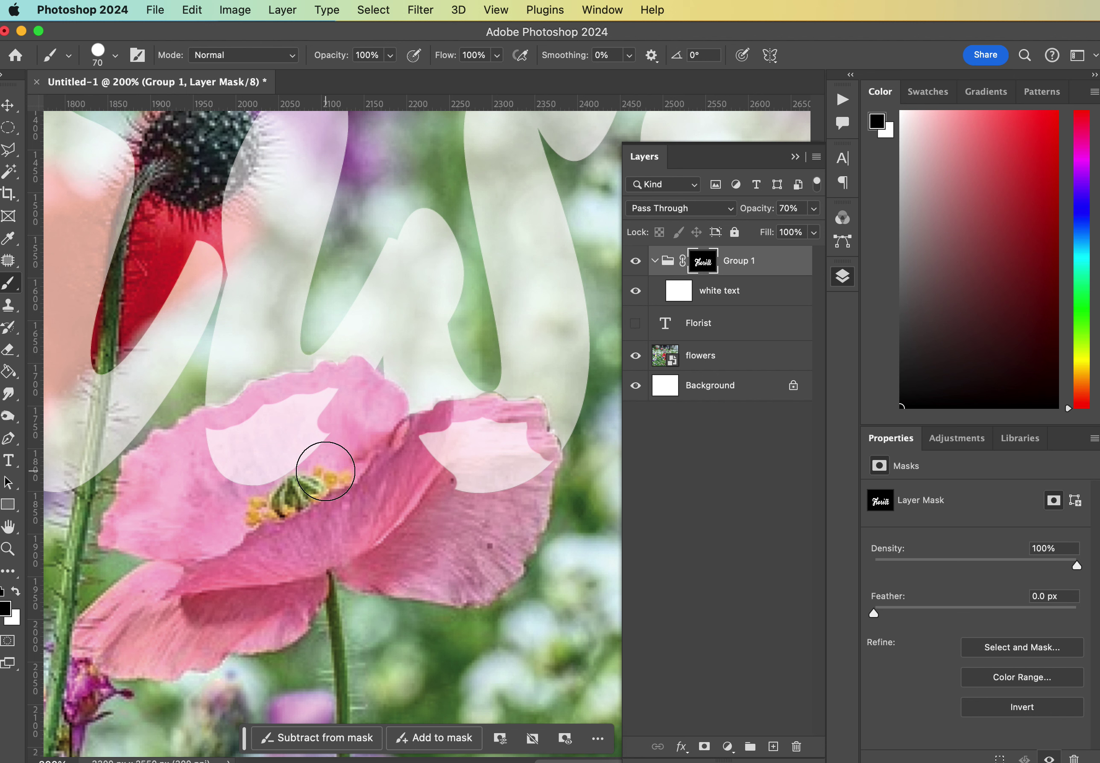
mouse_move(325, 471)
left_mouse_down()
mouse_move(334, 415)
mouse_move(219, 444)
mouse_move(309, 459)
mouse_move(491, 437)
mouse_move(523, 456)
mouse_move(519, 447)
mouse_move(496, 484)
mouse_move(427, 483)
left_mouse_up()
Zoom out and bring Group 1's opacity back to 100%.
key("super+minus")
key("super+minus")
key("super+minus")
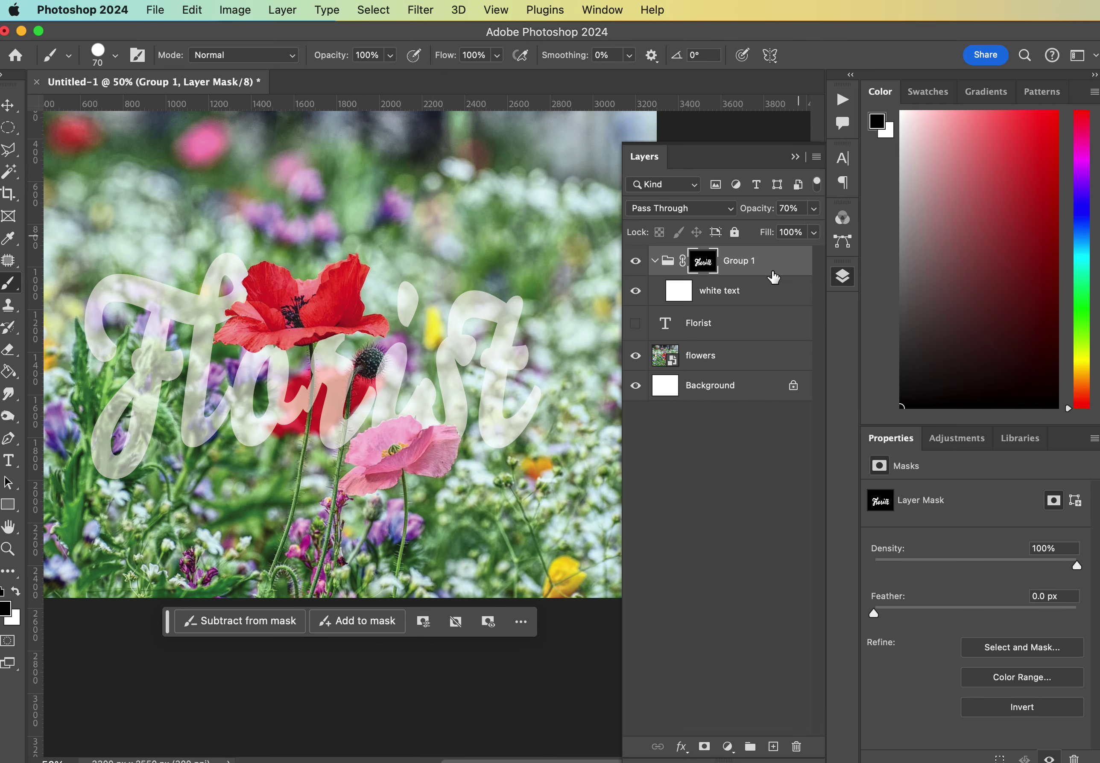
left_click(814, 208)
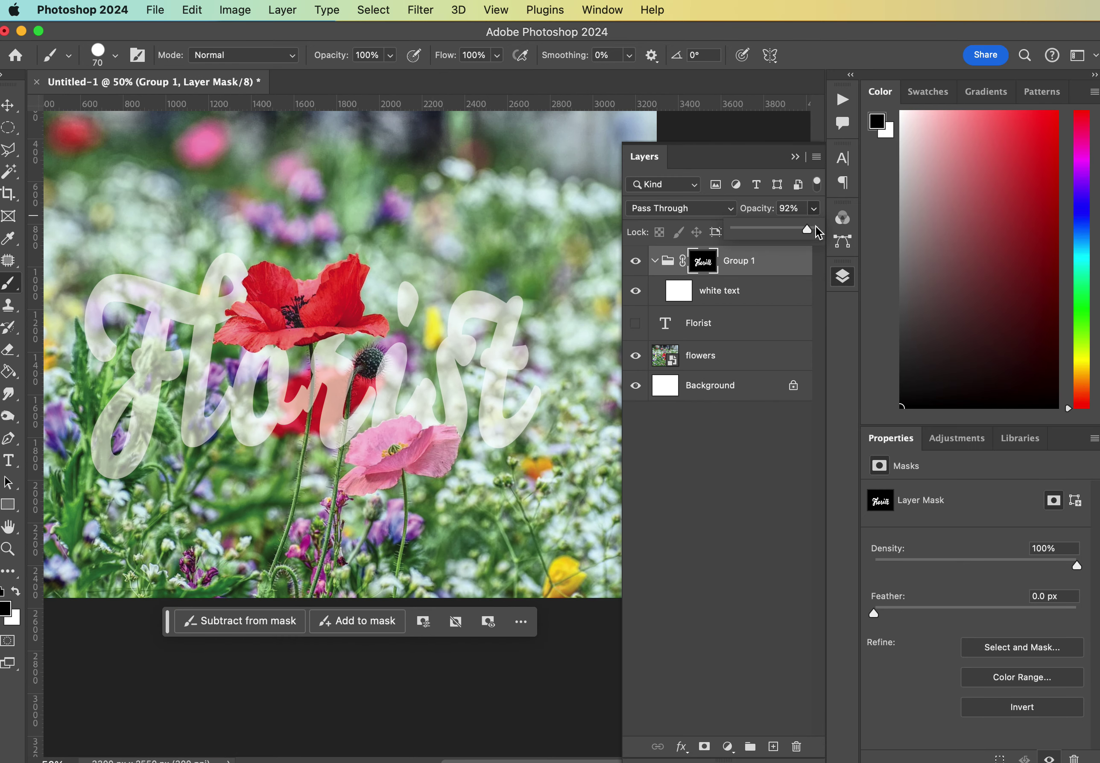
left_click_drag(793, 225, 831, 228)
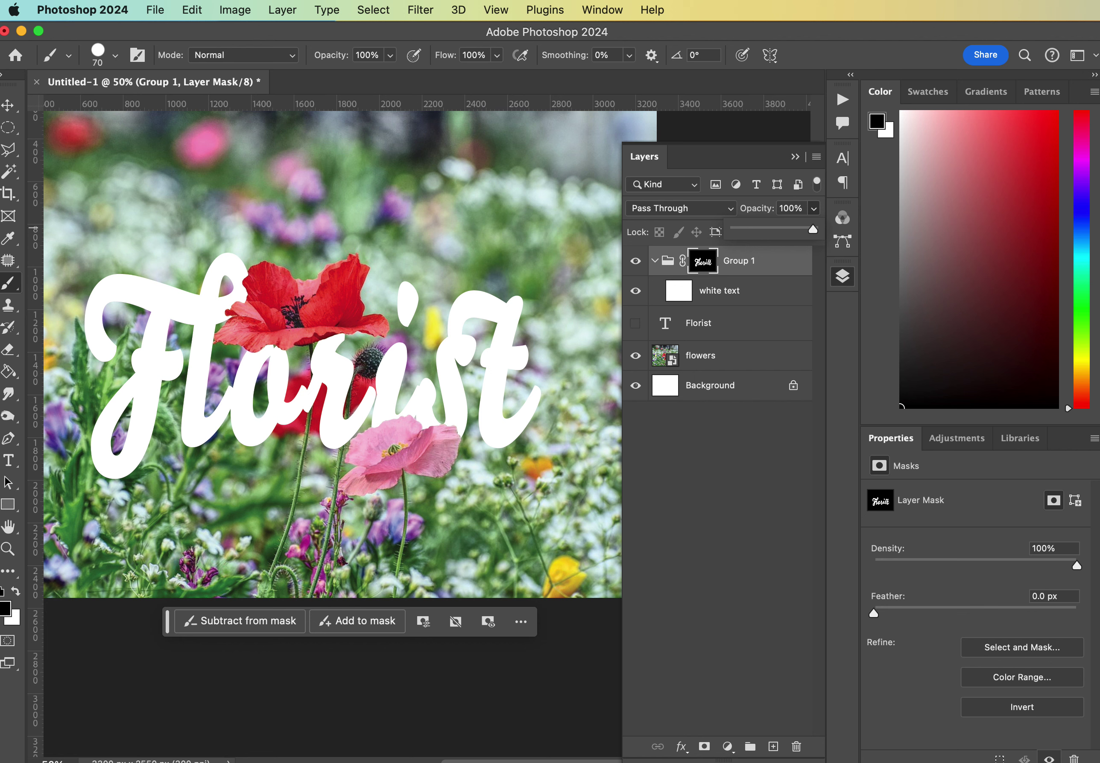
Add a new layer named 'shadow' above white text in Group 1, set to Multiply.
left_click(687, 438)
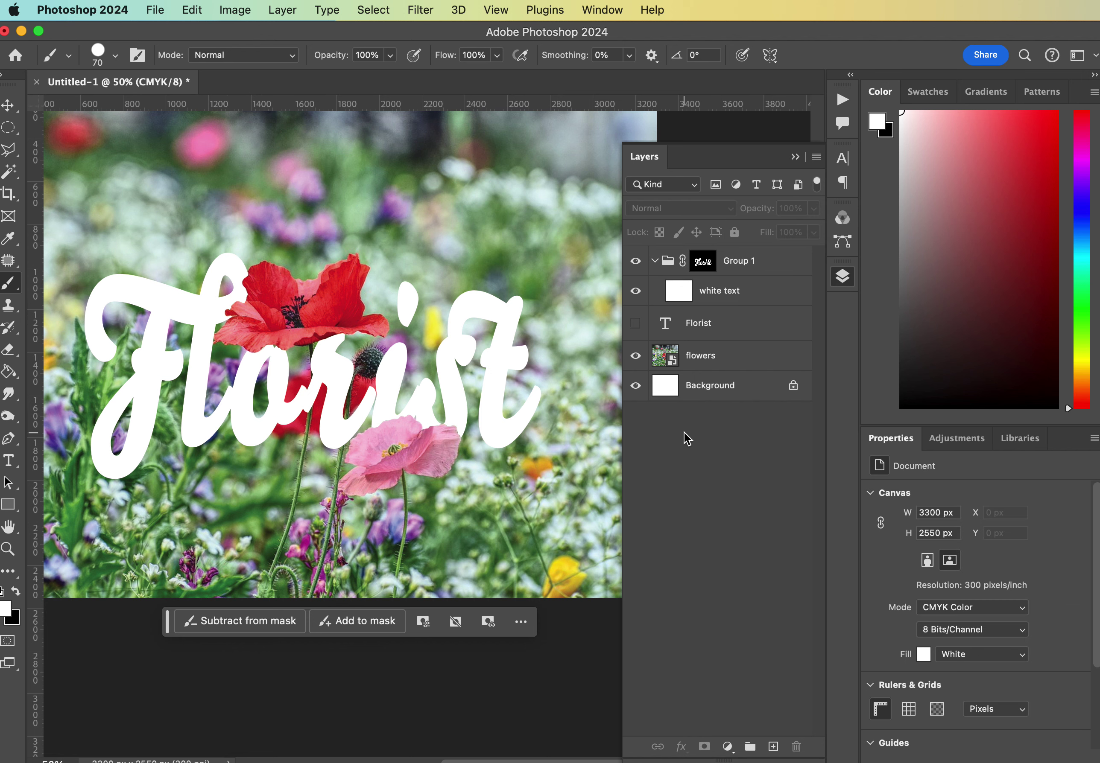
left_click(732, 290)
left_click(773, 747)
double_click(712, 290)
type("sh")
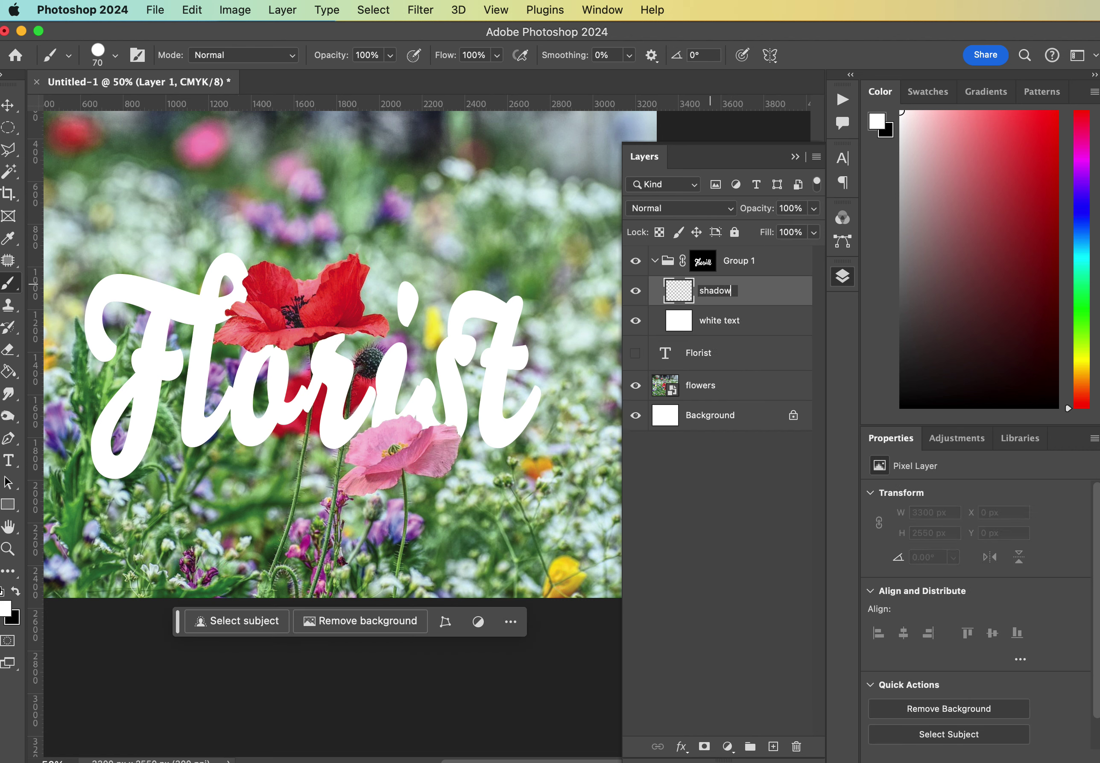
type("adow")
key("Return")
left_click(690, 214)
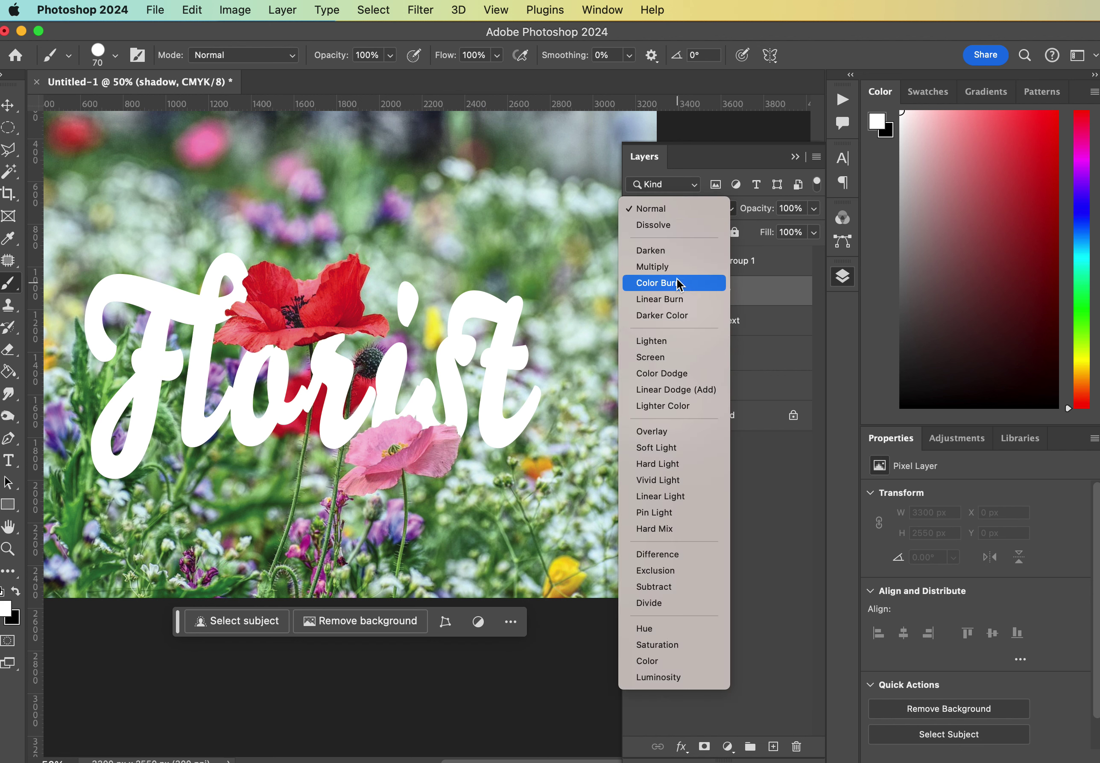
left_click(676, 268)
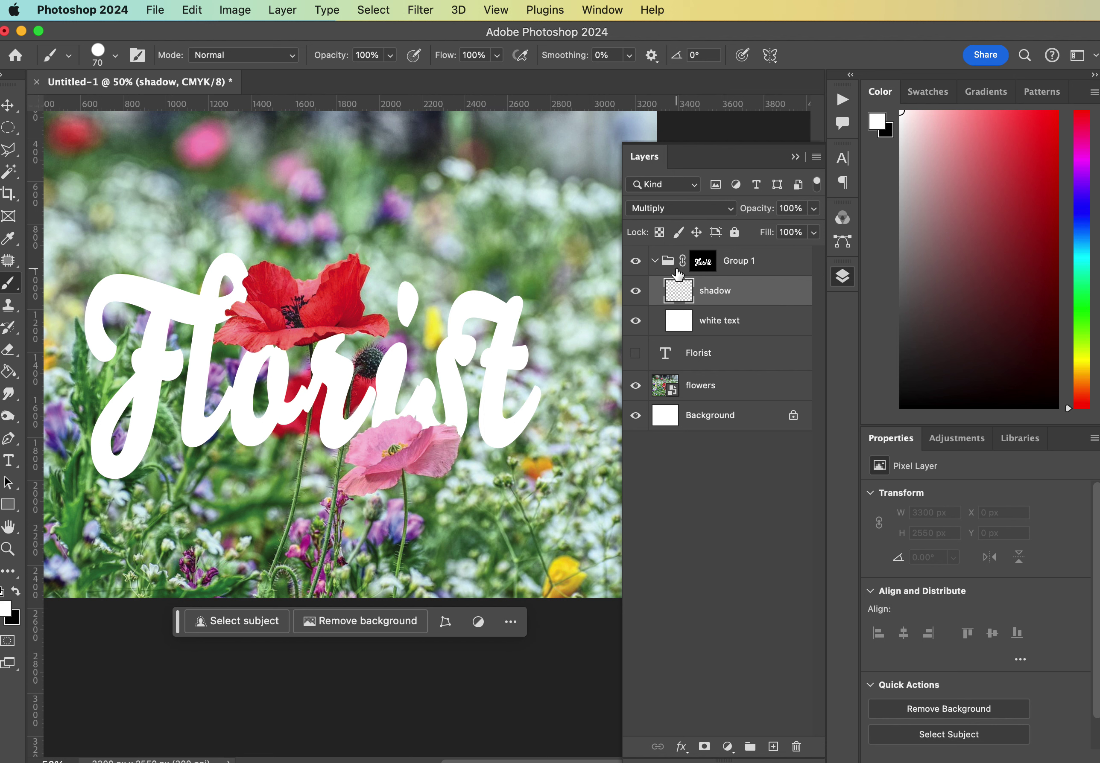
With a soft round black brush at size 200, paint shadow along the l and under the petal by the r.
left_click(115, 58)
left_click(113, 258)
key("Return")
left_click(17, 591)
key("bracketright")
key("bracketright")
key("bracketright")
key("bracketright")
key("bracketright")
key("bracketright")
mouse_move(241, 315)
left_mouse_down()
mouse_move(262, 306)
mouse_move(256, 286)
mouse_move(249, 313)
mouse_move(232, 319)
mouse_move(292, 339)
mouse_move(252, 342)
left_mouse_up()
mouse_move(319, 335)
left_mouse_down()
mouse_move(328, 349)
mouse_move(337, 330)
mouse_move(311, 346)
mouse_move(261, 348)
mouse_move(317, 350)
mouse_move(343, 335)
mouse_move(290, 343)
mouse_move(304, 331)
mouse_move(302, 340)
left_mouse_up()
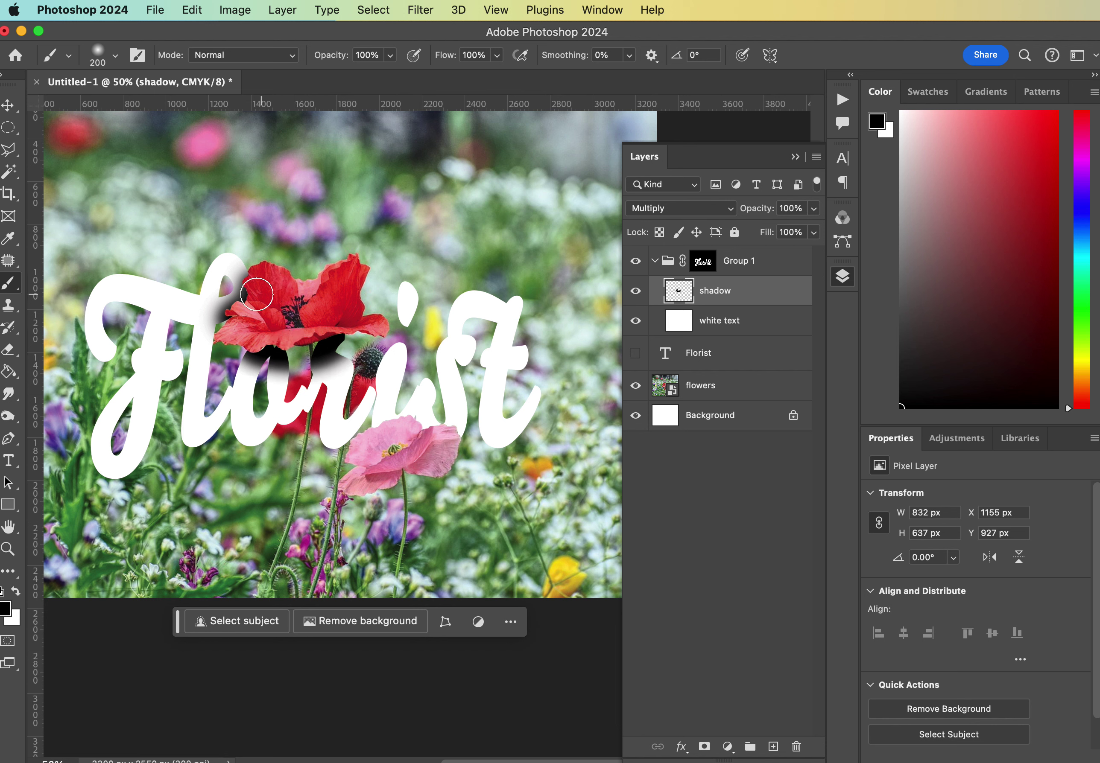
Erase the shadow inside the loop of the f with a soft round eraser.
left_click(16, 590)
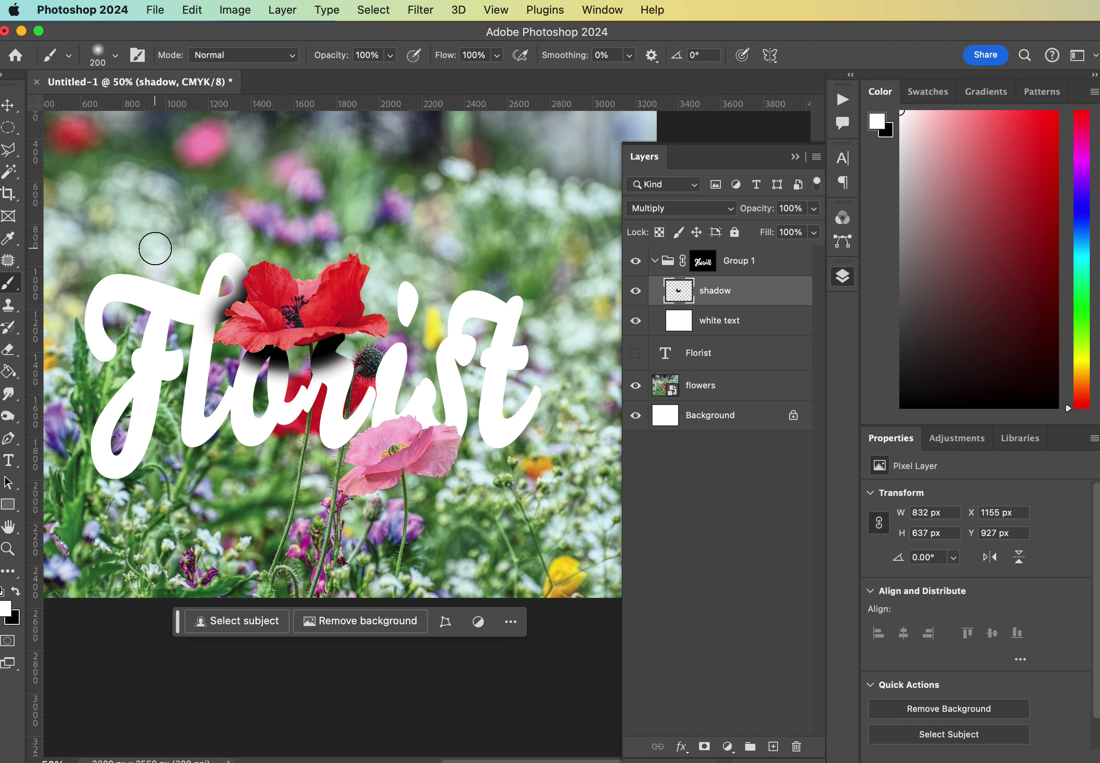
left_click(8, 349)
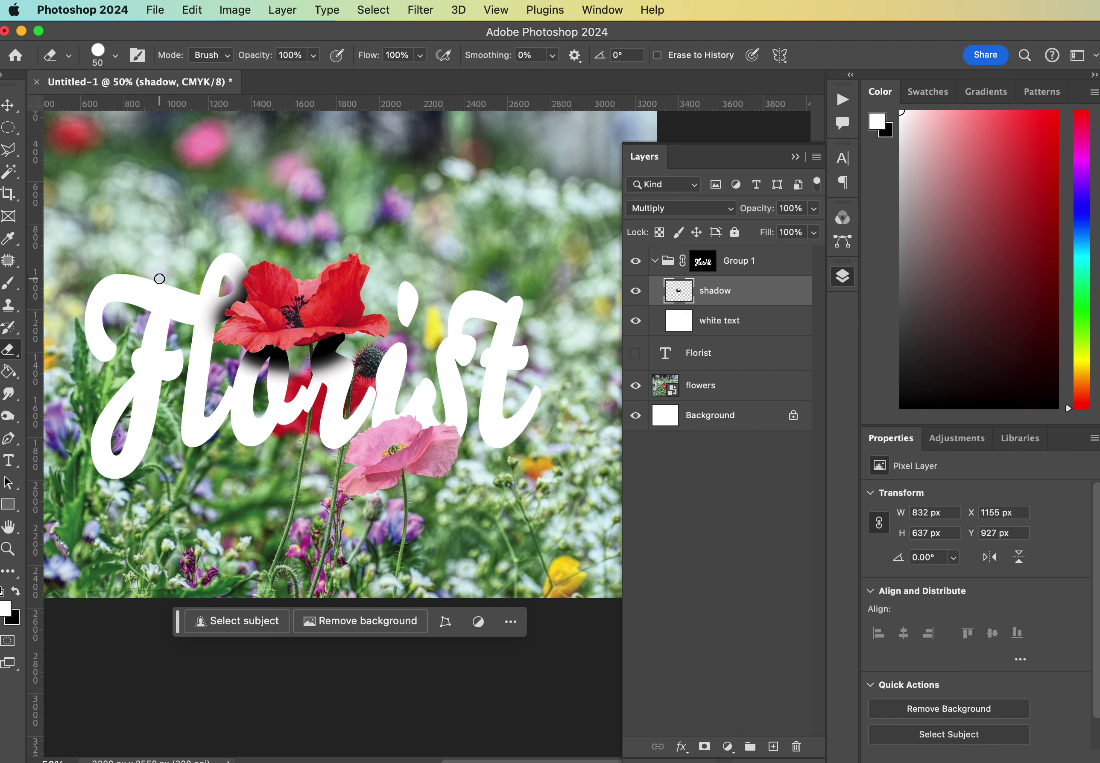
key("bracketright")
left_click(115, 55)
left_click(117, 271)
left_click(157, 36)
mouse_move(233, 283)
left_mouse_down()
mouse_move(219, 276)
mouse_move(224, 288)
mouse_move(213, 294)
mouse_move(238, 260)
mouse_move(236, 280)
left_mouse_up()
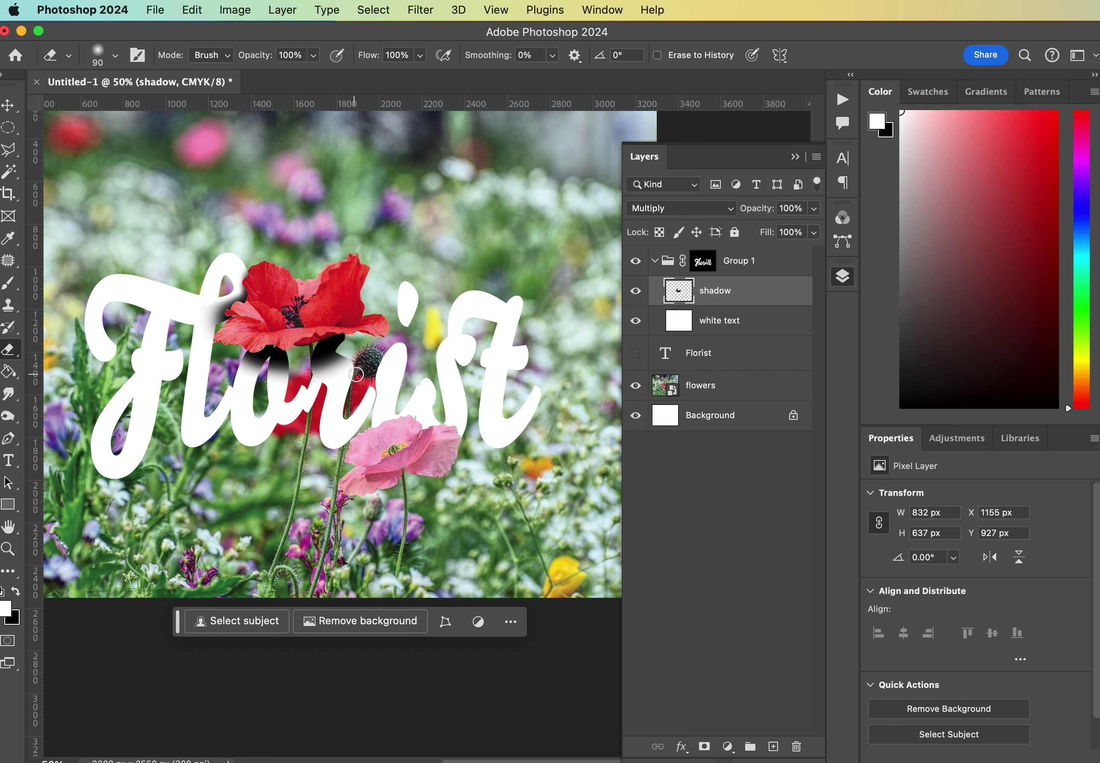
Paint soft black shadow under the letters near the pink poppy.
left_click(8, 283)
left_click(17, 593)
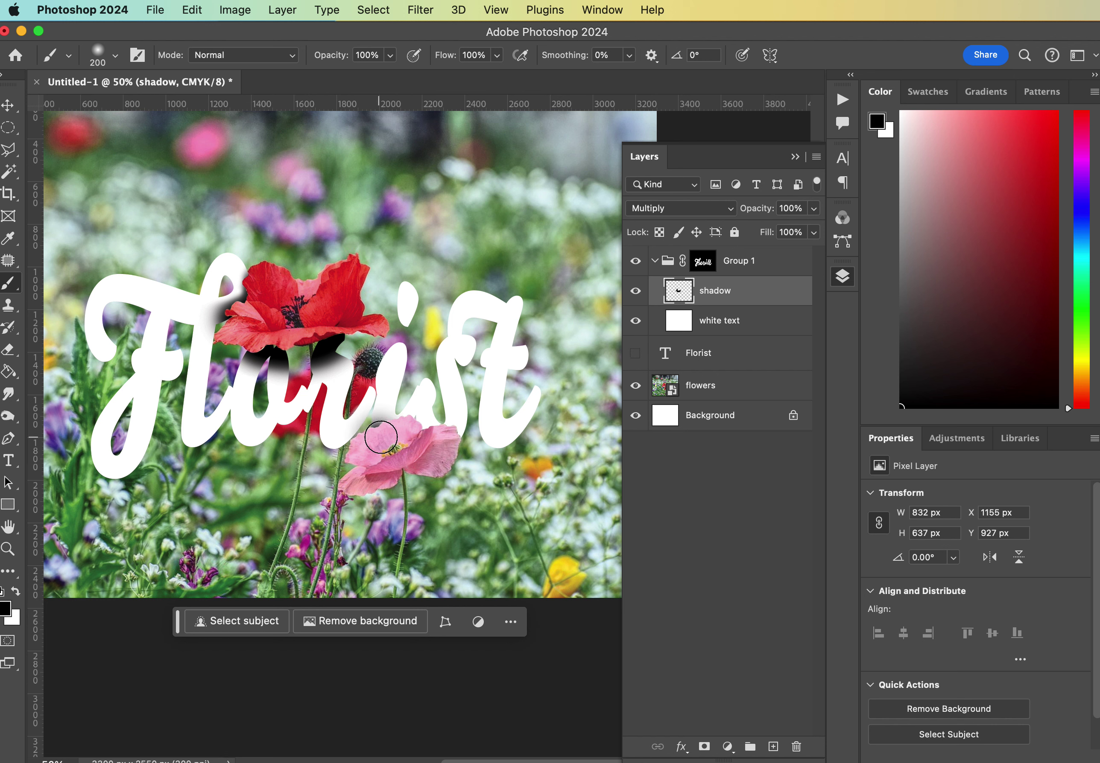
mouse_move(380, 432)
left_mouse_down()
mouse_move(398, 430)
mouse_move(446, 439)
left_mouse_up()
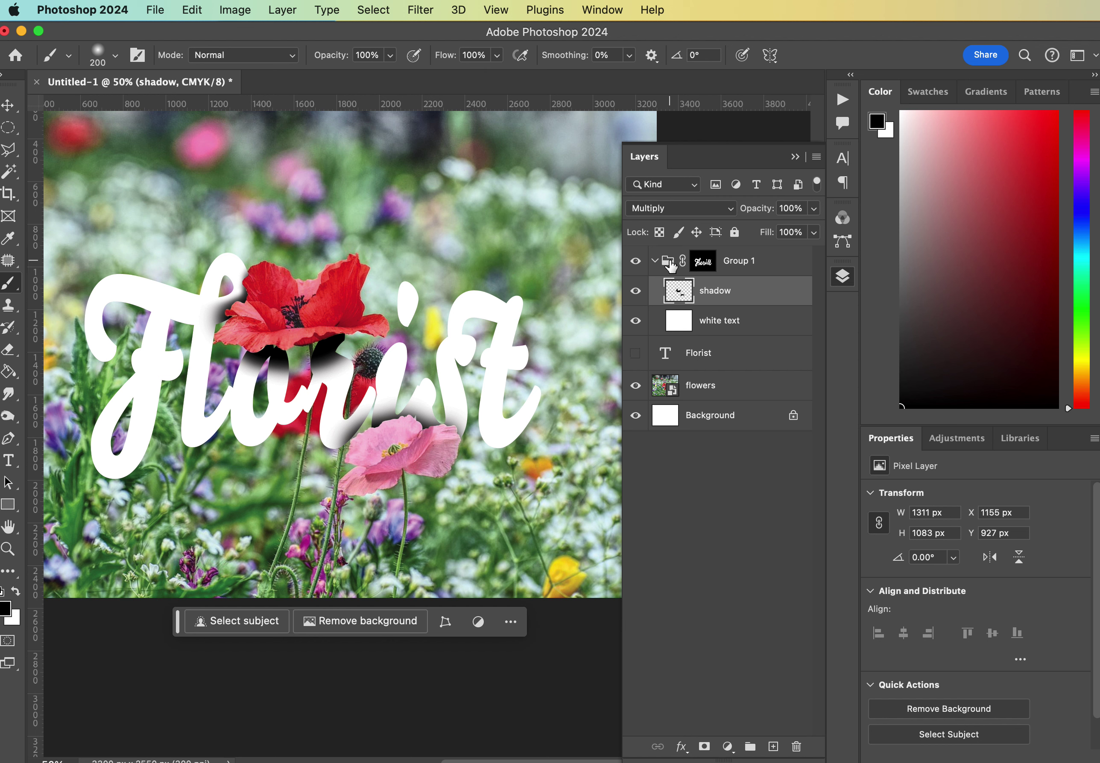
left_click(702, 264, "alt")
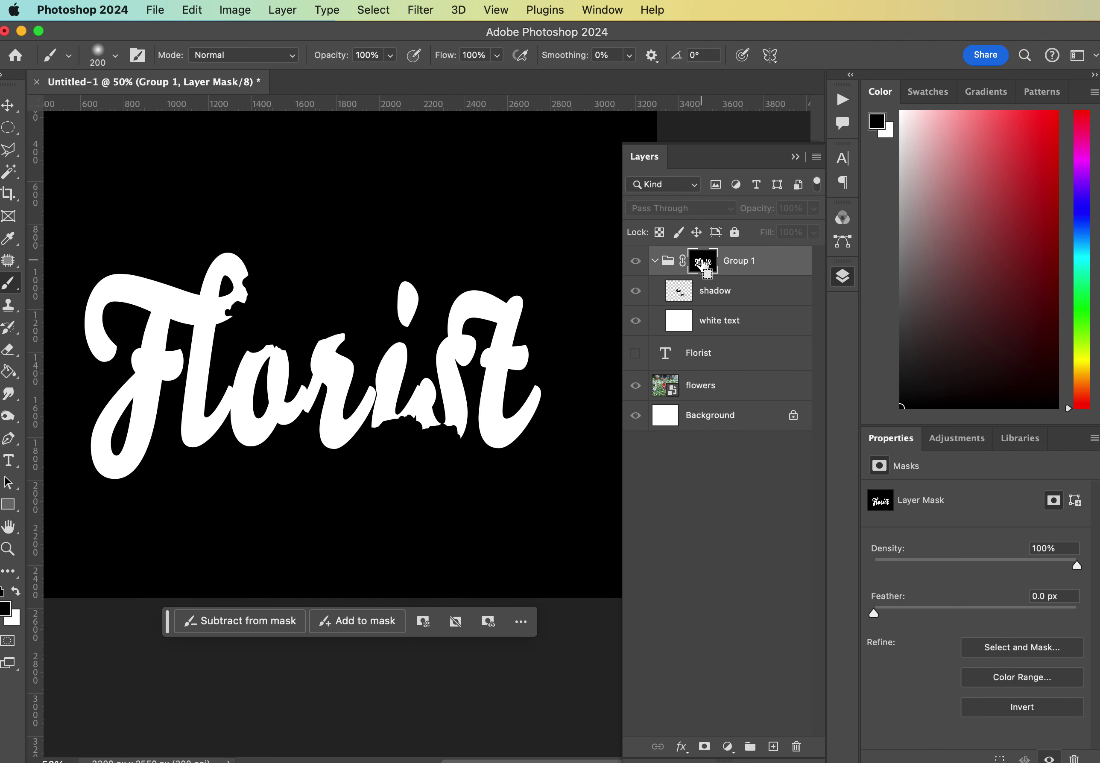
left_click(703, 264, "super")
left_click(703, 265, "alt")
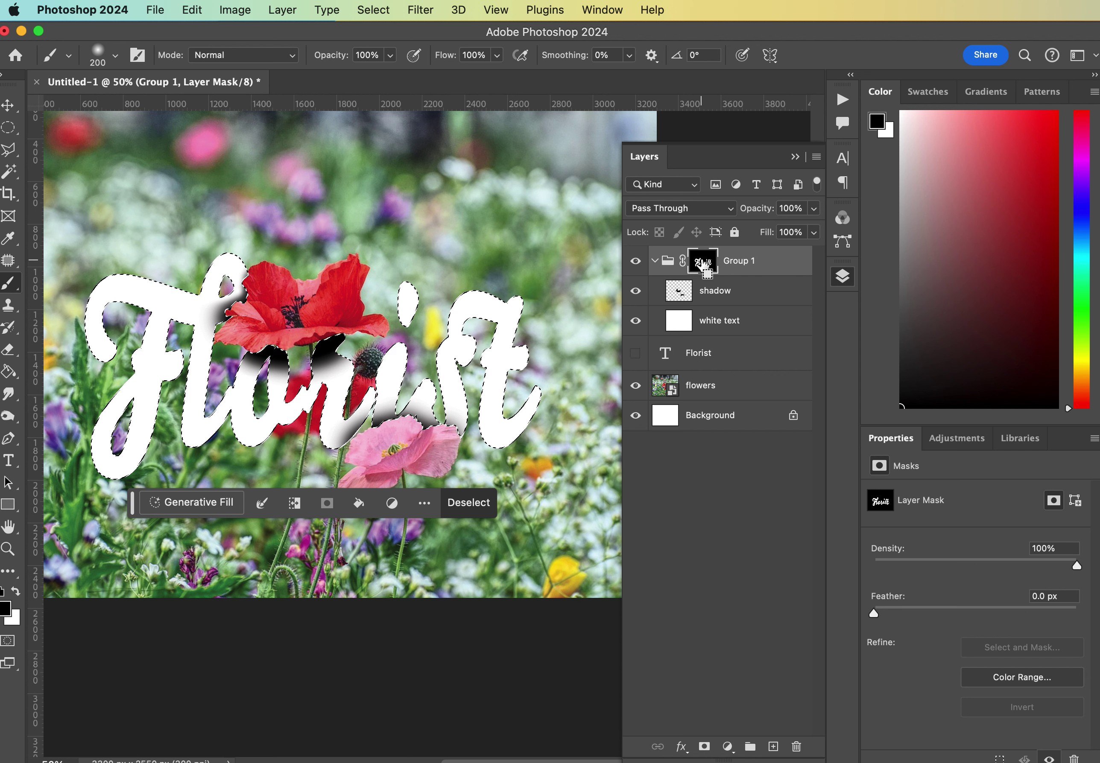
key("super+d")
right_click(703, 265)
left_click(725, 268)
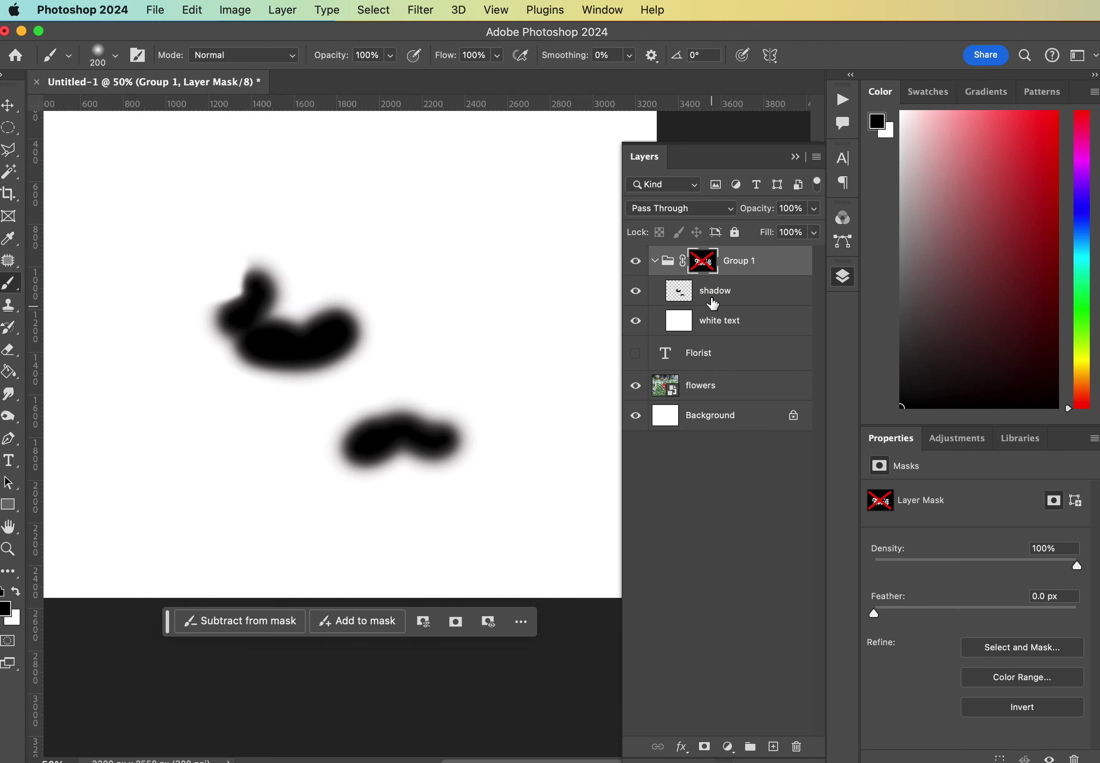
right_click(714, 269)
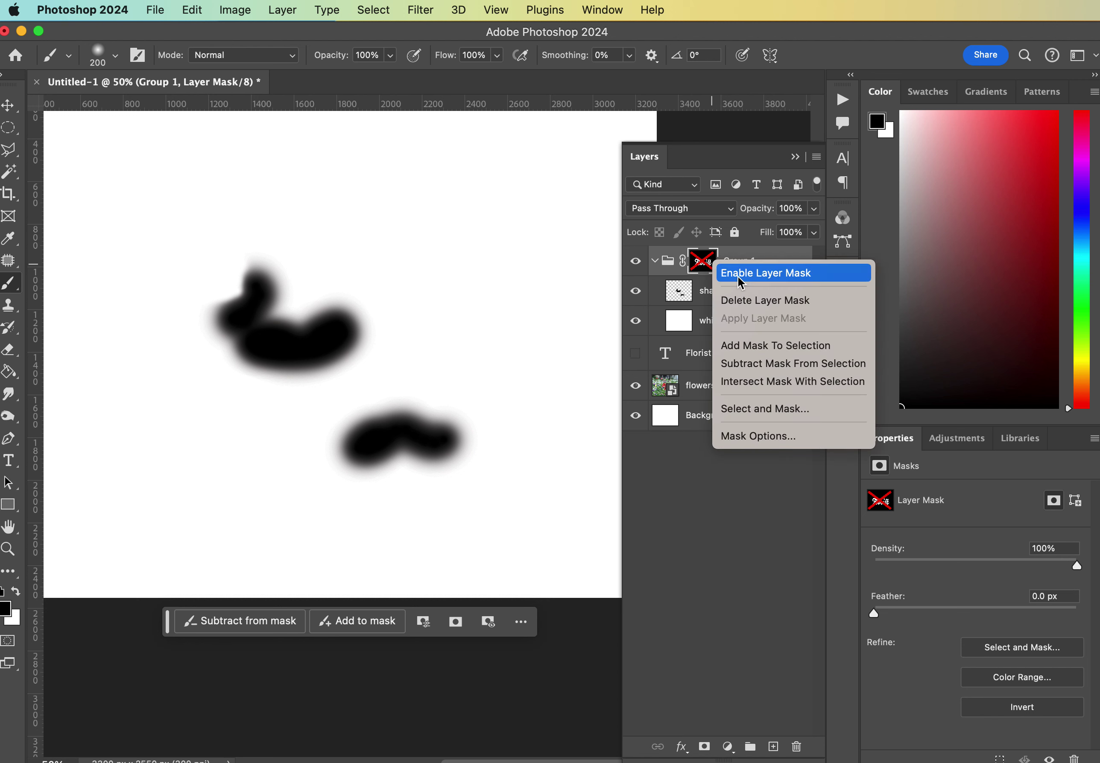
left_click(738, 273)
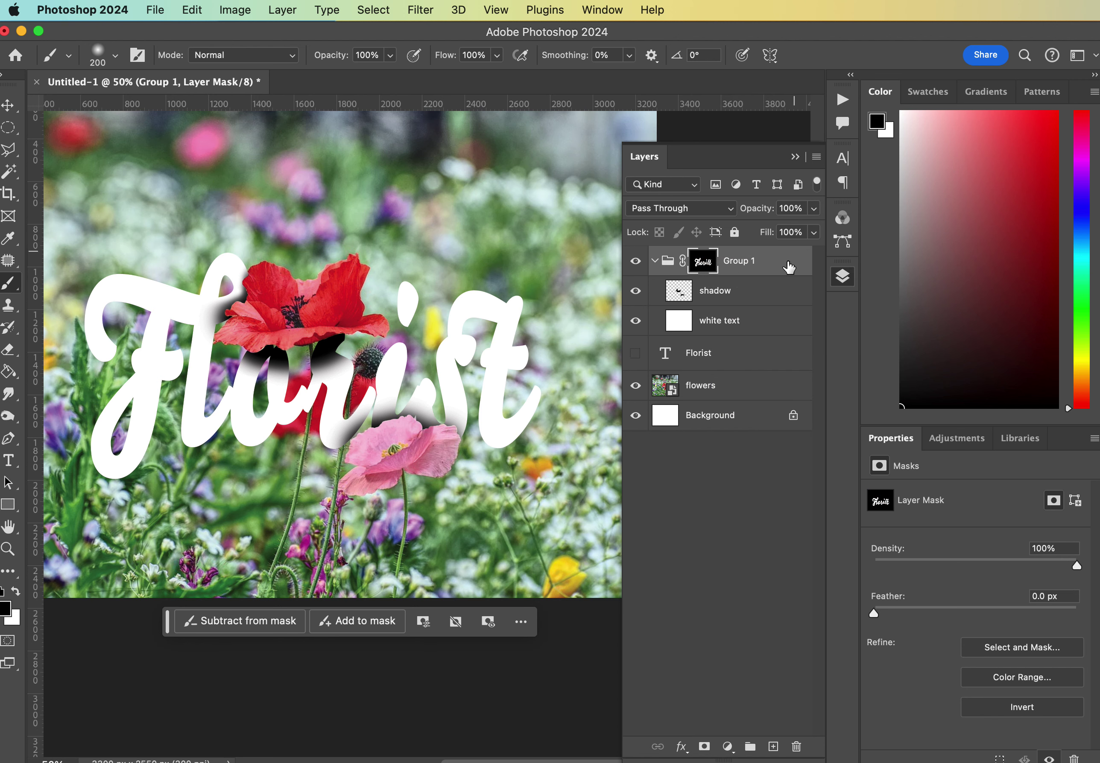
left_click(751, 298)
left_click(813, 209)
Lower the shadow layer to 62% opacity and select Group 1 with its mask.
left_click_drag(798, 234, 783, 227)
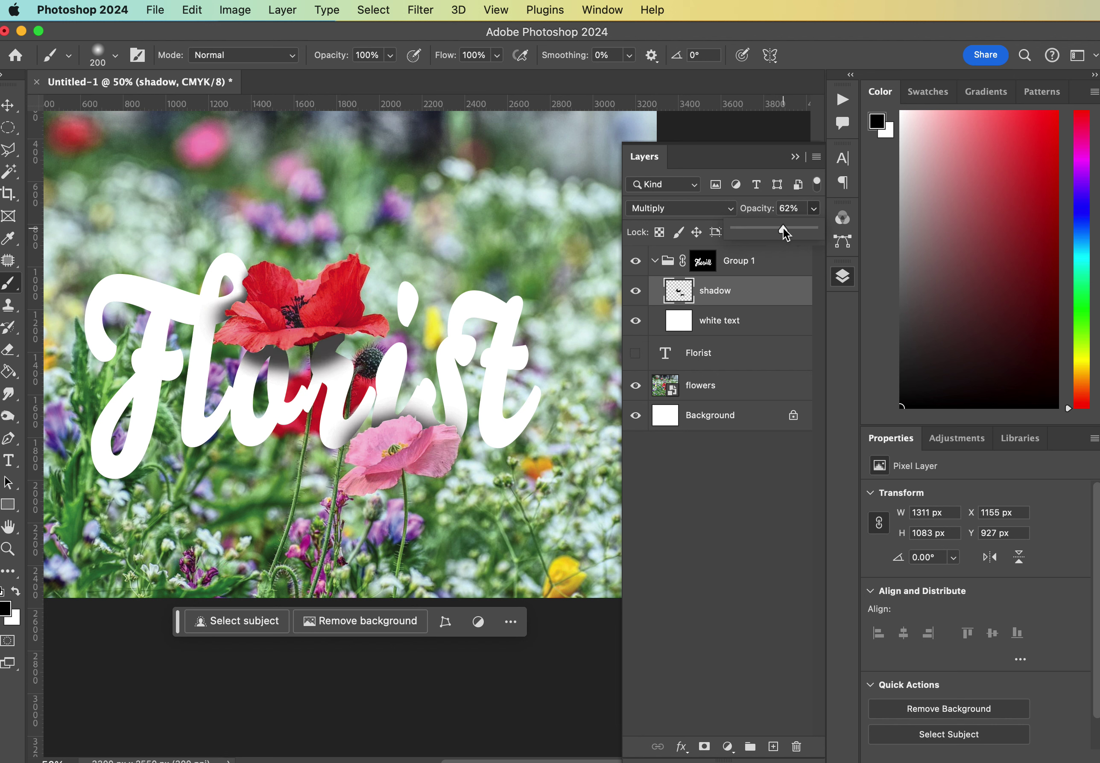
left_click(795, 157)
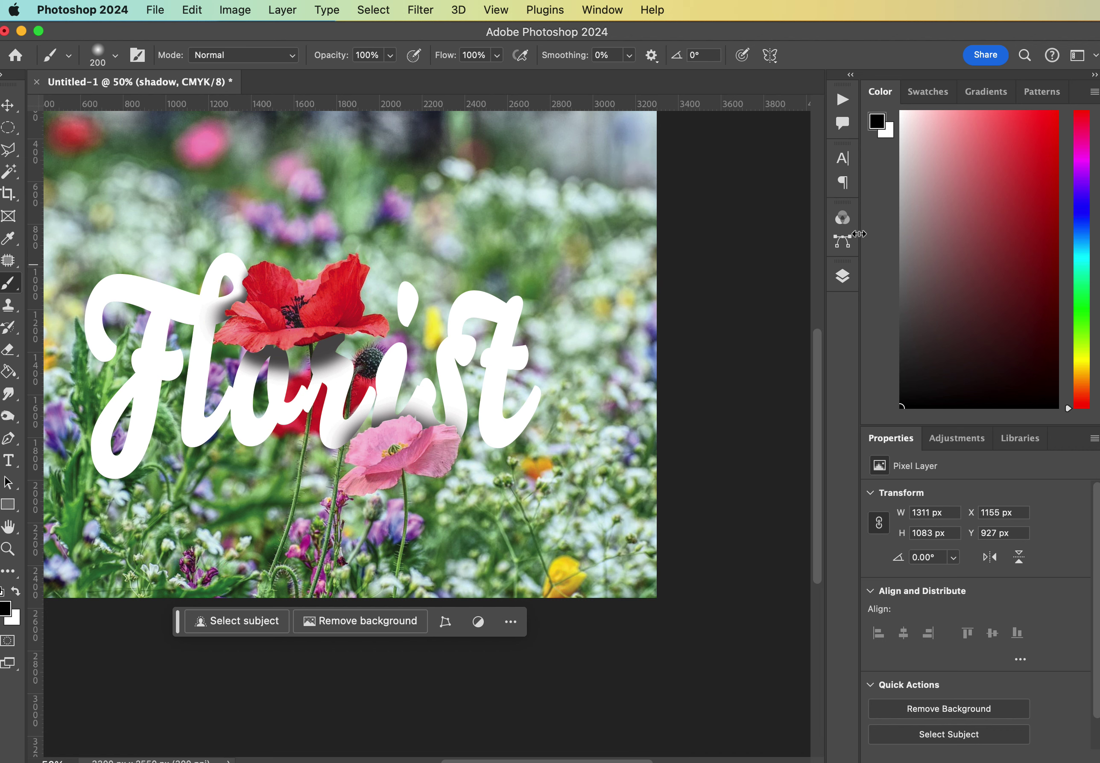
left_click(843, 278)
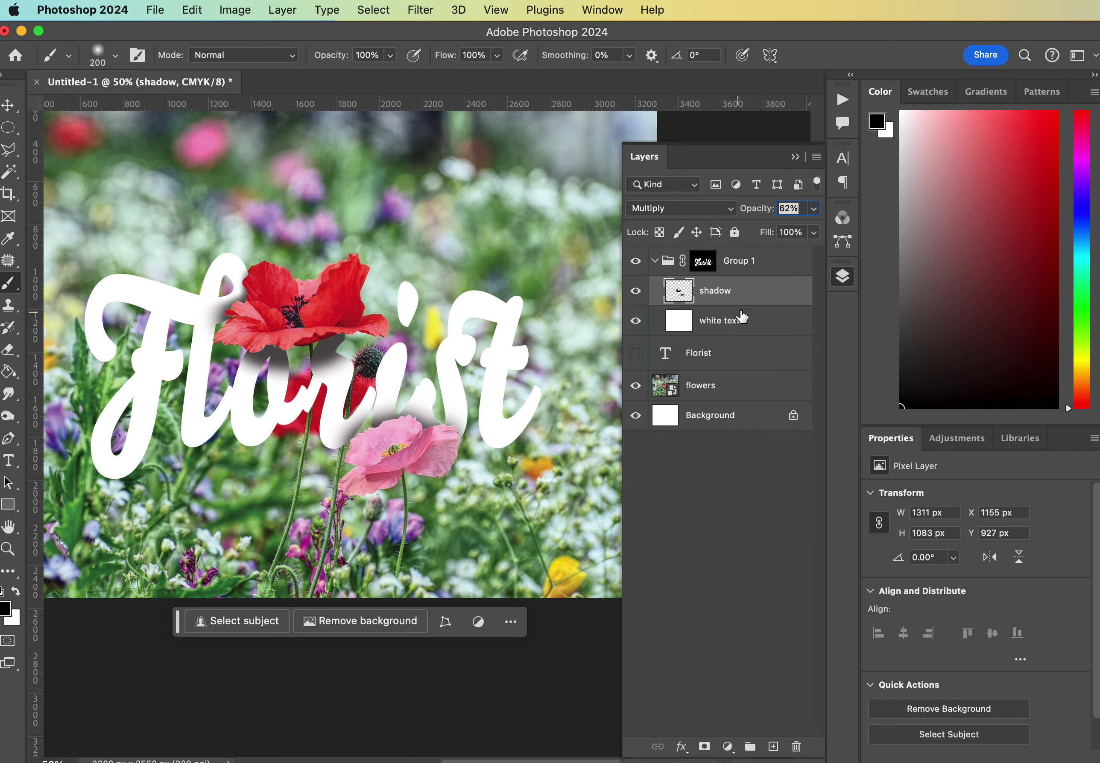
left_click(702, 261)
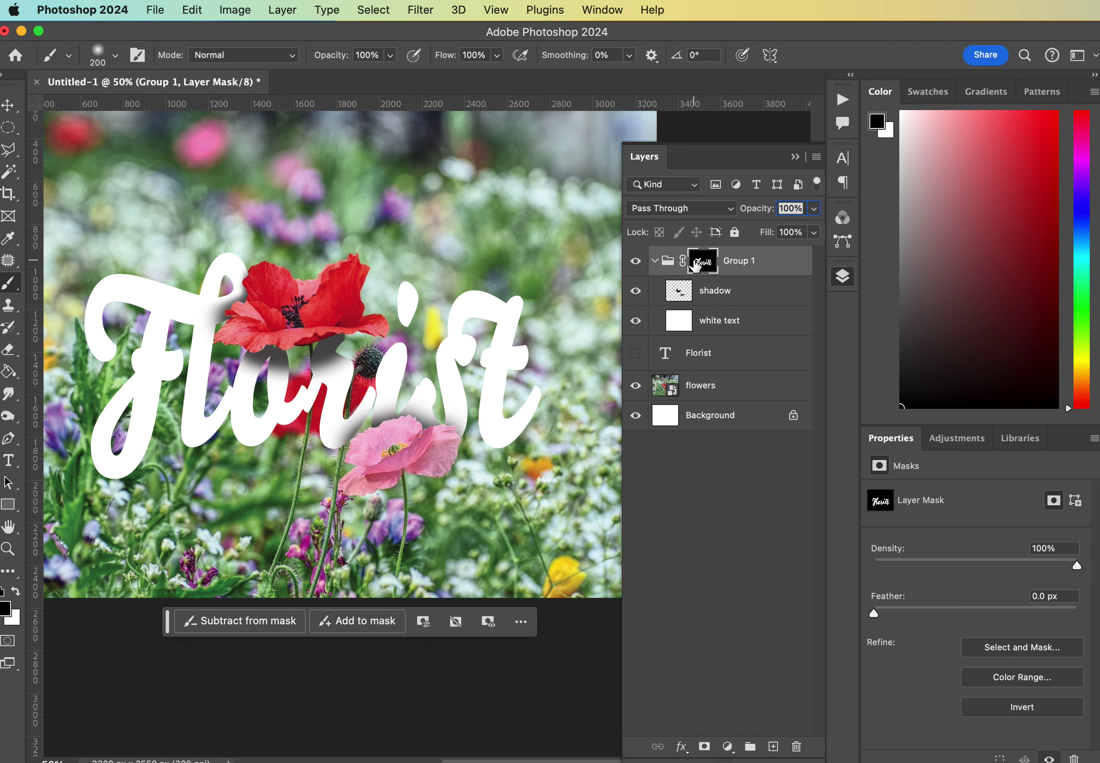
Load the Florist lettering selection and fill it with black on a new layer.
left_click(716, 265, "super")
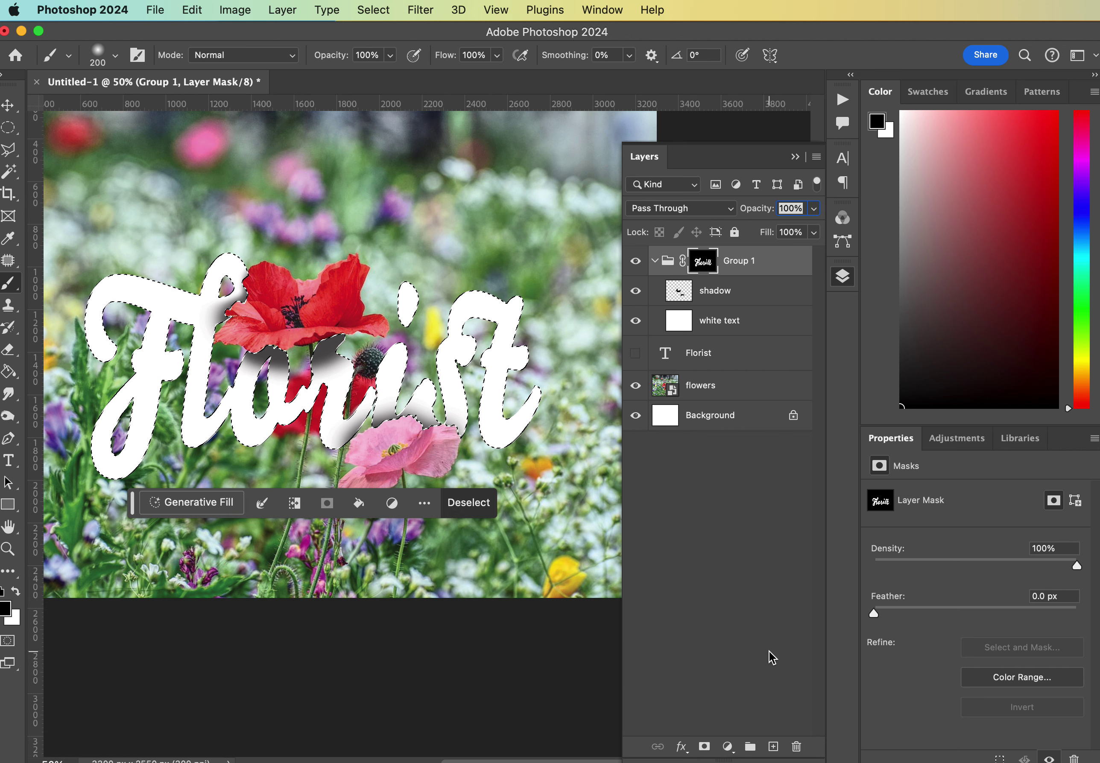
left_click(773, 747)
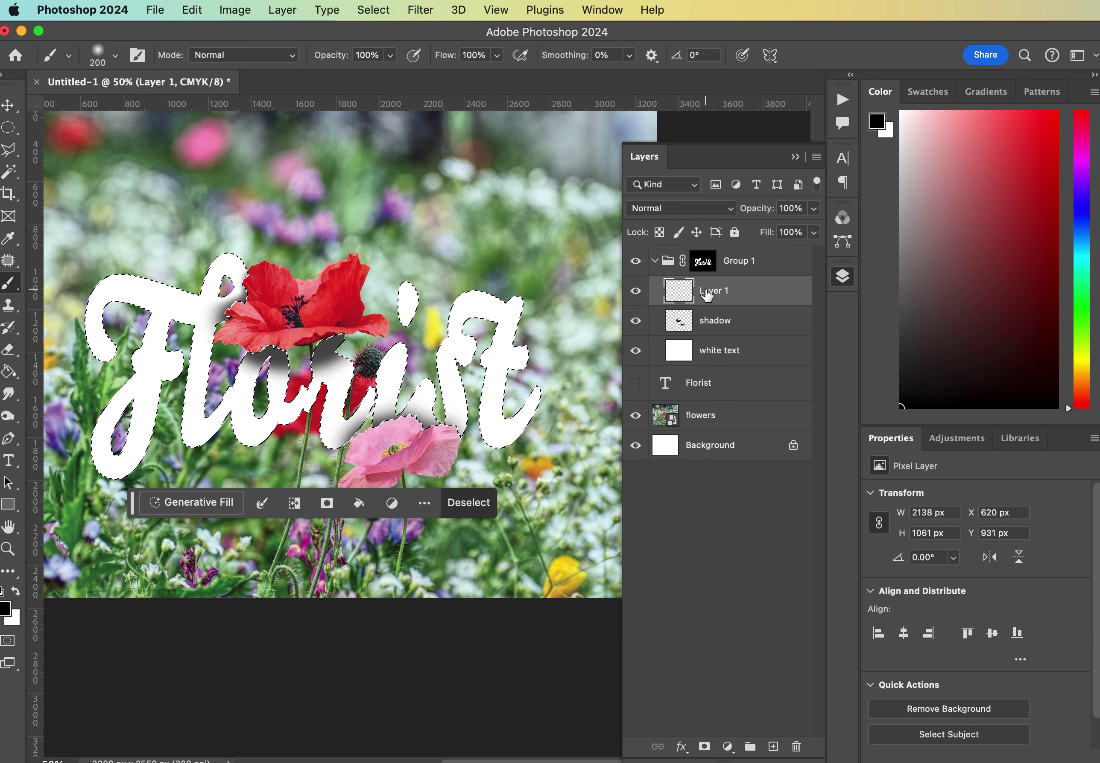
left_click_drag(704, 290, 716, 291)
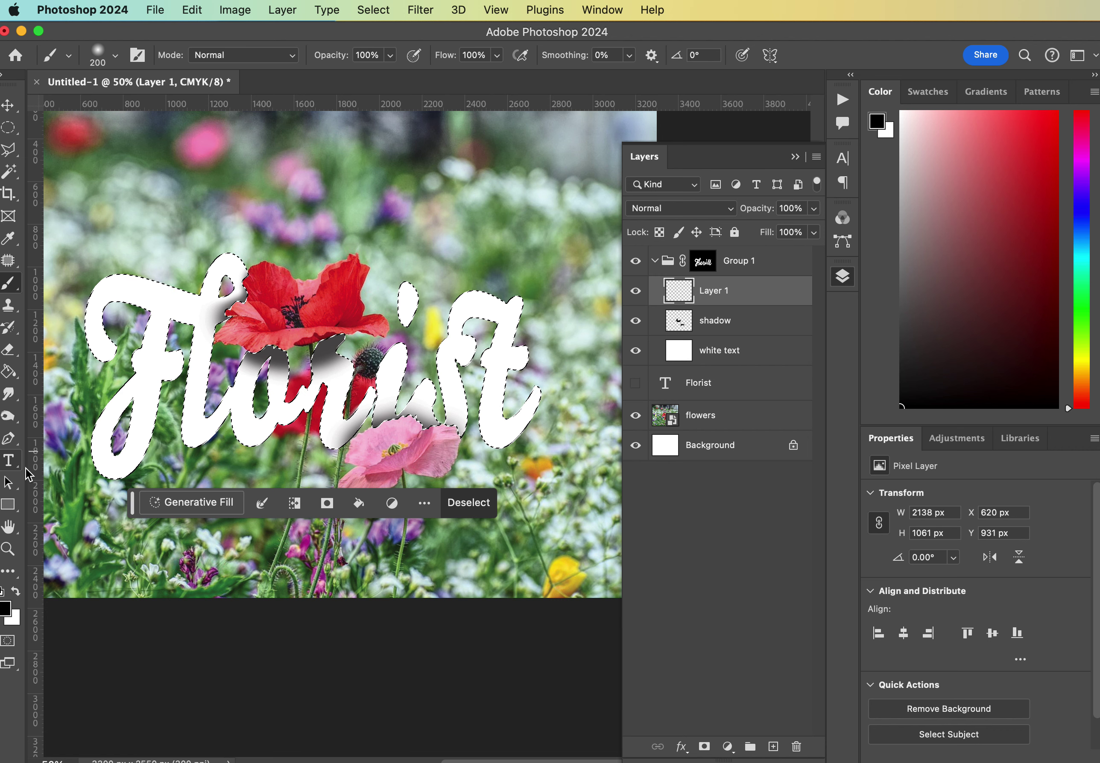
left_click(9, 373)
left_click(123, 307)
Deselect, offset the black lettering up-left, and move its layer out of the group below white text.
left_click(9, 106)
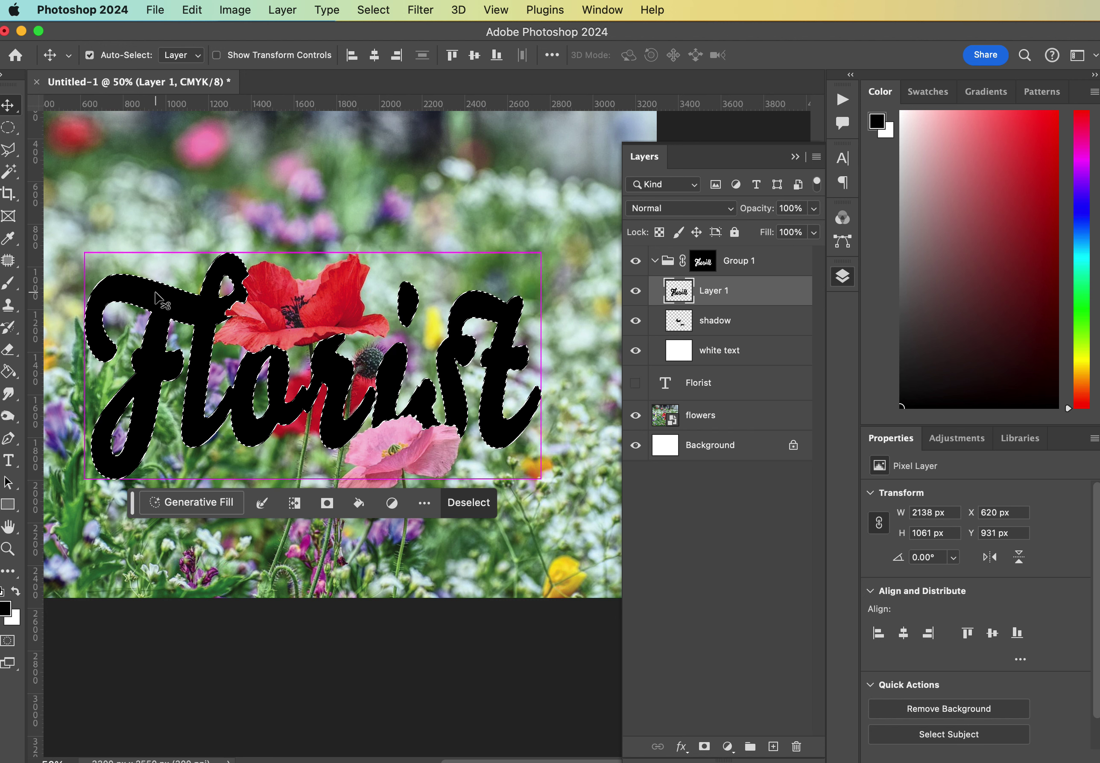
key("super+d")
left_click_drag(178, 295, 171, 289)
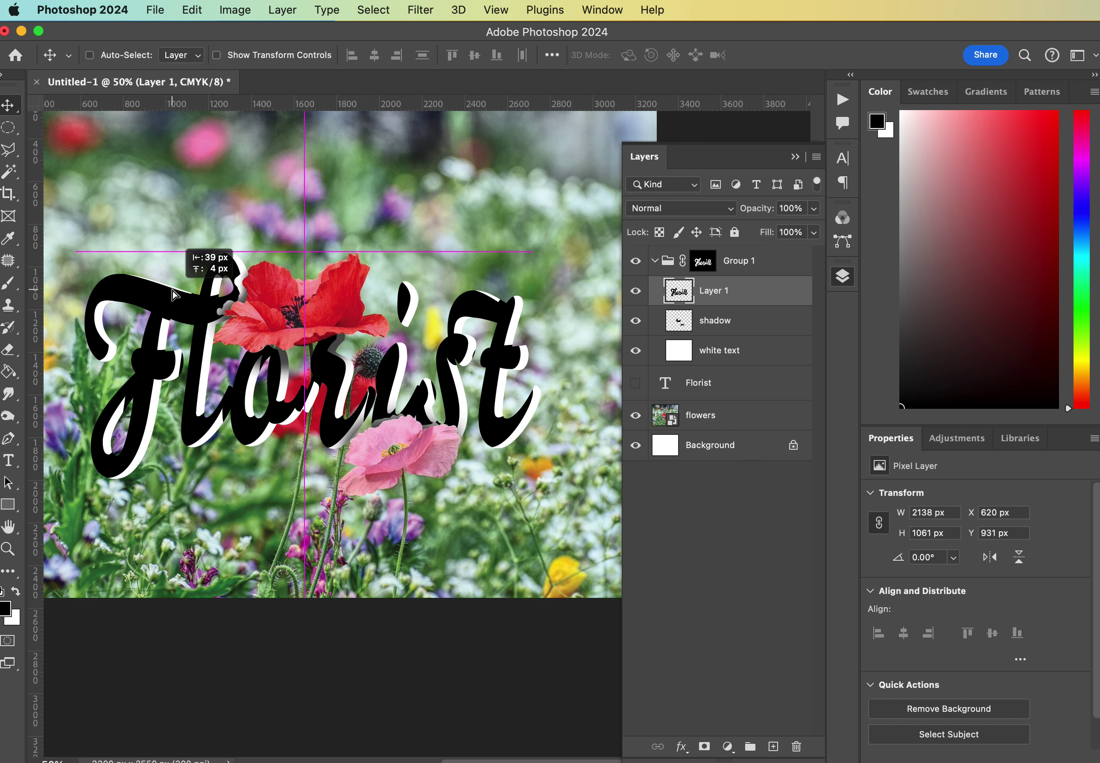
left_click_drag(173, 290, 173, 290)
left_click_drag(718, 291, 726, 373)
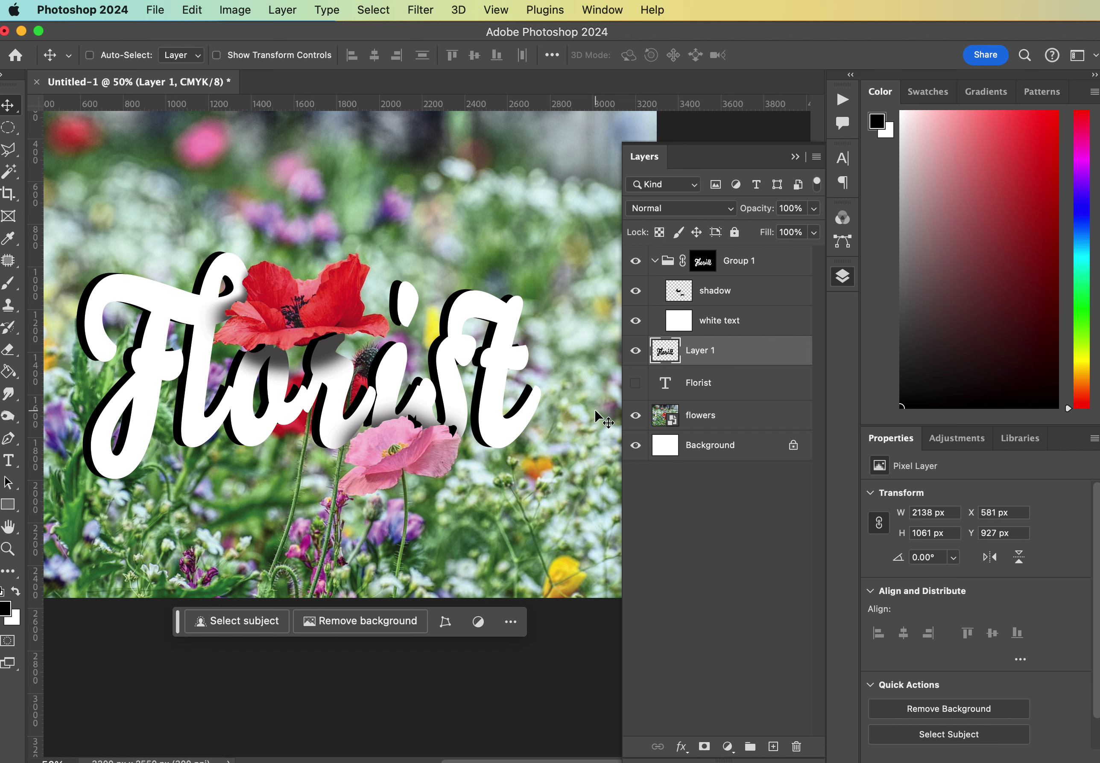
Flip the black lettering vertically with Edit > Transform > Flip Vertical.
left_click(228, 14)
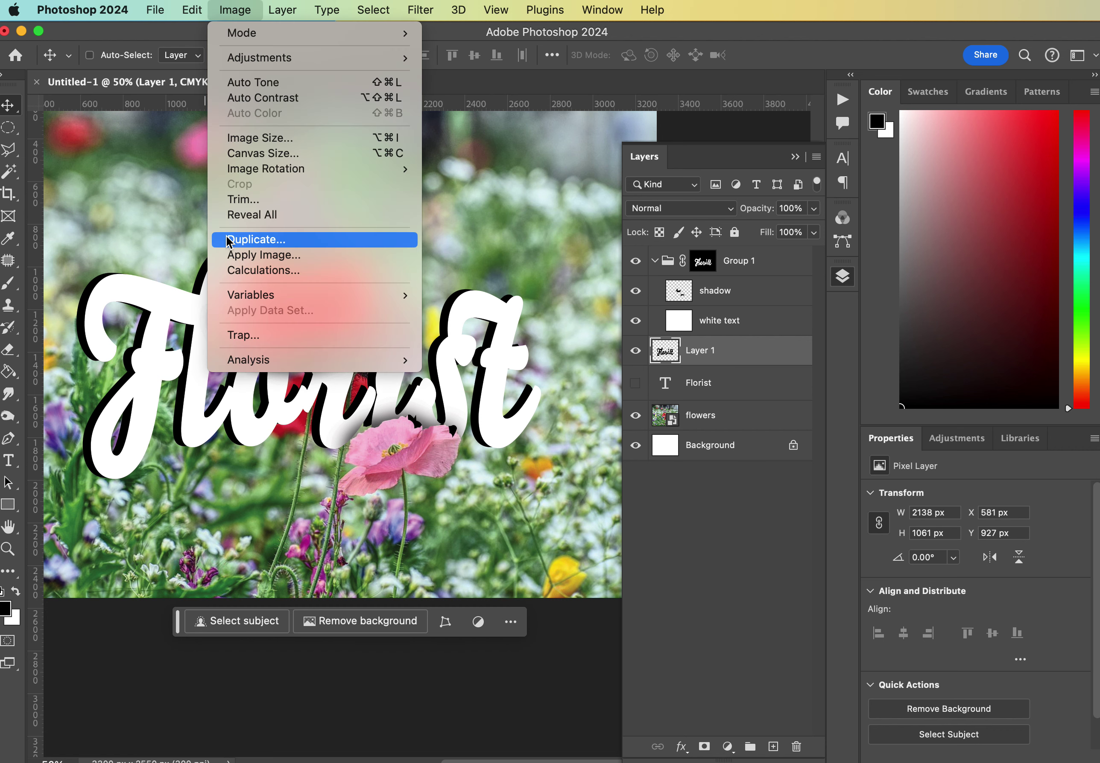
mouse_move(192, 10)
mouse_move(232, 411)
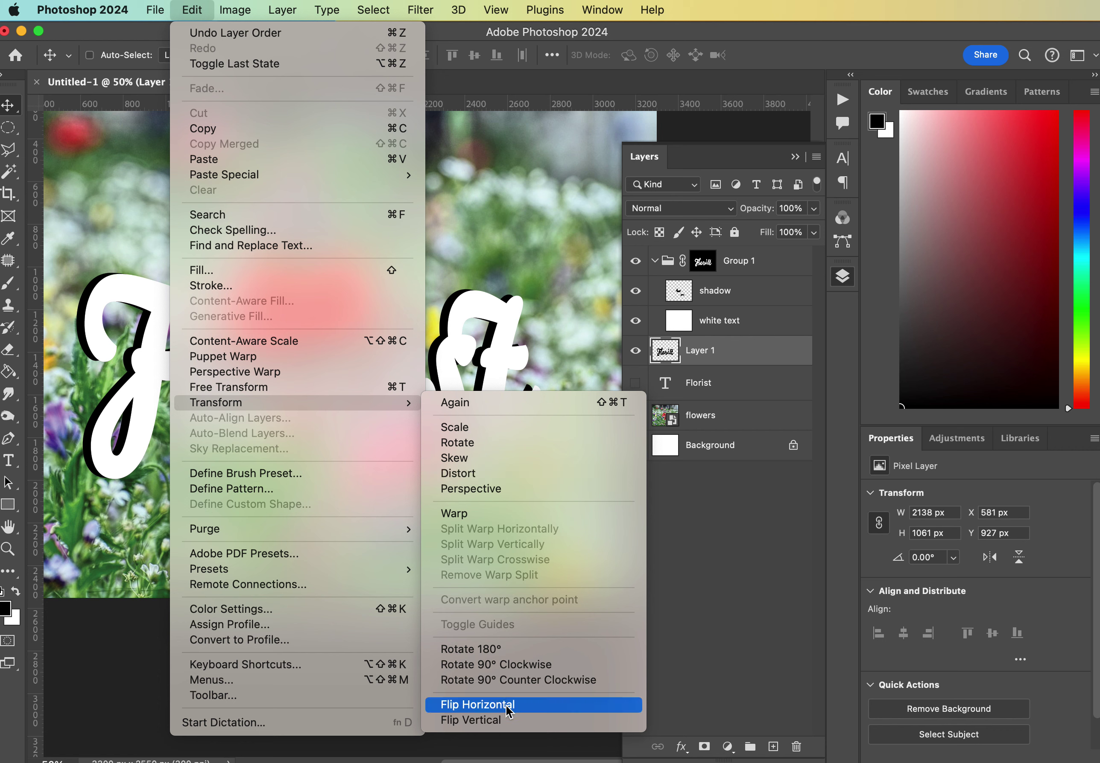
left_click(507, 720)
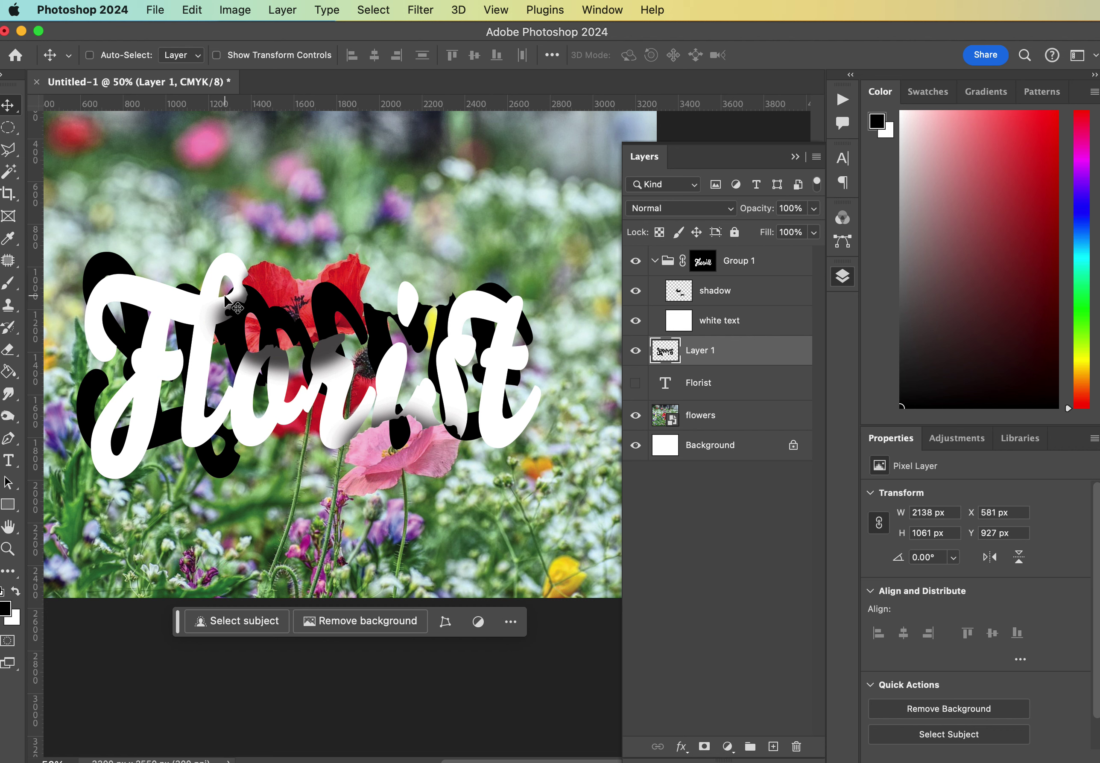
Nudge the black lettering to X 617, Y 931 px, almost hidden behind the white text.
left_click(102, 272)
left_click_drag(102, 273, 119, 475)
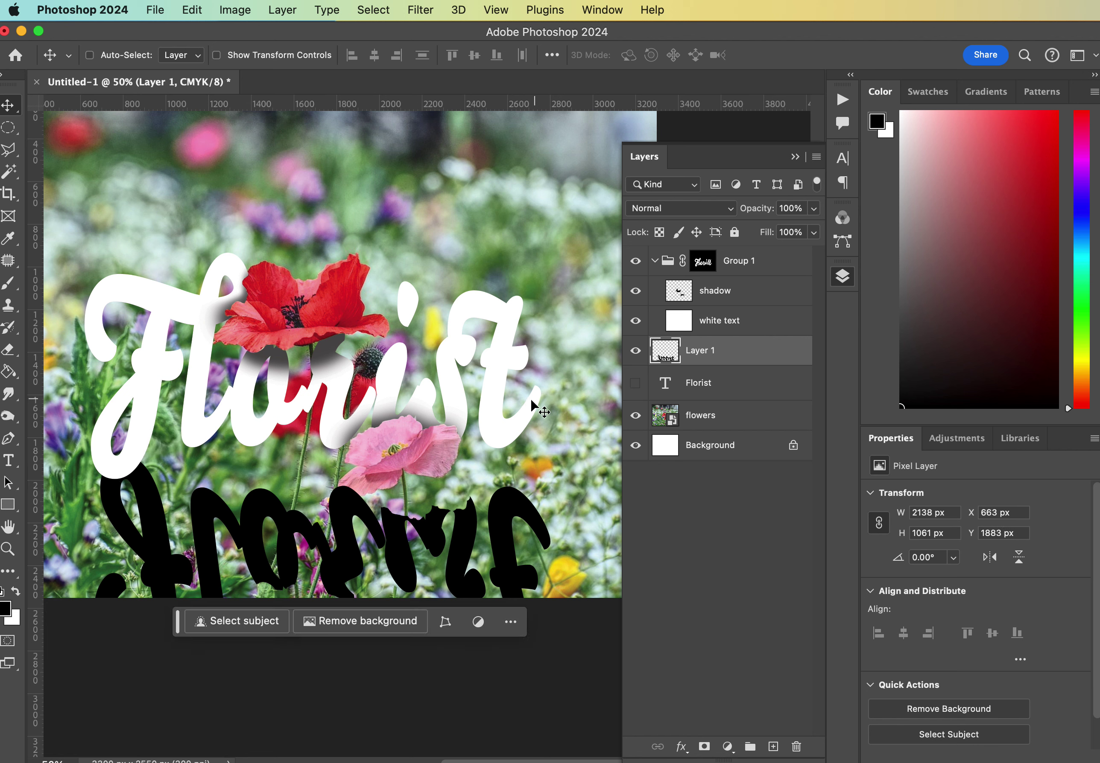
key("super+z")
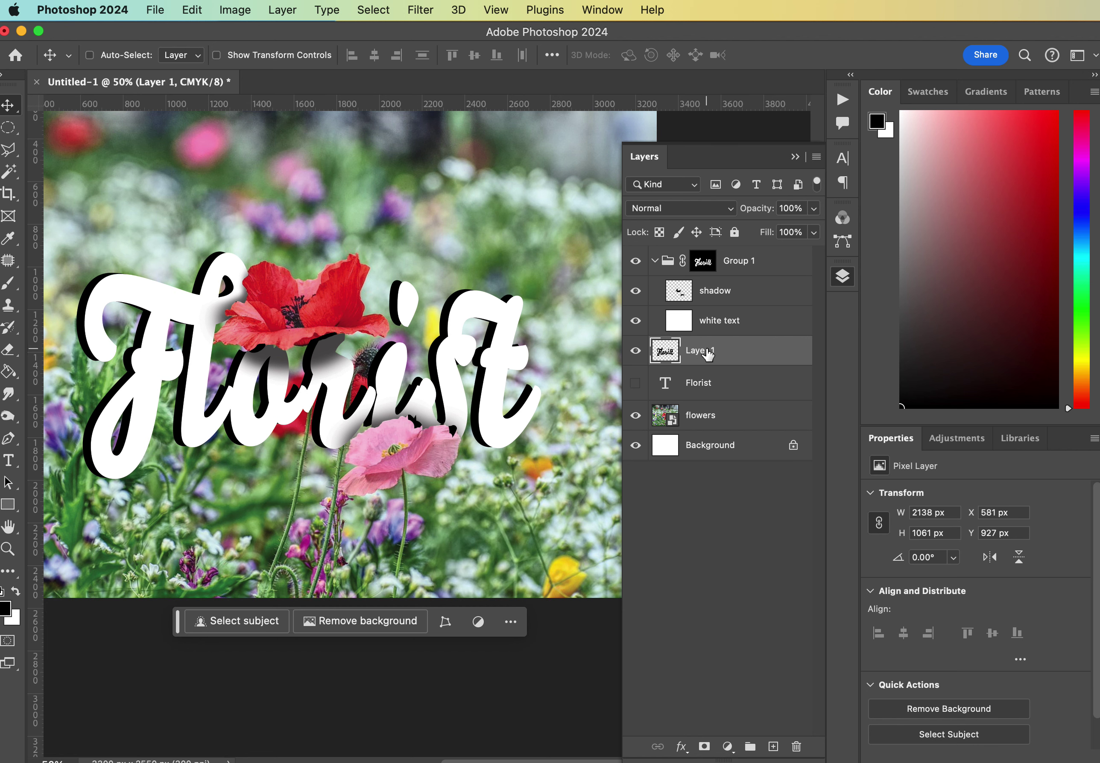
key("shift+Right")
key("shift+Right")
key("shift+Right")
key("Right")
key("Right")
key("Right")
key("Right")
key("Right")
key("Right")
key("Down")
key("Down")
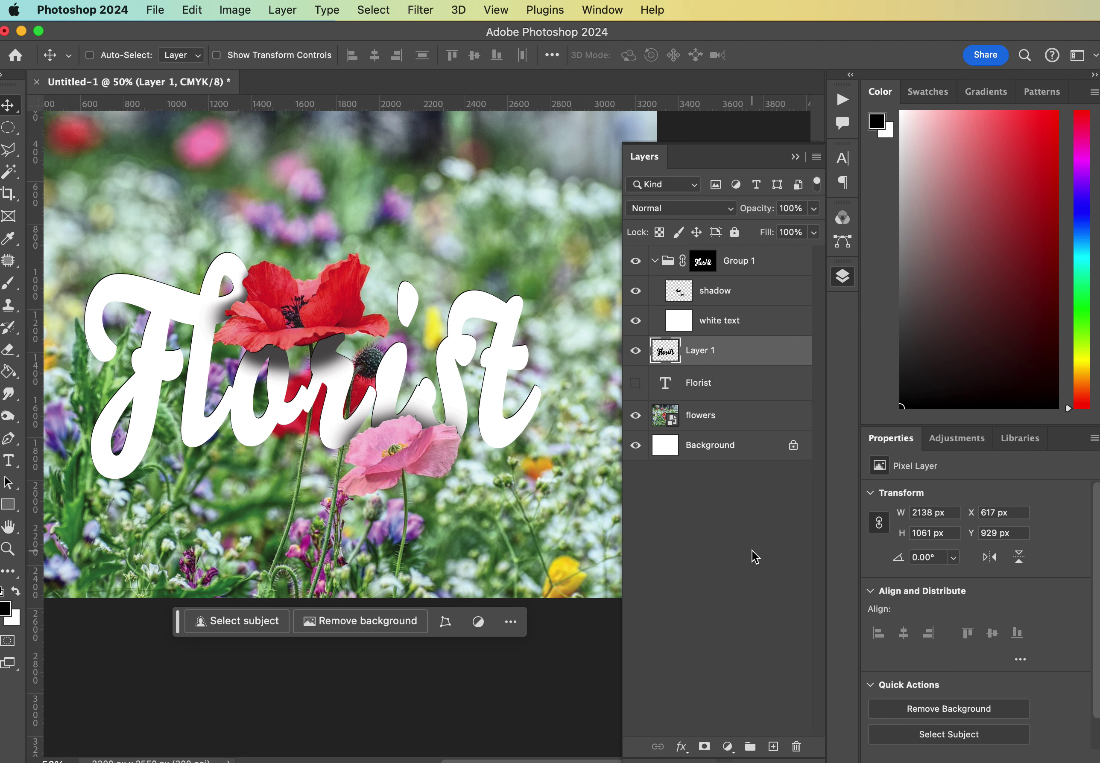
key("Left")
key("Left")
key("Left")
key("Left")
key("Left")
key("Left")
key("Left")
key("Left")
key("Right")
key("Right")
key("Right")
key("Right")
key("Right")
key("Right")
key("Right")
key("Right")
key("Down")
key("Down")
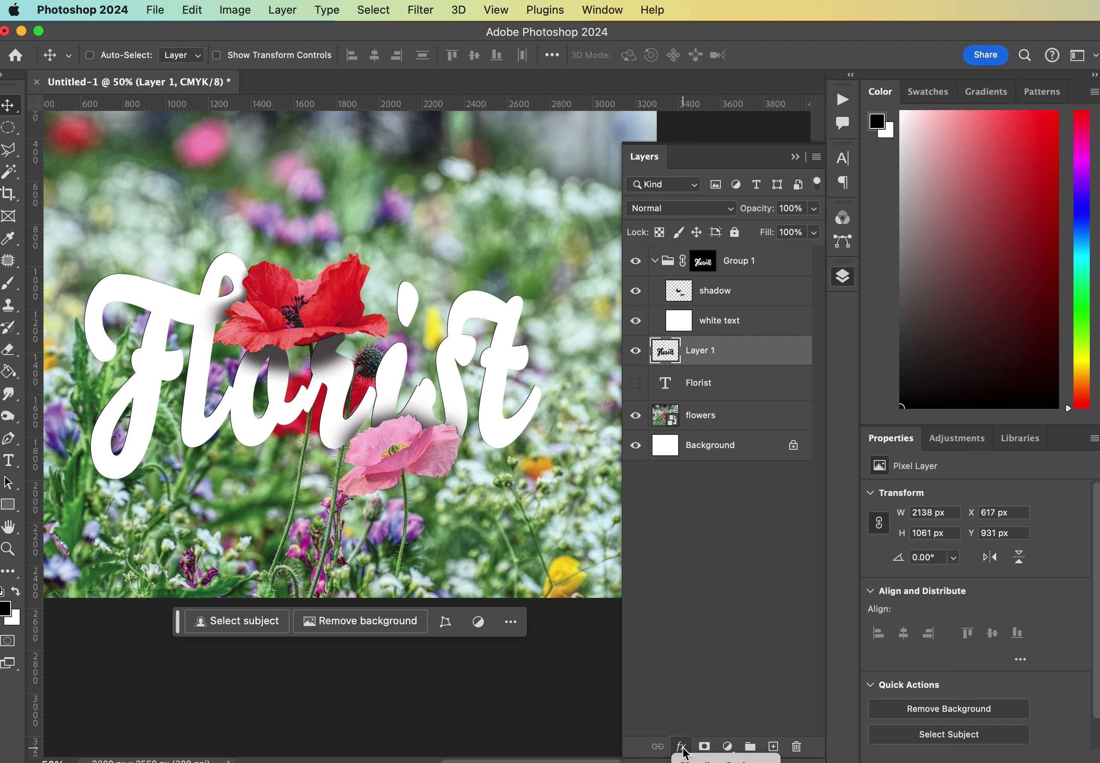
Give Layer 1 a Linear Burn drop shadow with 47 px distance, 32% spread and 63% opacity.
left_click(681, 746)
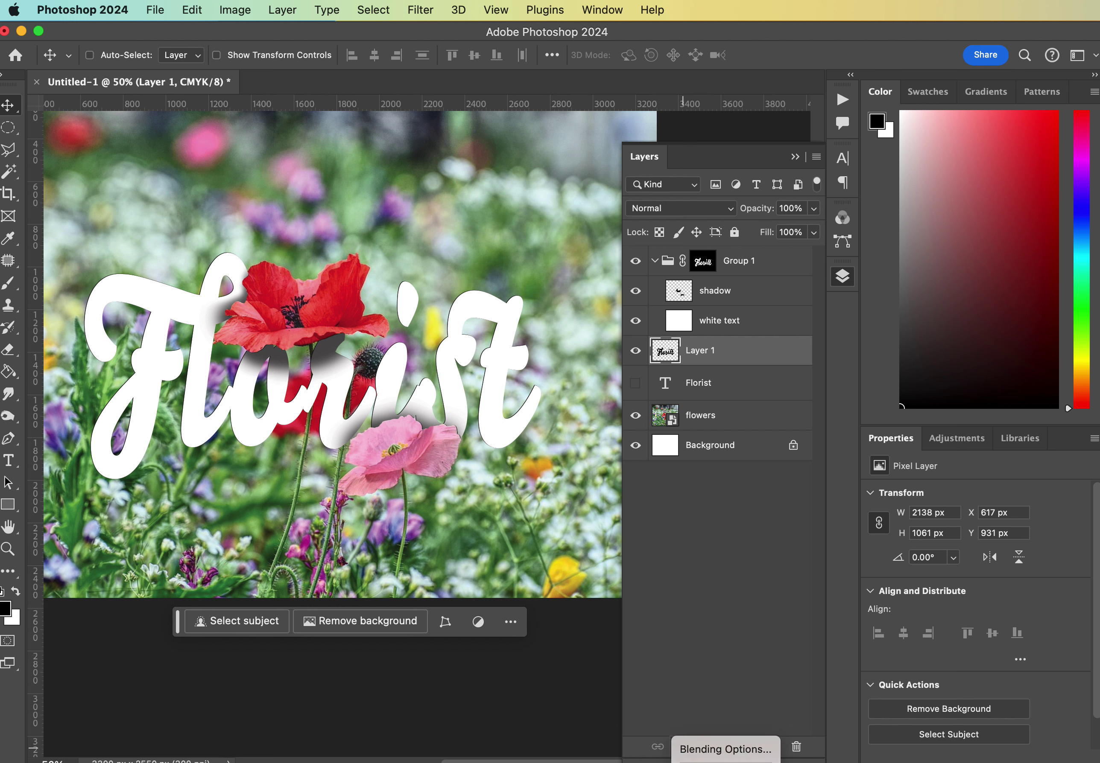
left_click(681, 748)
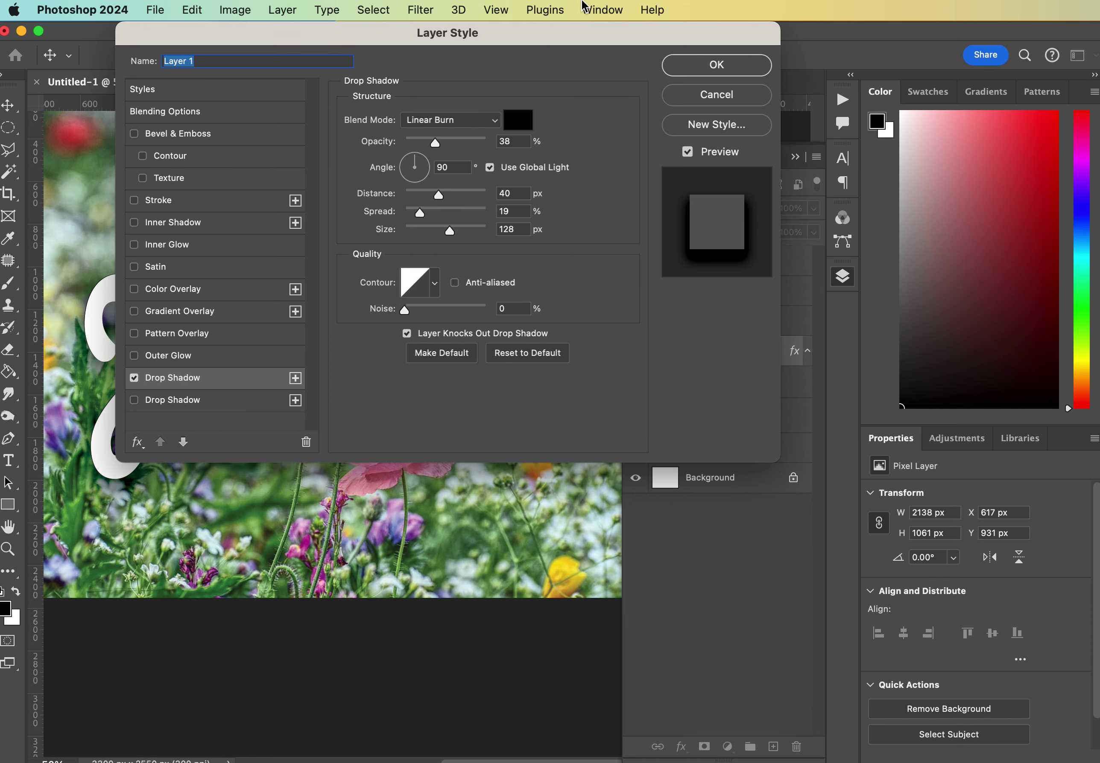
left_click_drag(545, 31, 1018, 94)
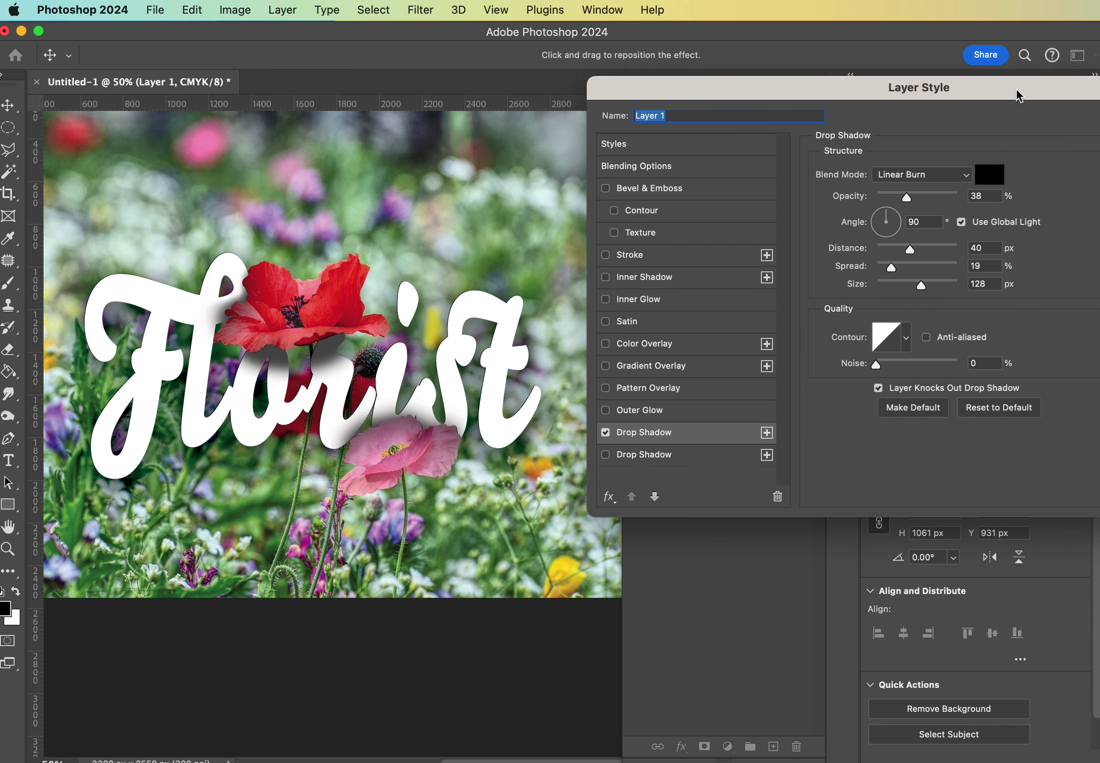
left_click(923, 176)
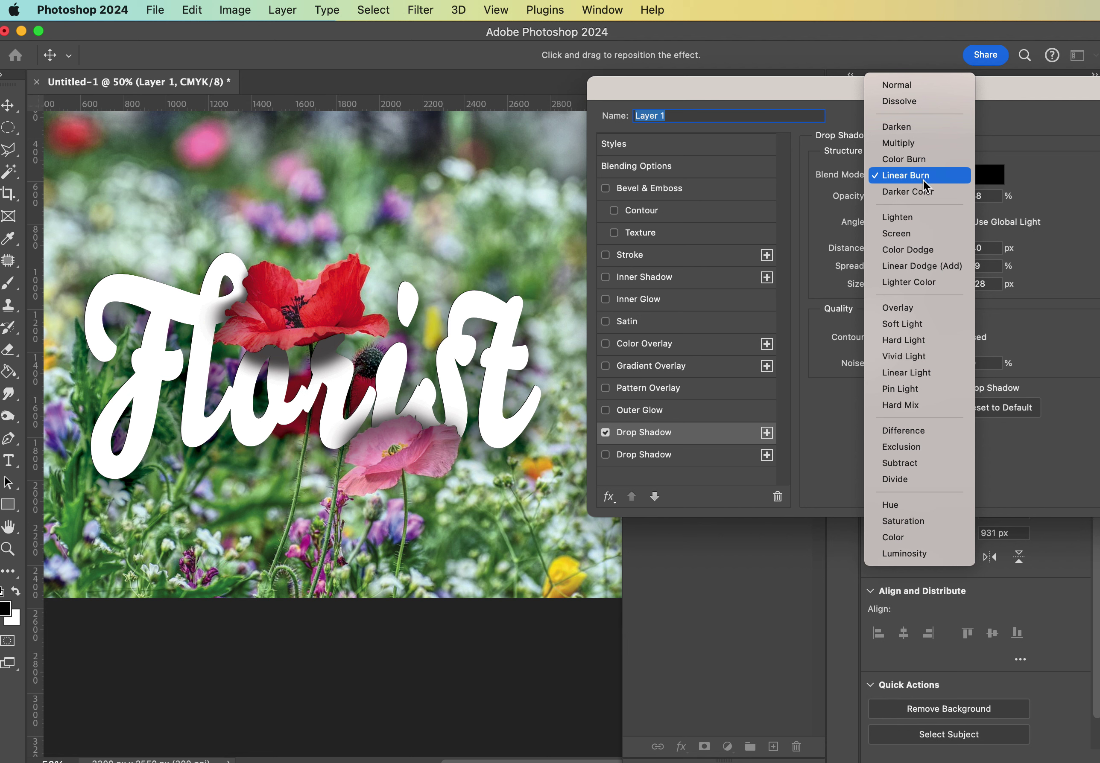
left_click(919, 149)
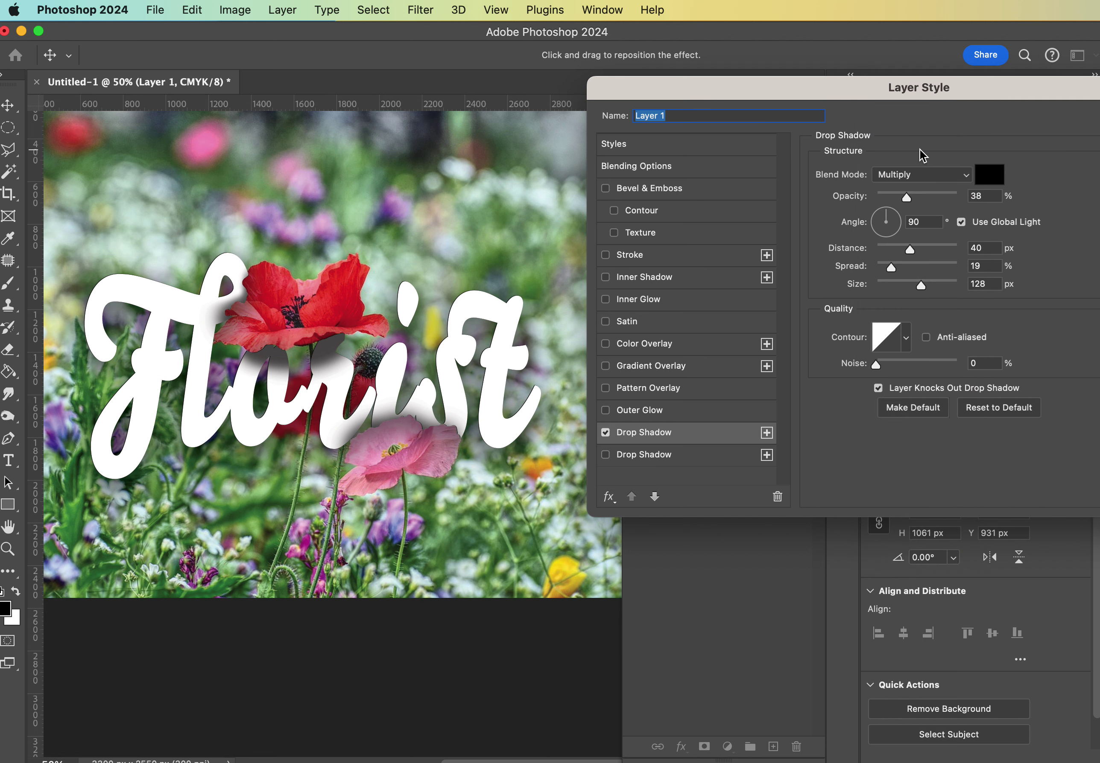
left_click(922, 176)
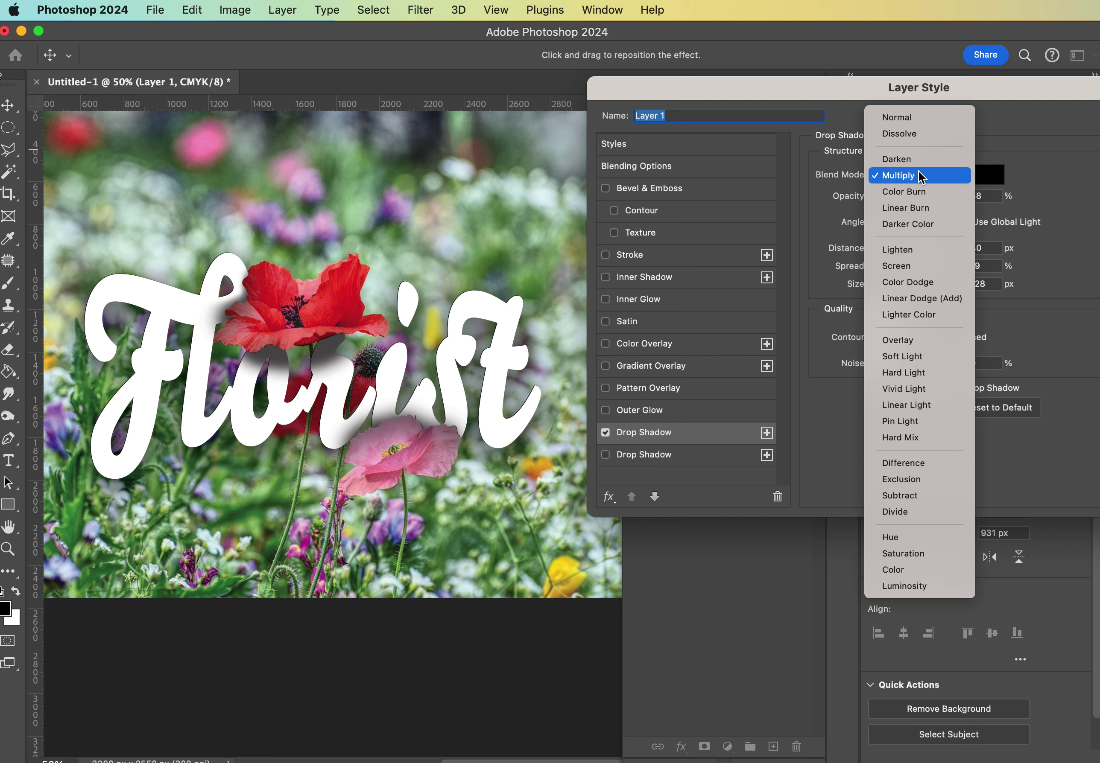
left_click(921, 207)
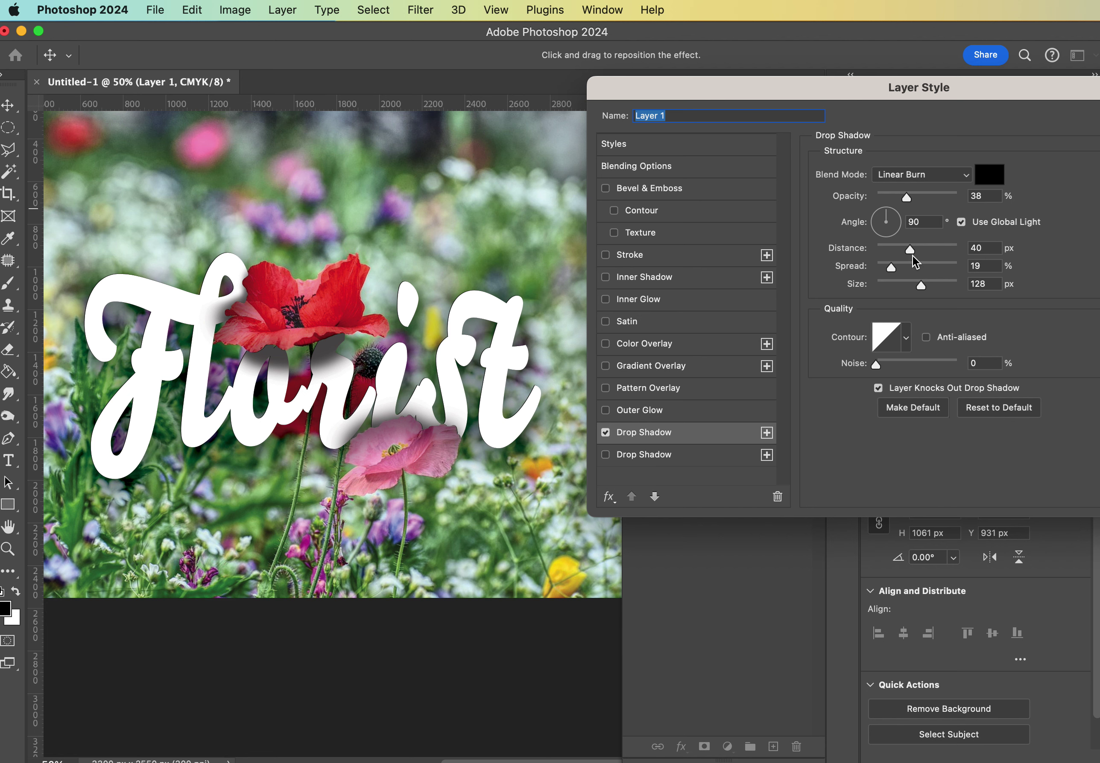
left_click_drag(911, 252, 909, 250)
left_click_drag(1057, 91, 846, 469)
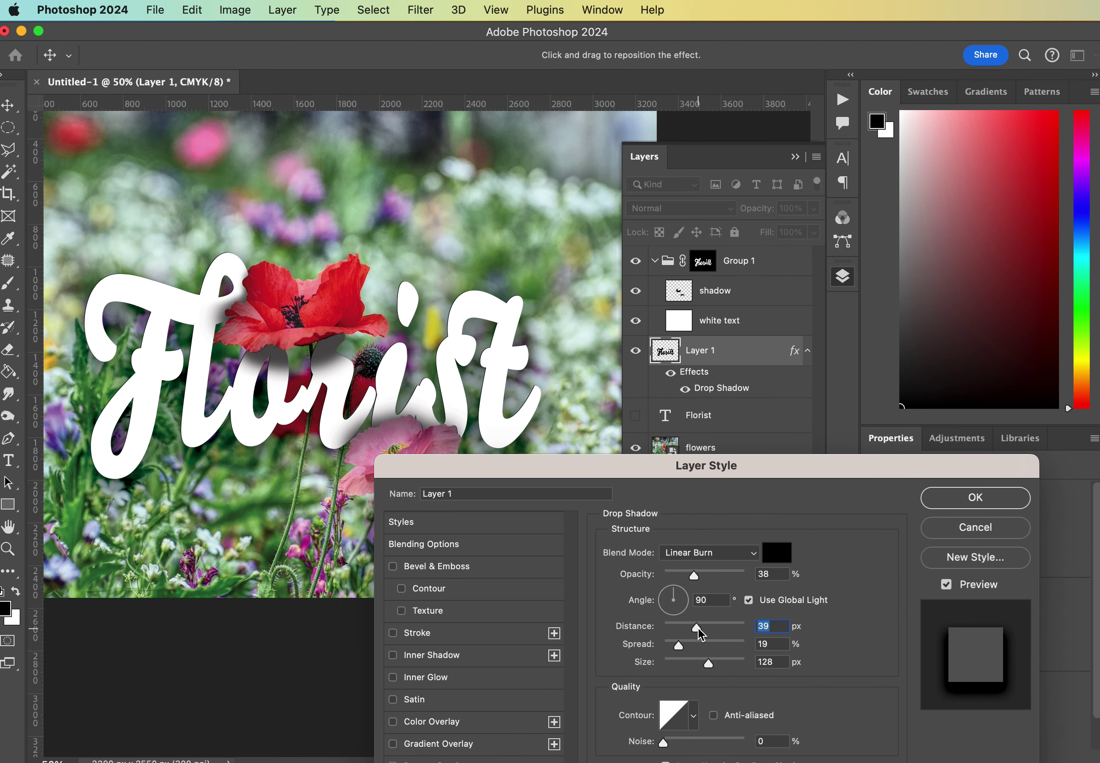
left_click_drag(704, 631, 691, 649)
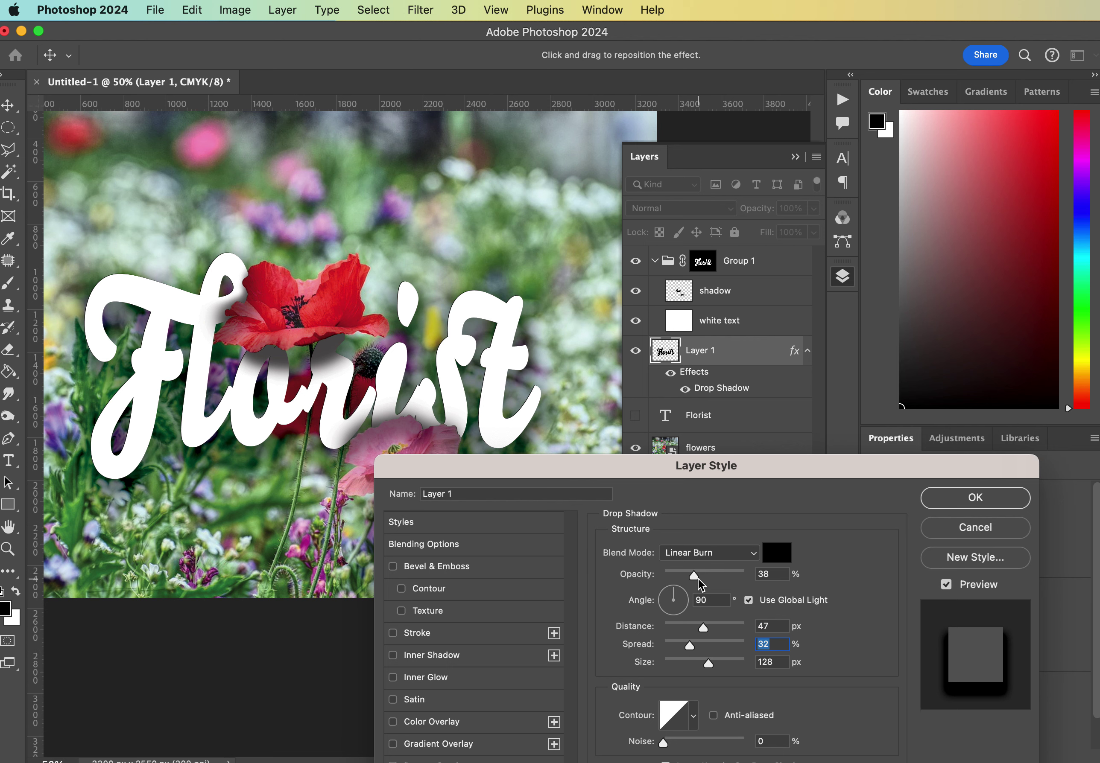
left_click_drag(698, 579, 714, 577)
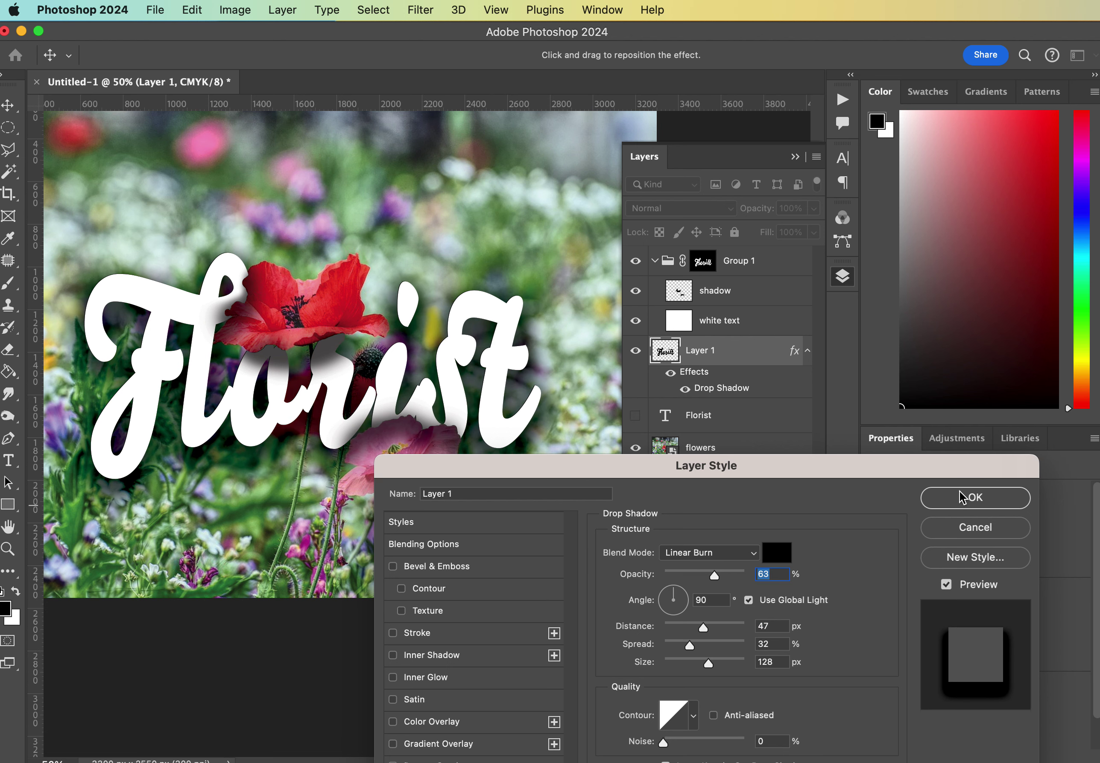
left_click(955, 506)
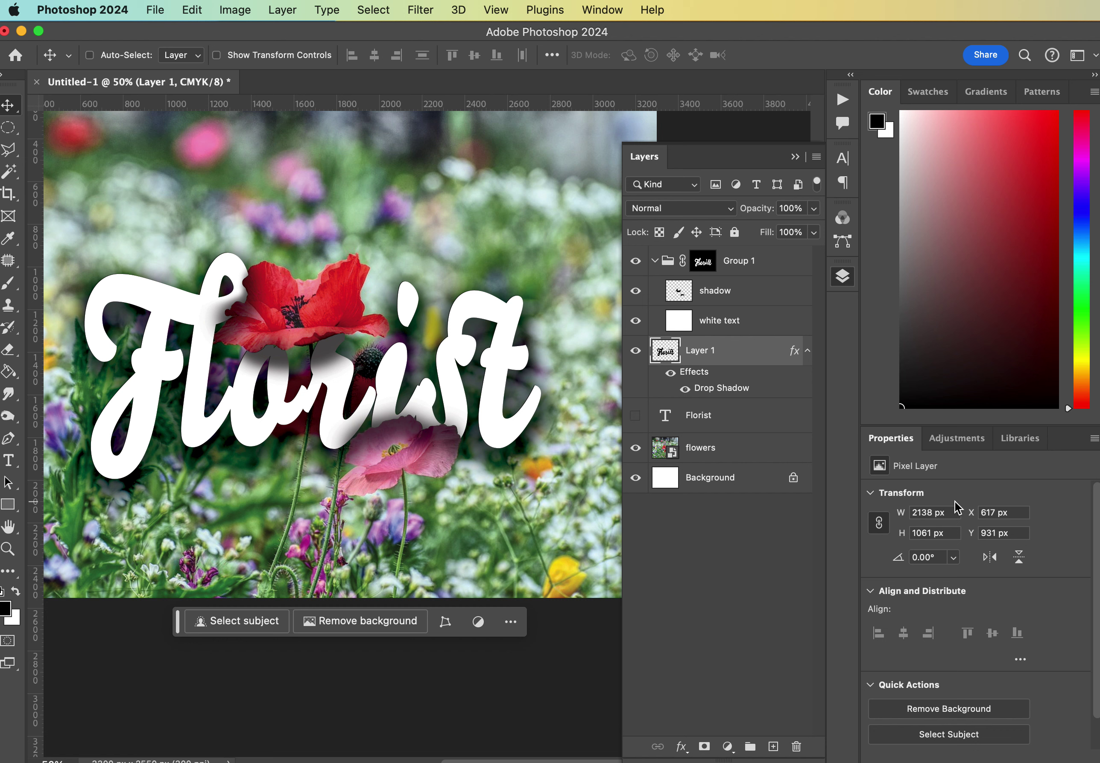
Lower Layer 1's drop shadow opacity to 45%.
double_click(722, 390)
left_click_drag(714, 578, 702, 583)
left_click(932, 500)
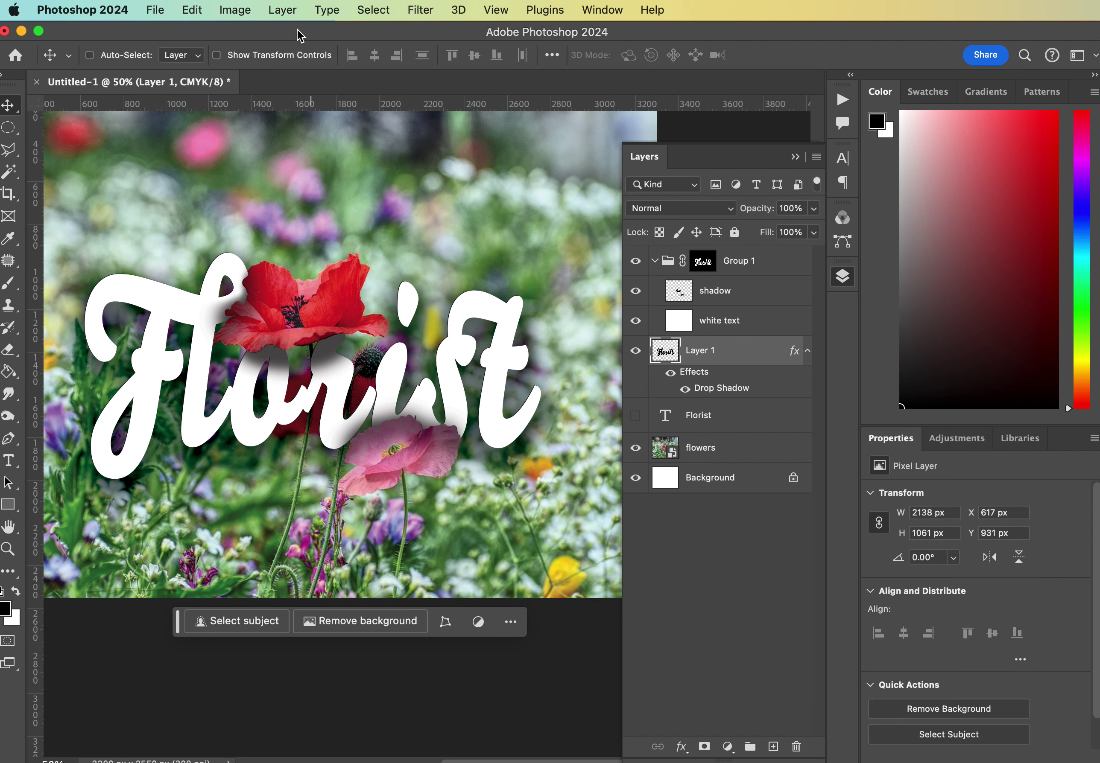
scroll(317, 327, "up", 2)
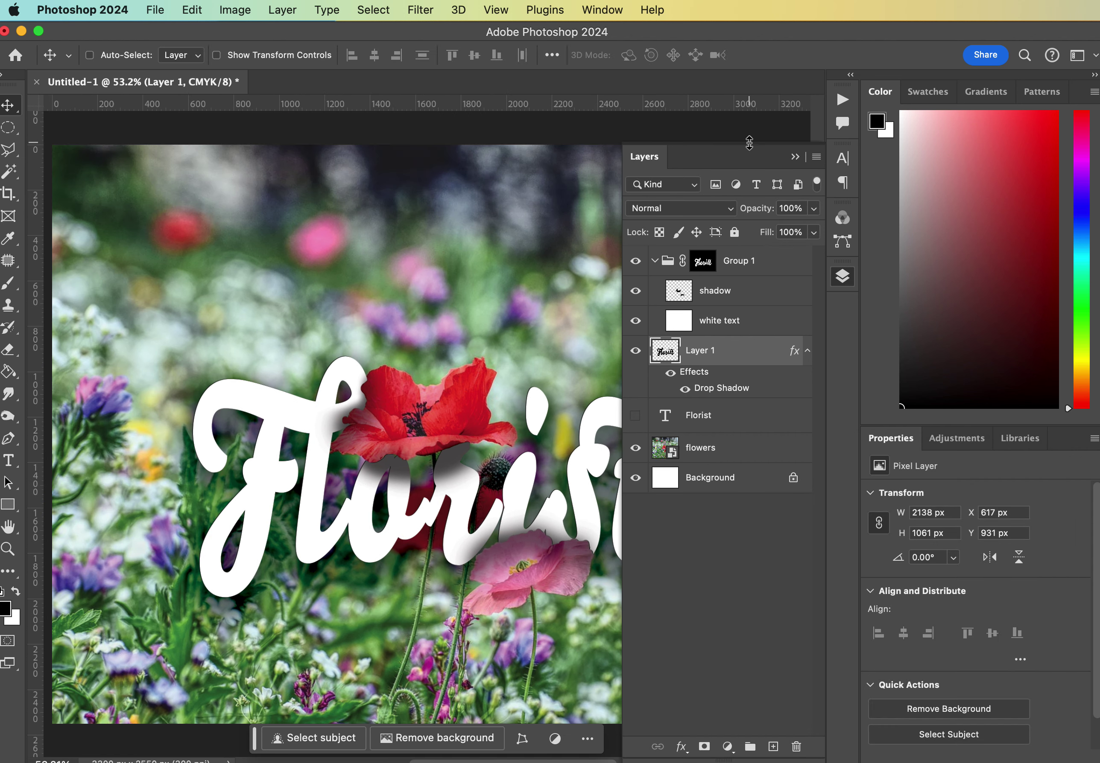
left_click(795, 157)
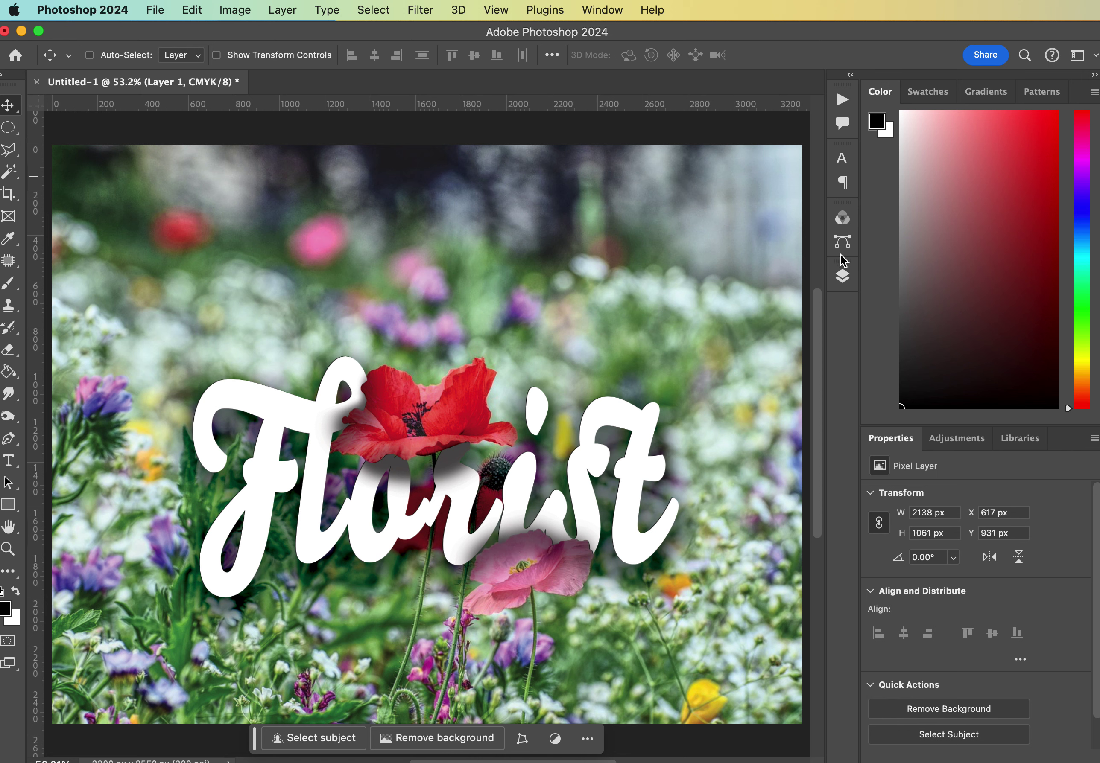
left_click(843, 279)
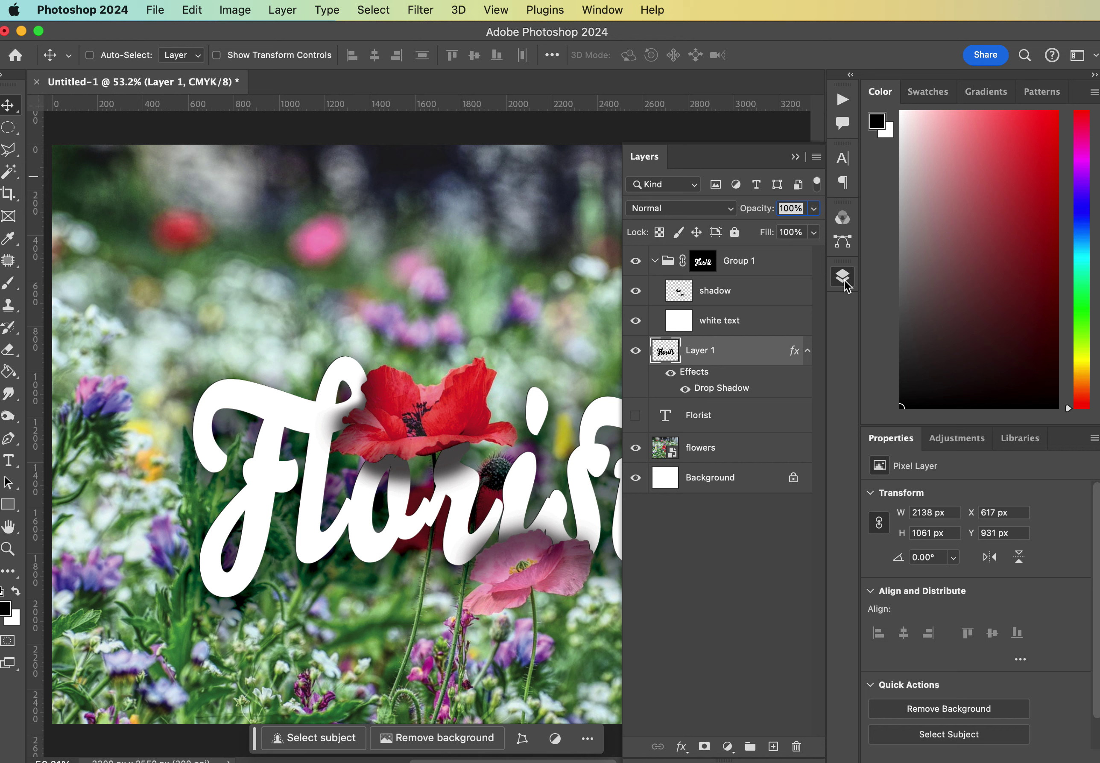
Try erasing the shadow layer over the pink poppy with a size-250 eraser, then undo it.
left_click(704, 268)
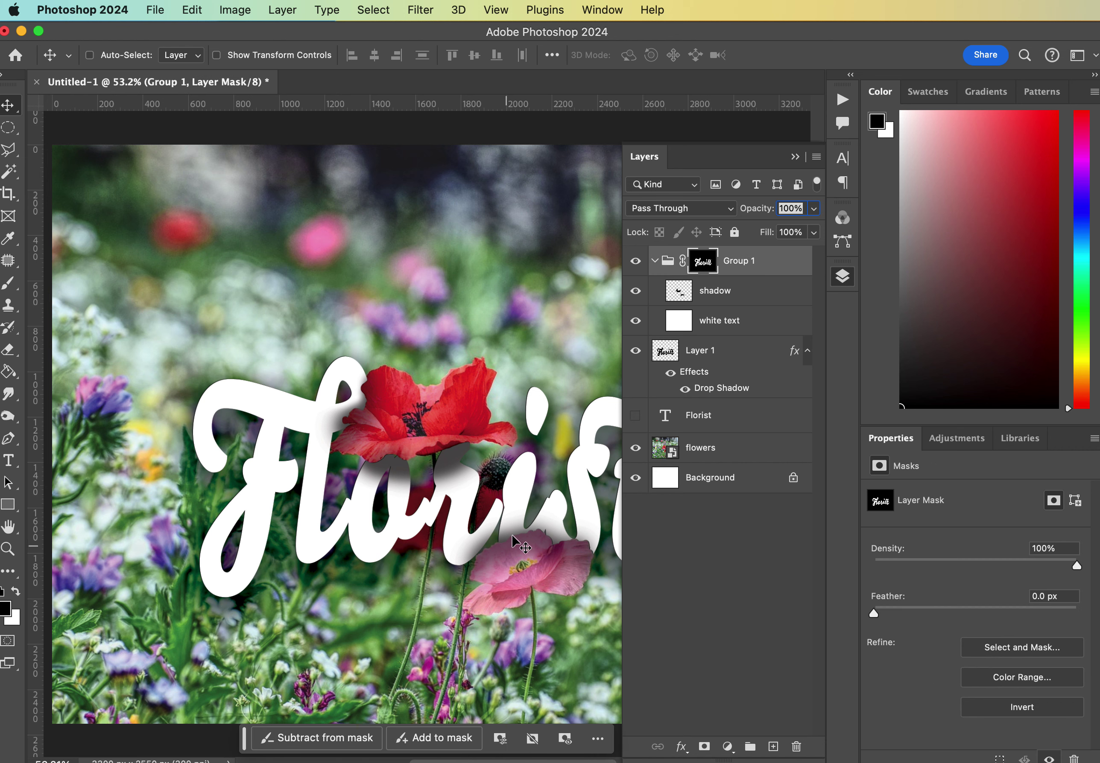
left_click(678, 294)
left_click(7, 354)
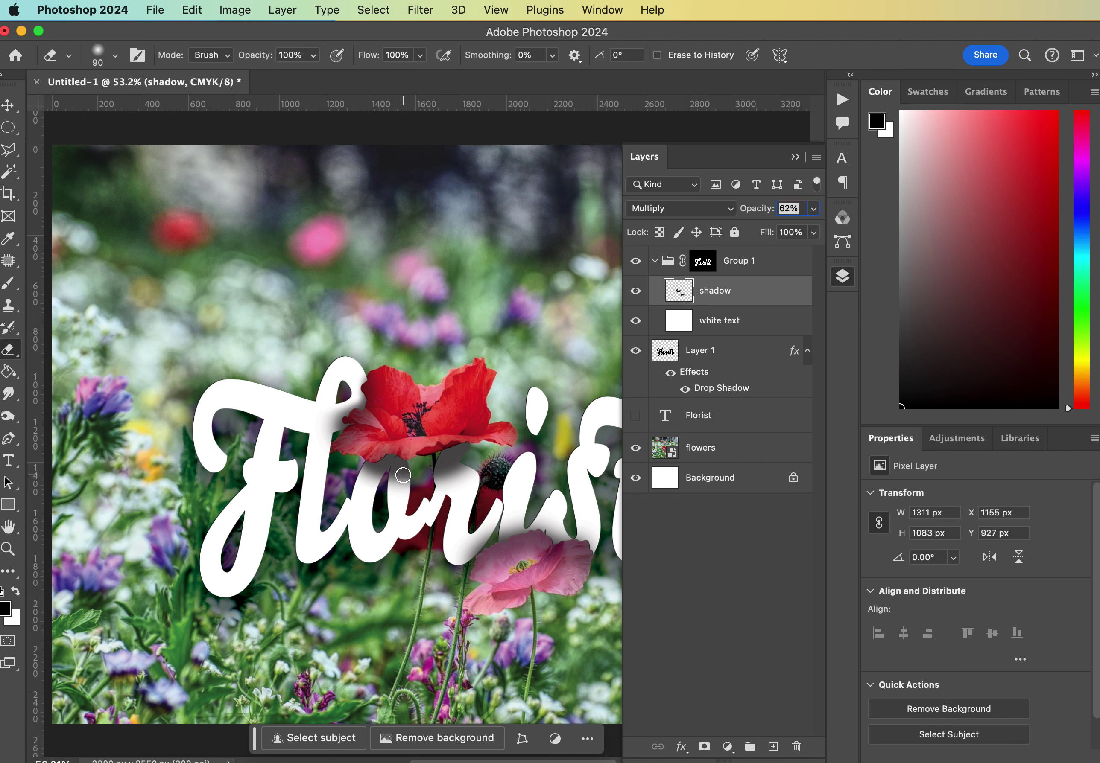
key("bracketright")
key("bracketright")
key("bracketright")
key("bracketright")
key("bracketright")
key("bracketright")
mouse_move(503, 566)
left_mouse_down()
mouse_move(471, 562)
mouse_move(554, 544)
mouse_move(575, 572)
mouse_move(578, 548)
mouse_move(523, 526)
mouse_move(458, 536)
left_mouse_up()
key("super+z")
Check Layer 1's shadow by toggling visibility, then add a white layer mask to it.
left_click(640, 352)
left_click(640, 352)
left_click(707, 351)
left_click(704, 747)
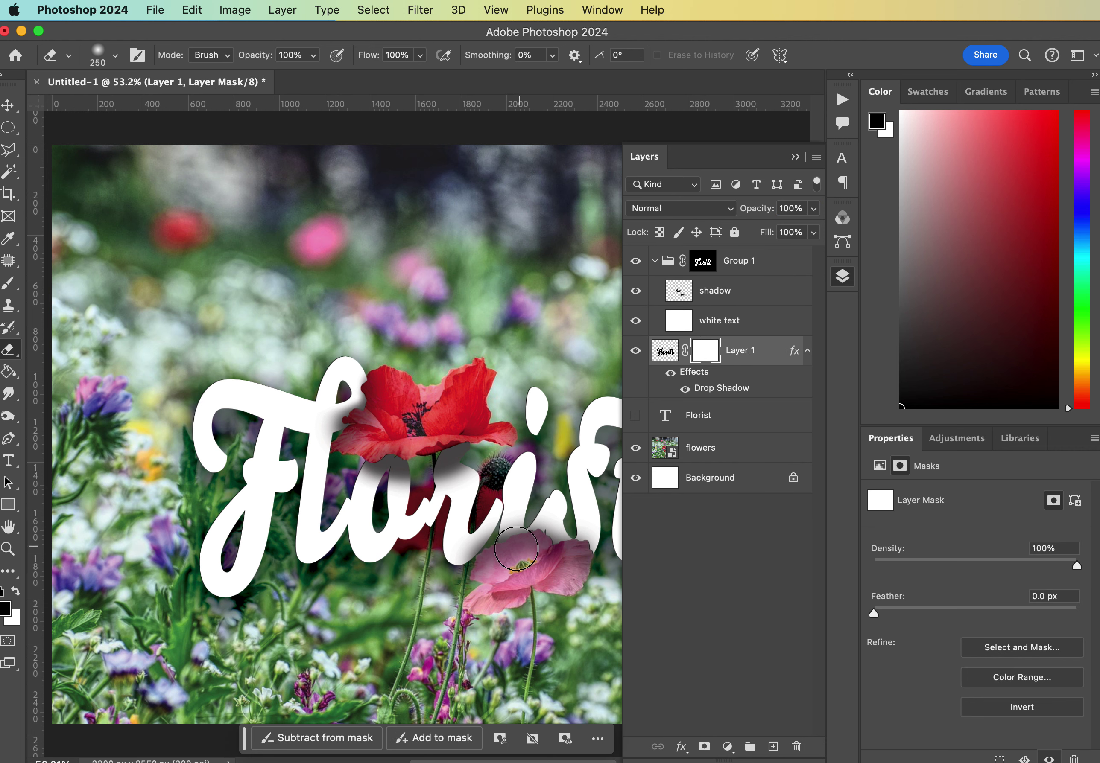
Mask out the cast shadow over the pink poppy on Layer 1's mask, then restore black.
left_click(15, 595)
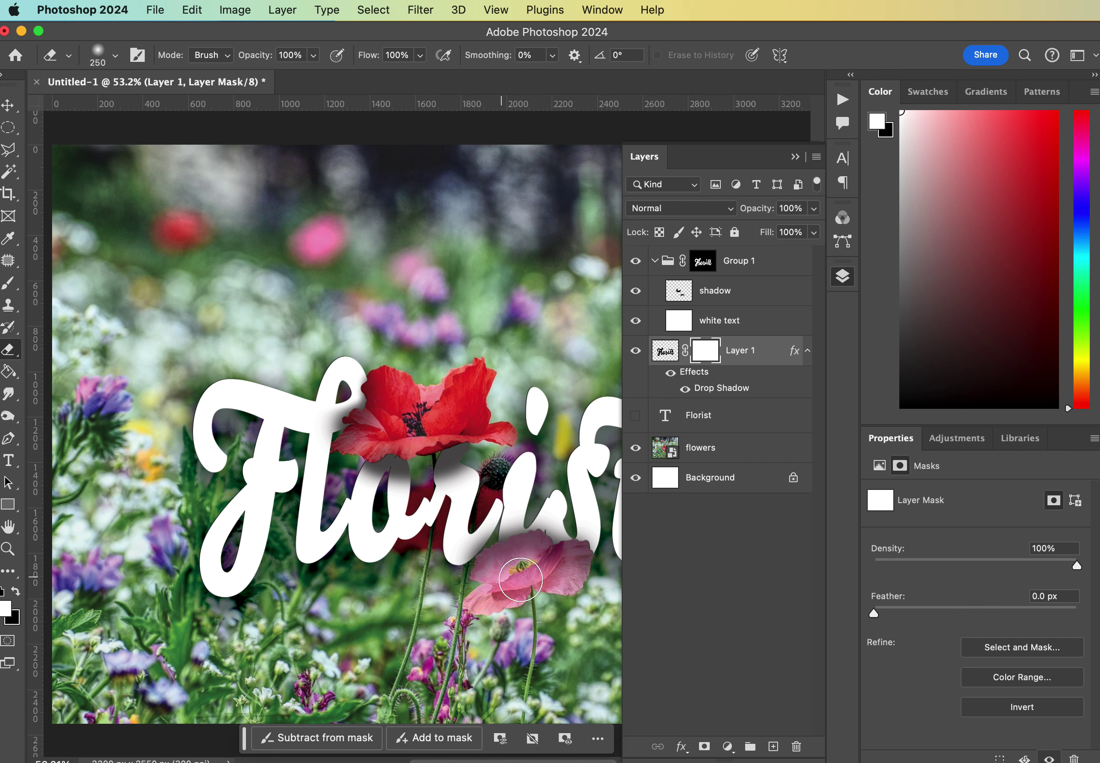
left_click(530, 573)
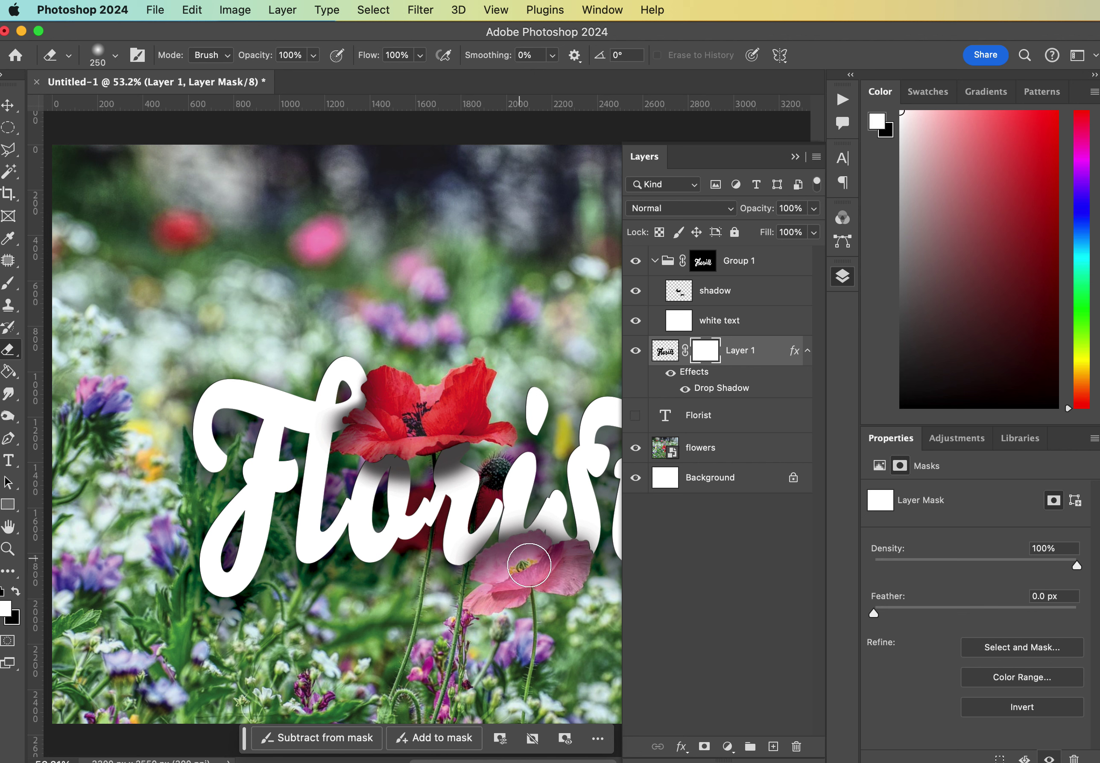
left_click(19, 594)
left_click(9, 238)
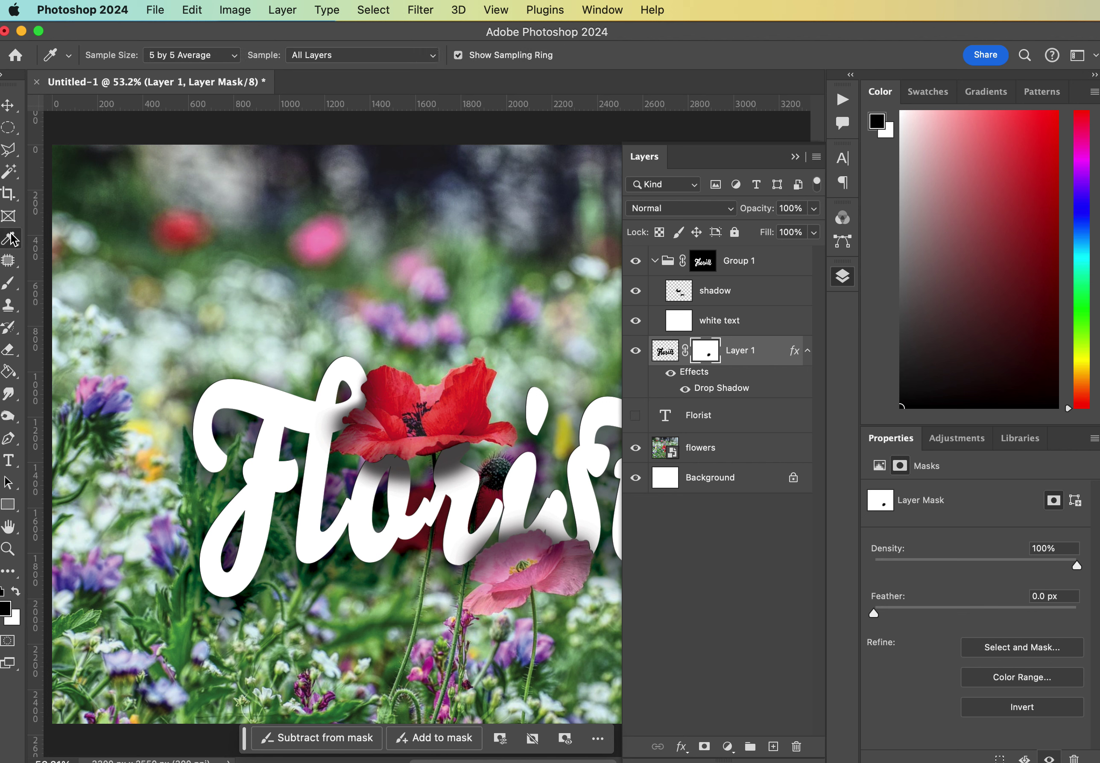
left_click(8, 285)
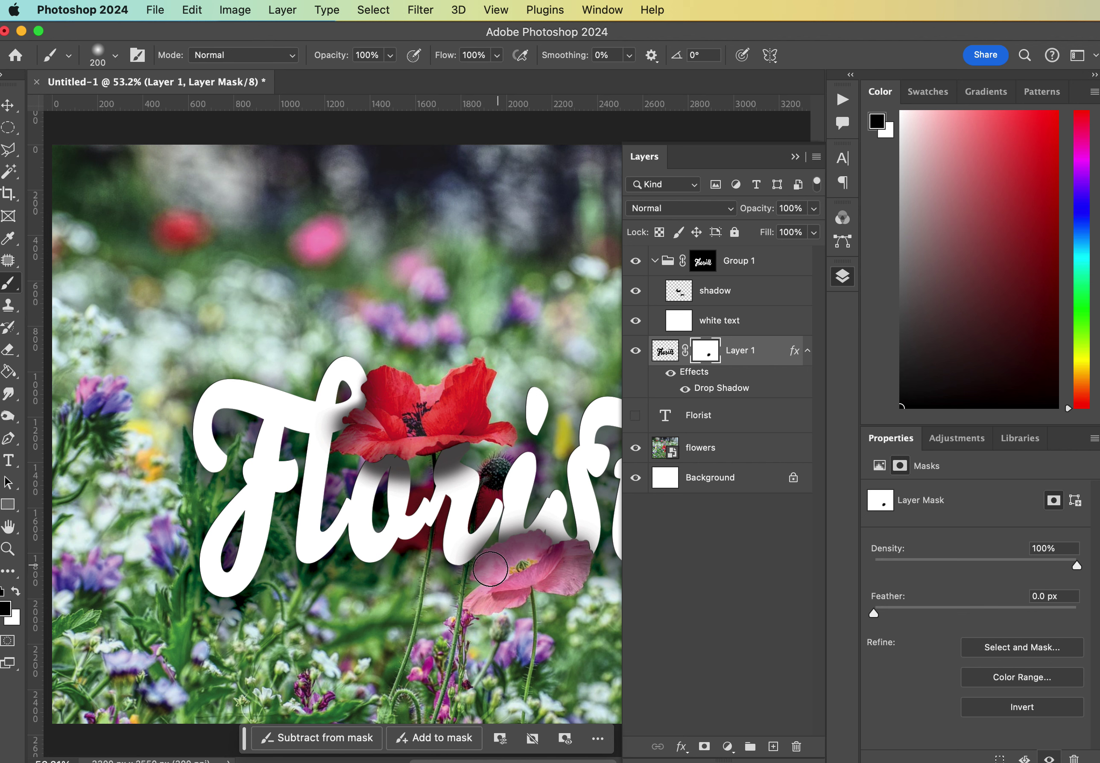
Compare Layer 1 hidden and shown, then move it into a new Group 2.
left_click(635, 351)
left_click(636, 351)
left_click(636, 351)
left_click(636, 351)
left_click(750, 747)
left_click_drag(735, 369, 719, 352)
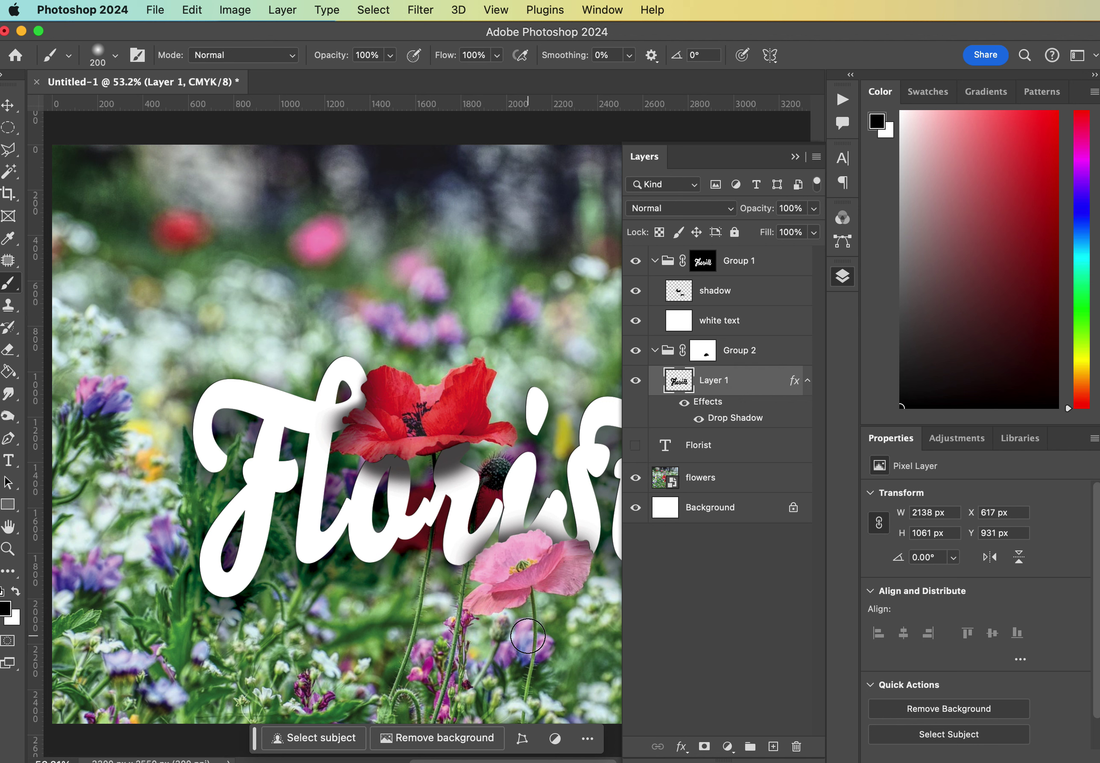
Rename Layer 1 to 'text cast shadow'.
double_click(712, 381)
type("ca")
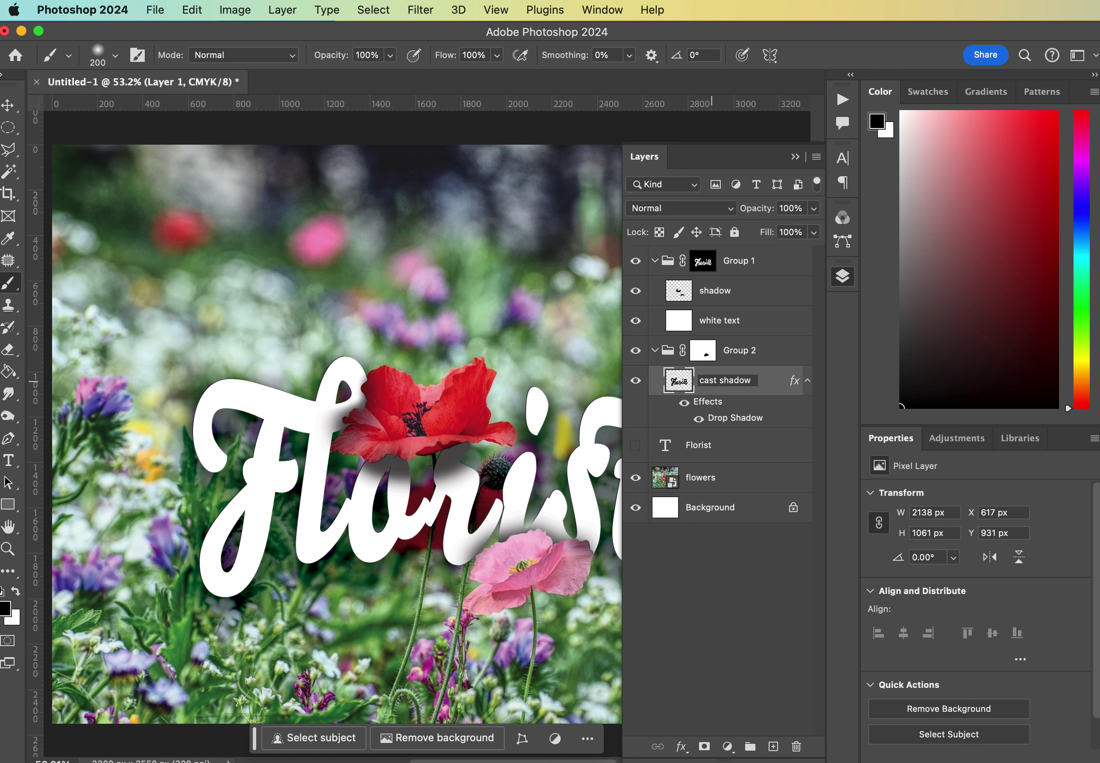
type("st shadow")
key("Return")
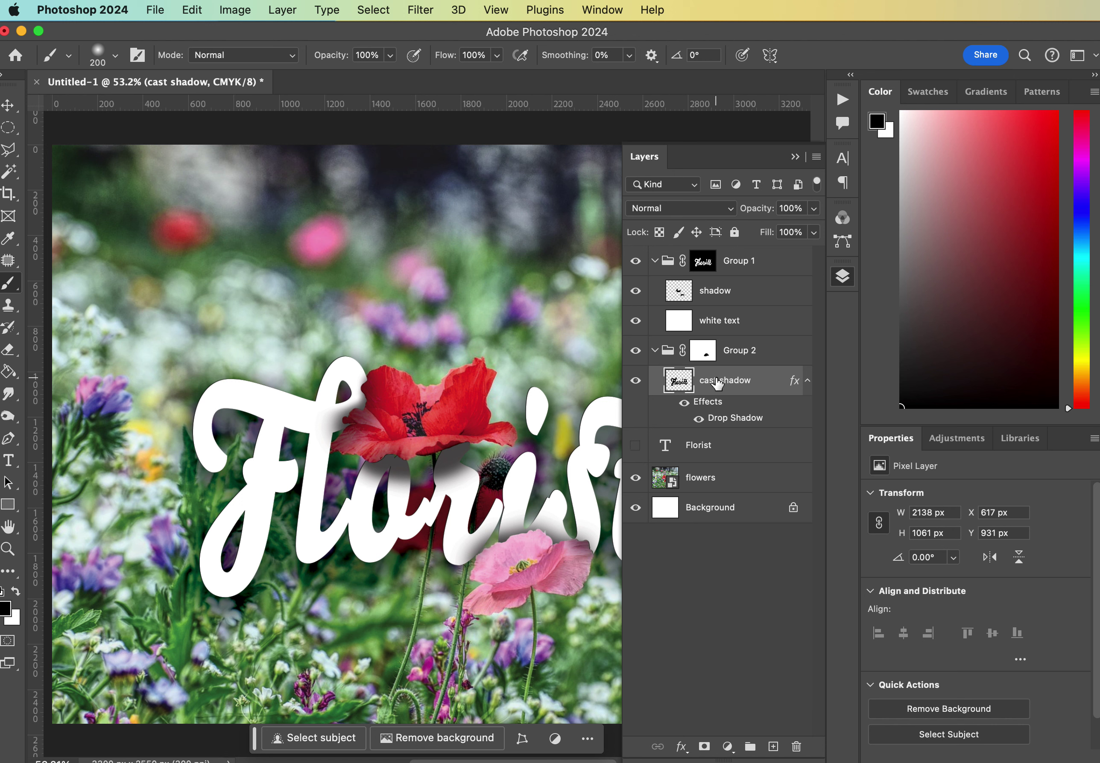
double_click(709, 381)
left_click(702, 382)
type("text")
key("Return")
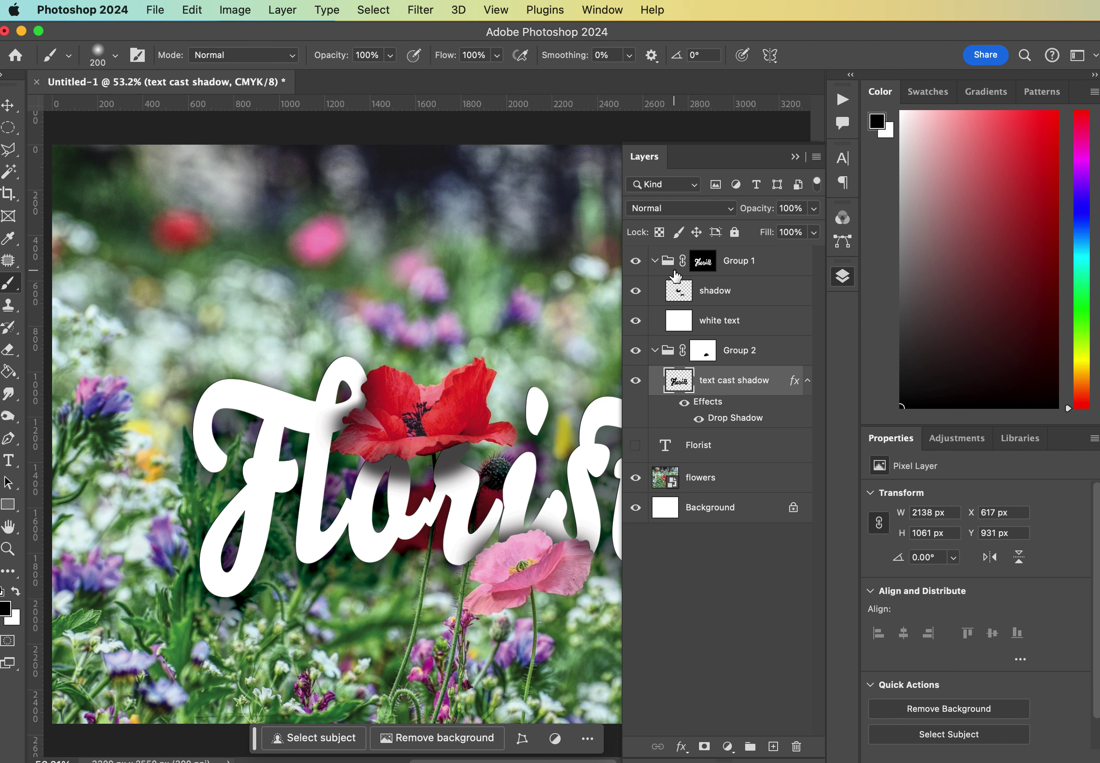
Rename Group 2 to 'text cast shadow' and collapse it.
double_click(737, 351)
type("text")
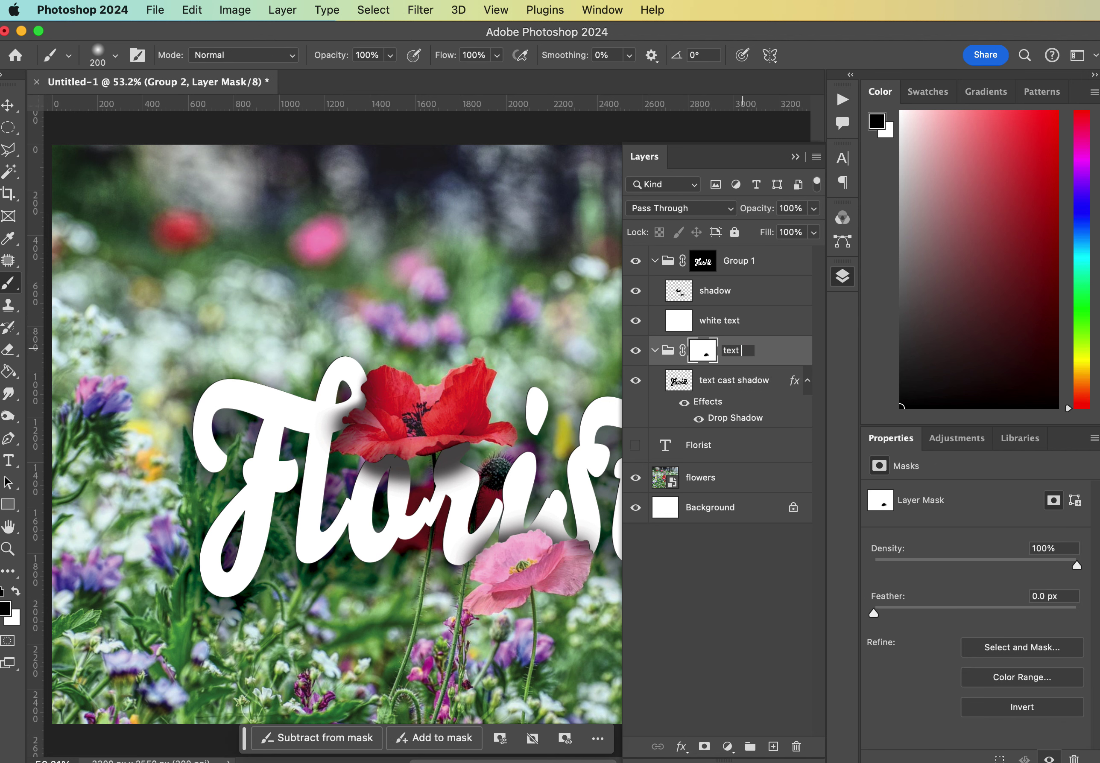
type(" cast shadow")
key("Return")
left_click(654, 351)
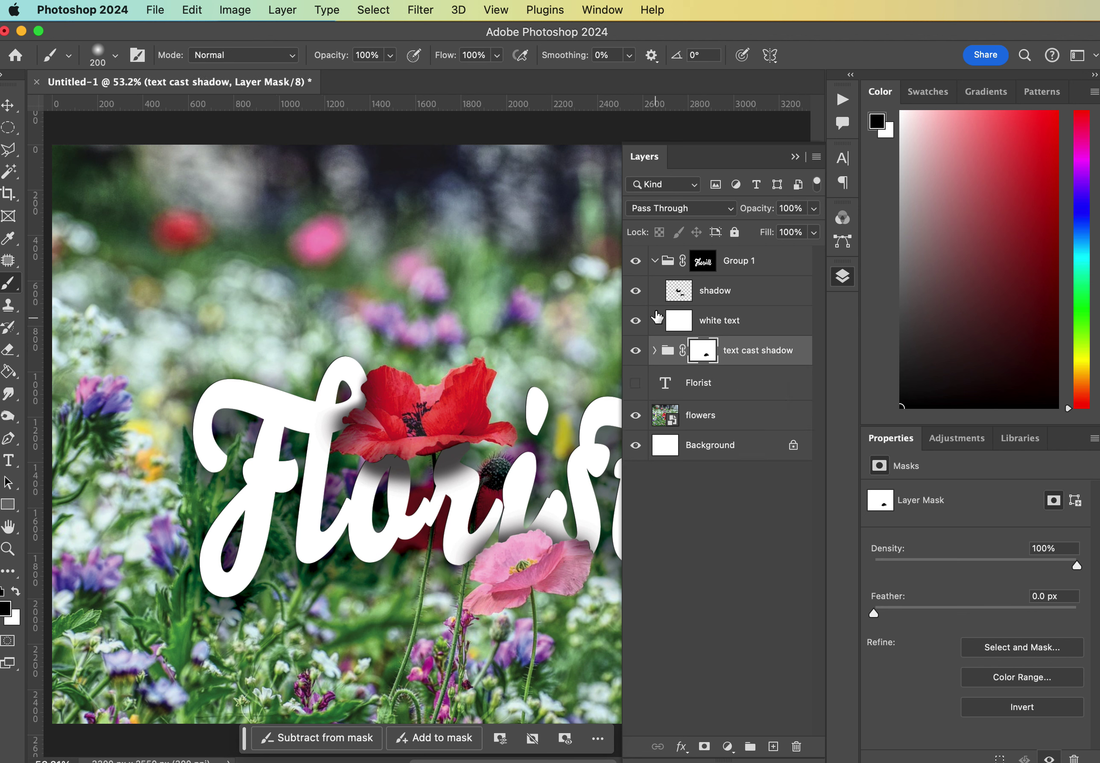
Collapse Group 1, rename it 'text', and deselect all layers.
left_click(655, 261)
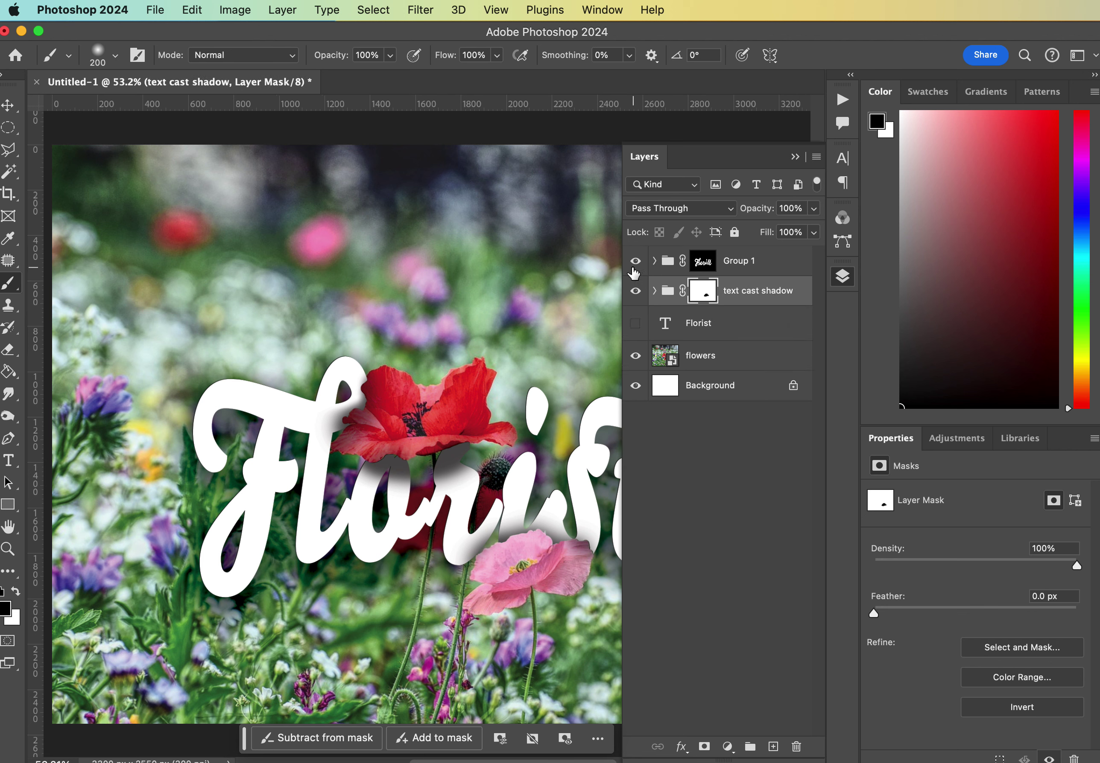
left_click(635, 261)
left_click(636, 261)
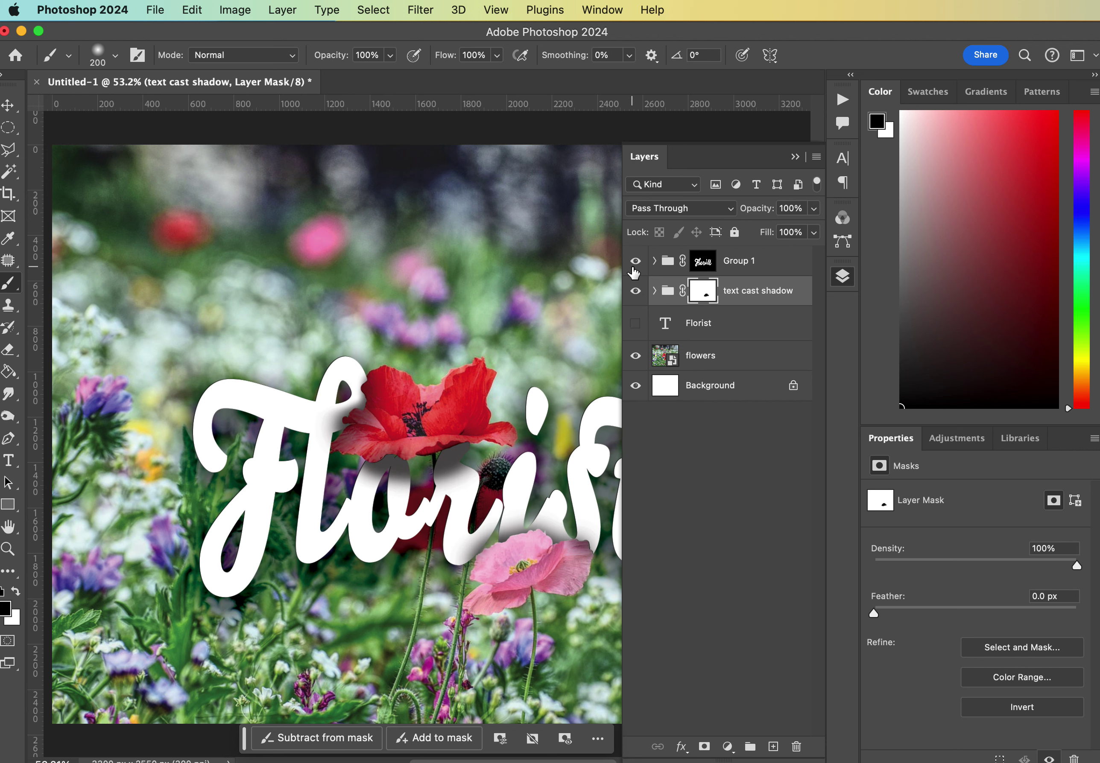
double_click(740, 263)
type("text")
key("Return")
left_click(705, 506)
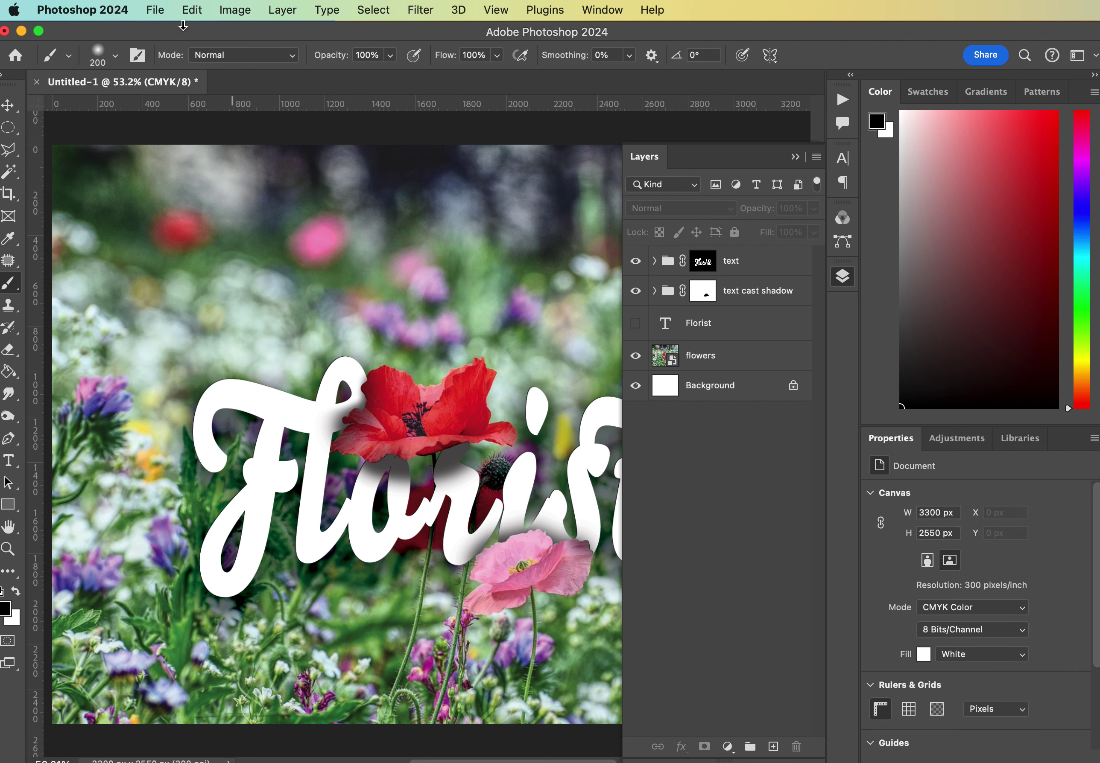
Save the composition under a new 'florist' file name as a Large Document Format PSB in text demos, keeping maximum compatibility.
left_click(156, 13)
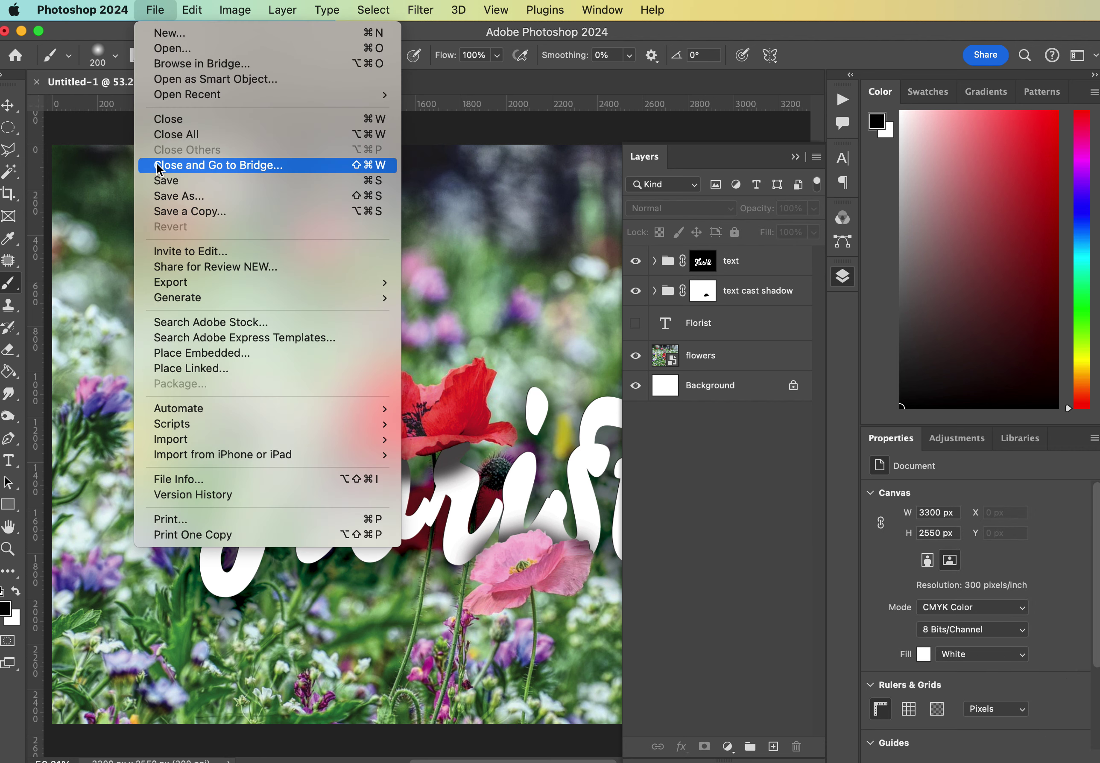
left_click(158, 197)
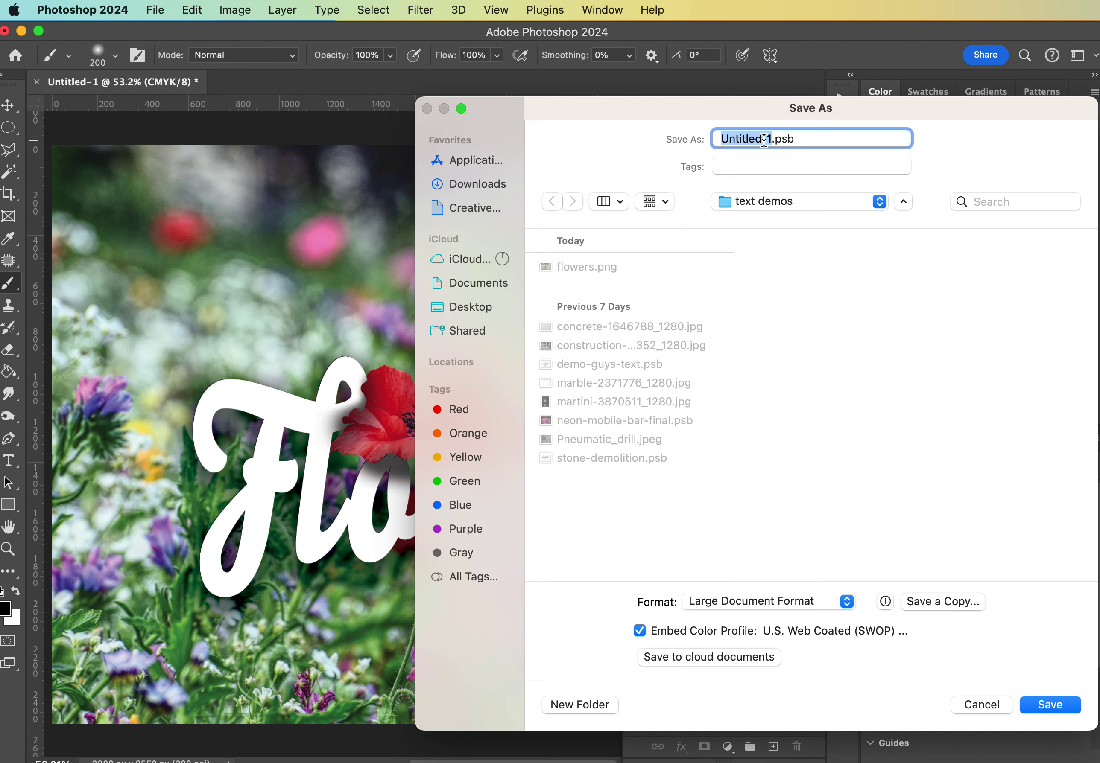
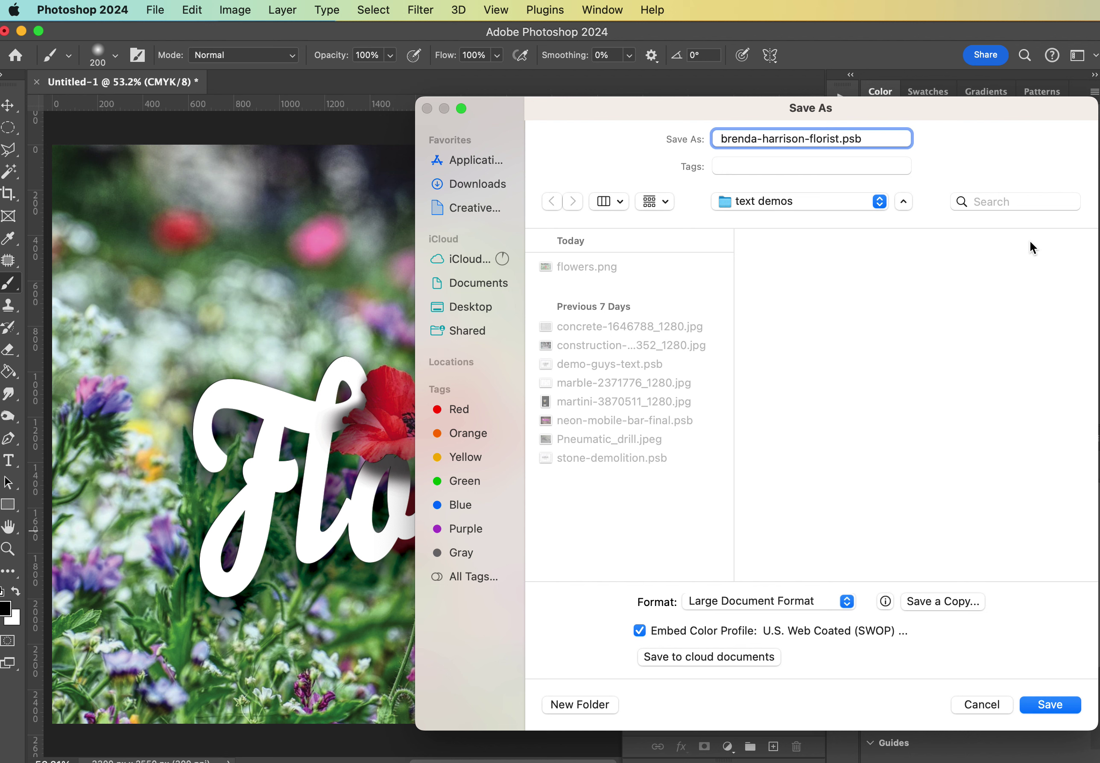
left_click(1044, 705)
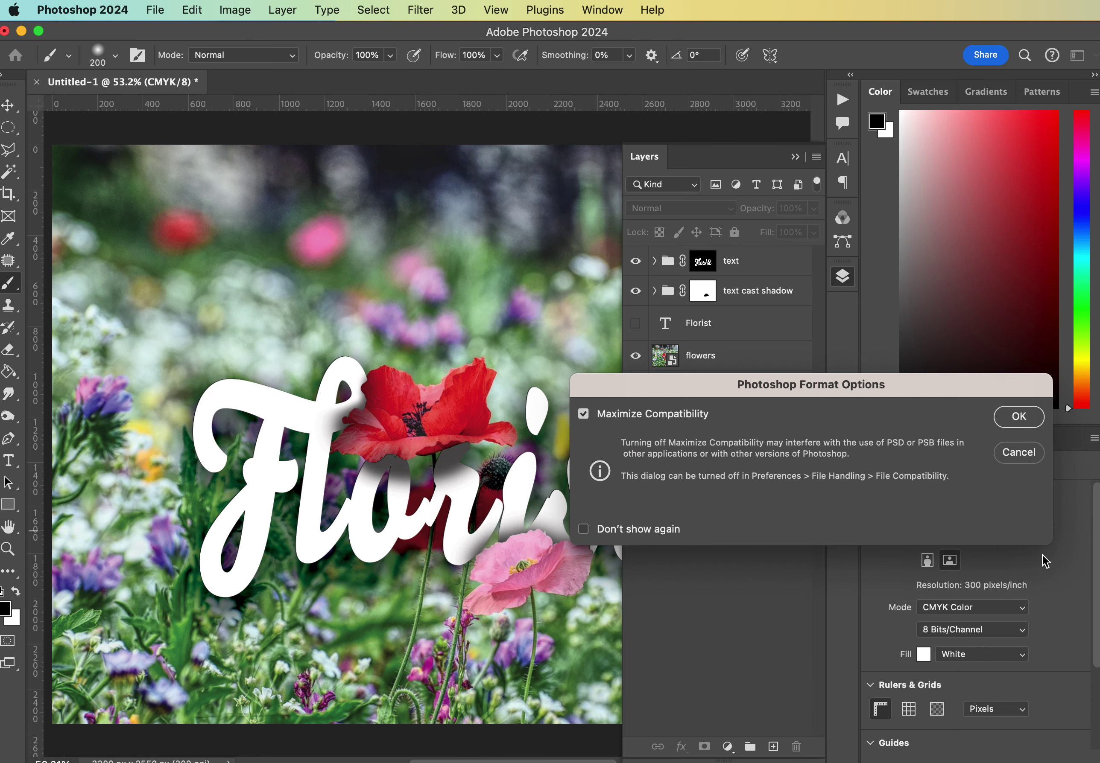
left_click(1018, 417)
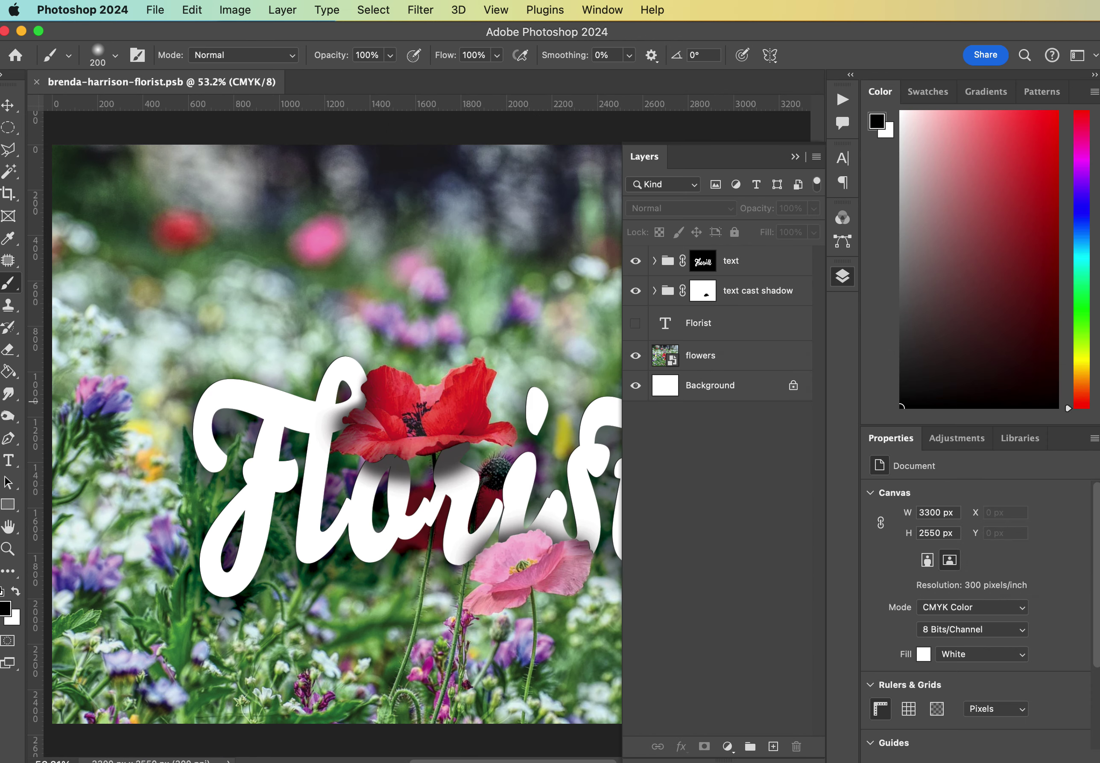